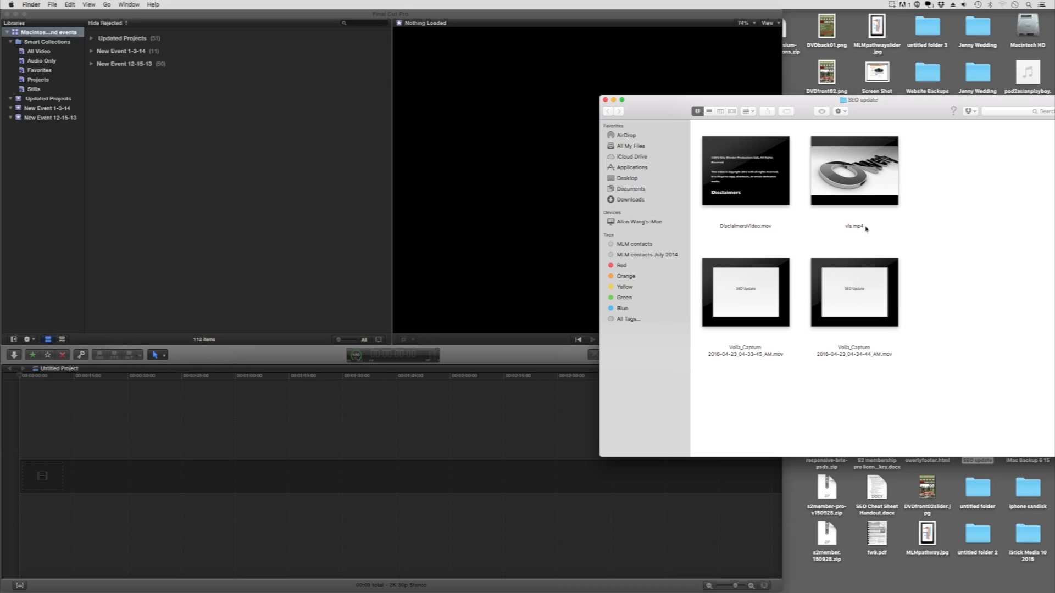
Add vis.mp4 and Voila_Capture 2016-04-23_04-33-45_AM.mov in that order to the empty project timeline
mouse_move(867, 184)
left_click_drag(846, 177, 74, 467)
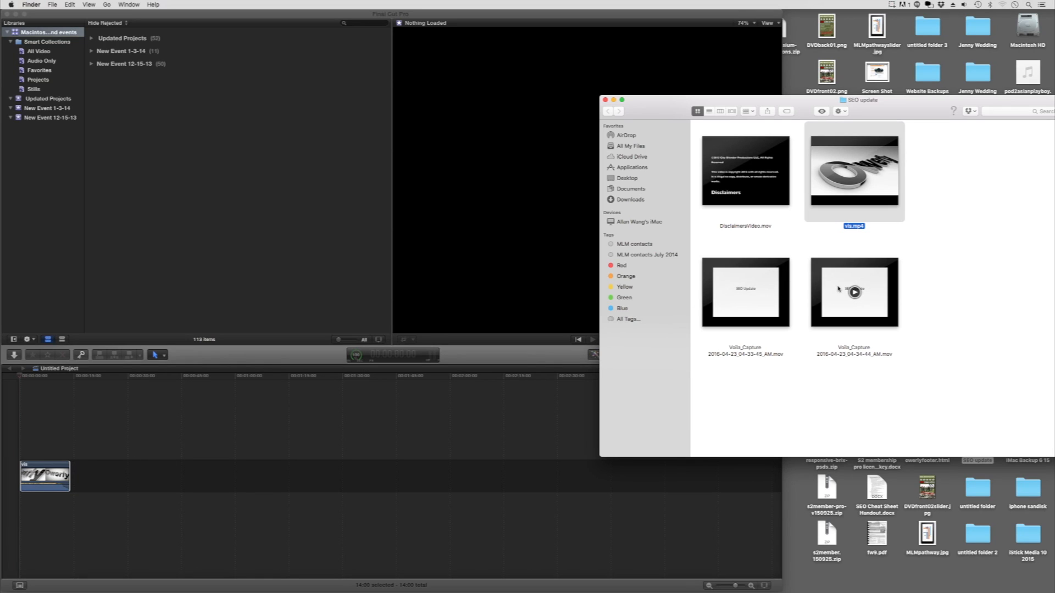
left_click_drag(745, 293, 127, 473)
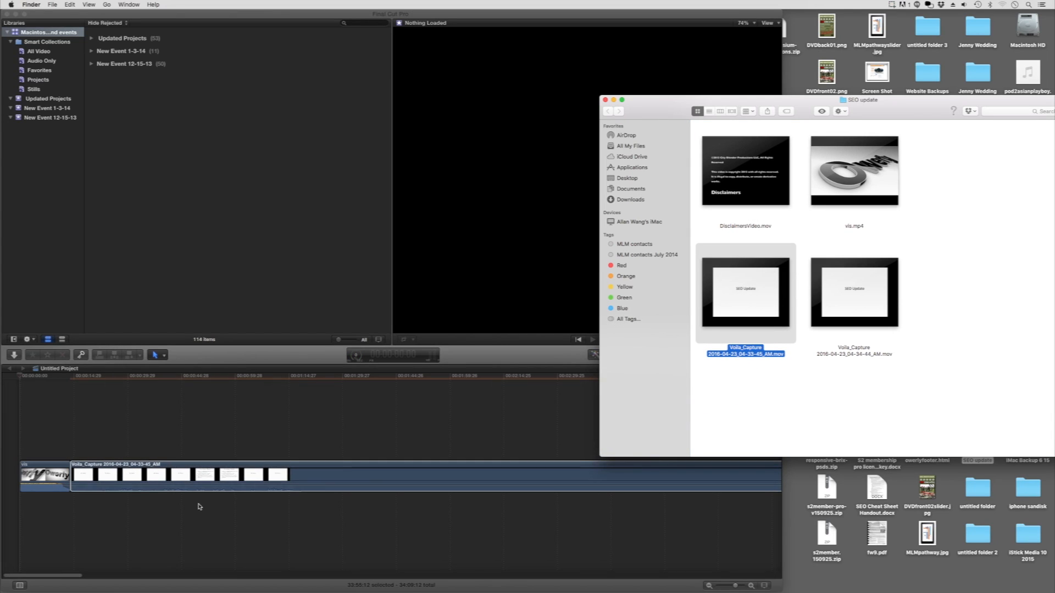
Append Voila_Capture 2016-04-23_04-34-44_AM.mov and DisclaimersVideo.mov to the end of the timeline
mouse_move(66, 576)
left_mouse_down()
mouse_move(267, 575)
mouse_move(76, 574)
left_mouse_up()
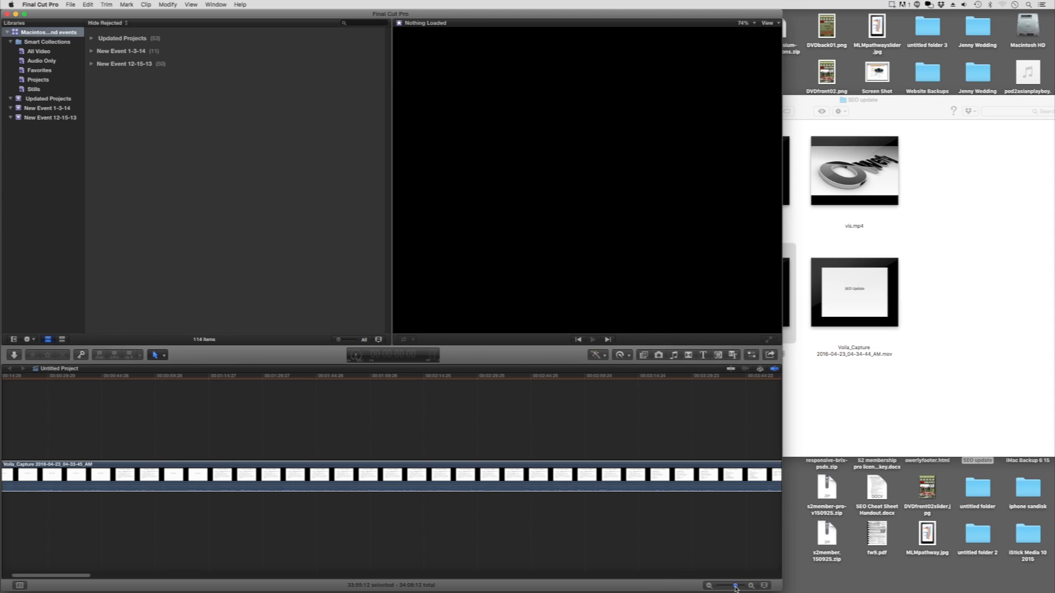
left_click_drag(736, 588, 705, 587)
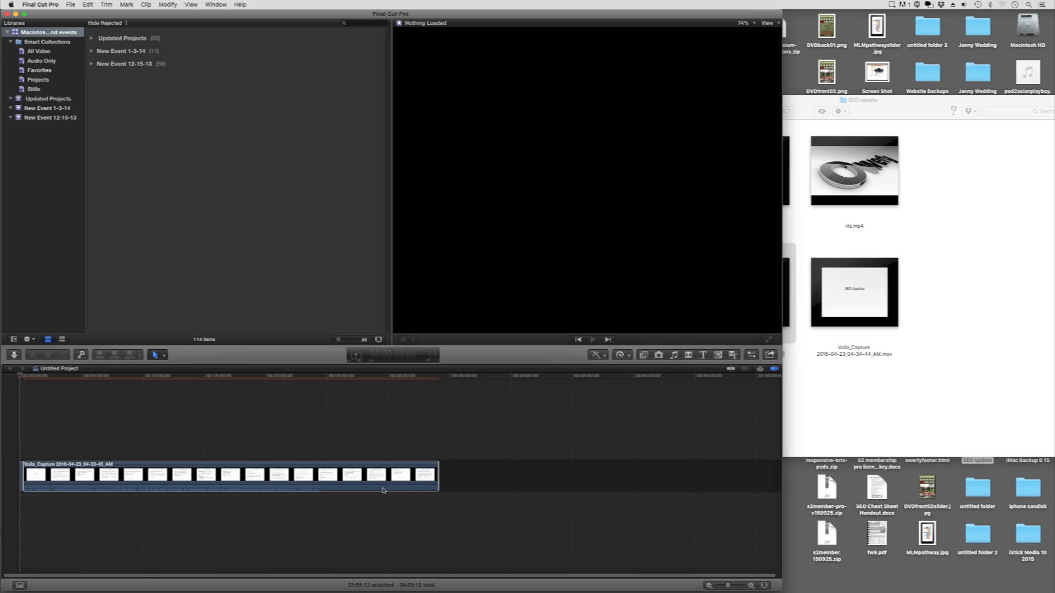
left_click(899, 415)
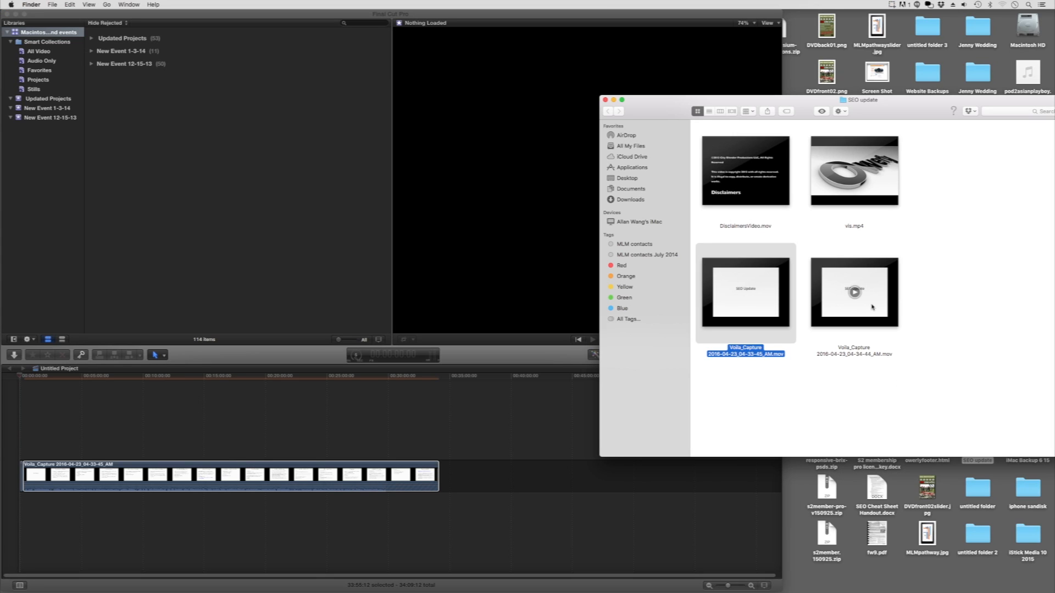
left_click(872, 304)
left_click_drag(872, 305, 503, 472)
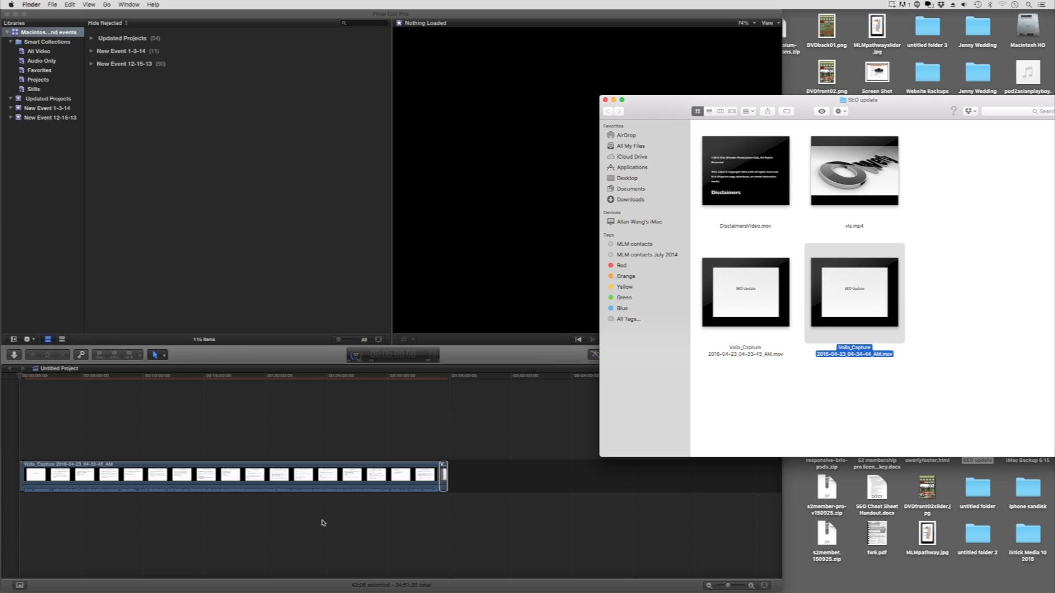
left_click(768, 187)
left_click_drag(767, 187, 524, 478)
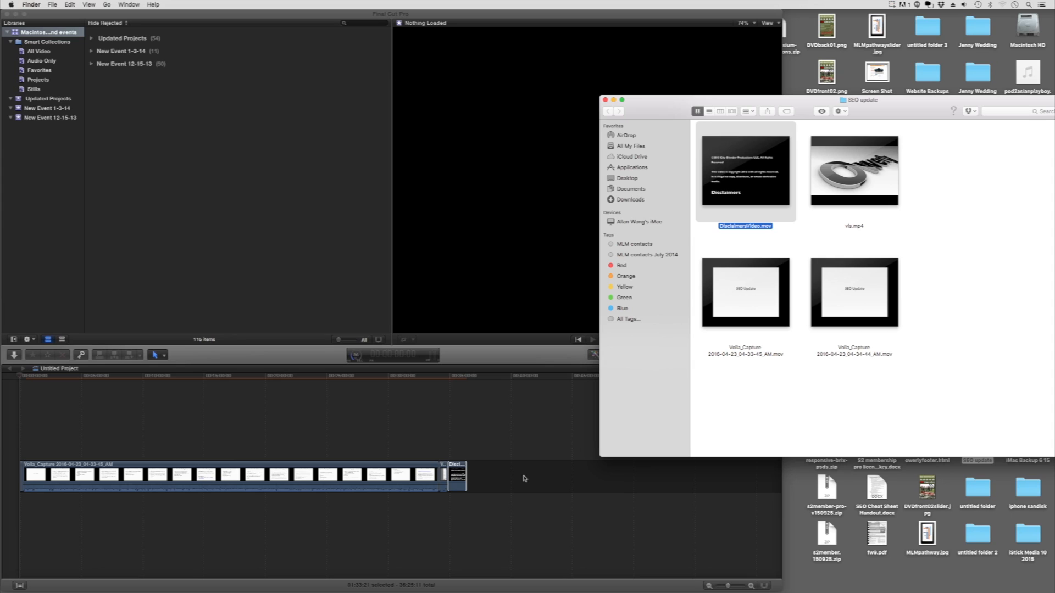
Try moving the short second capture clip behind the disclaimers clip, and return it to its place before the disclaimers
left_click(534, 517)
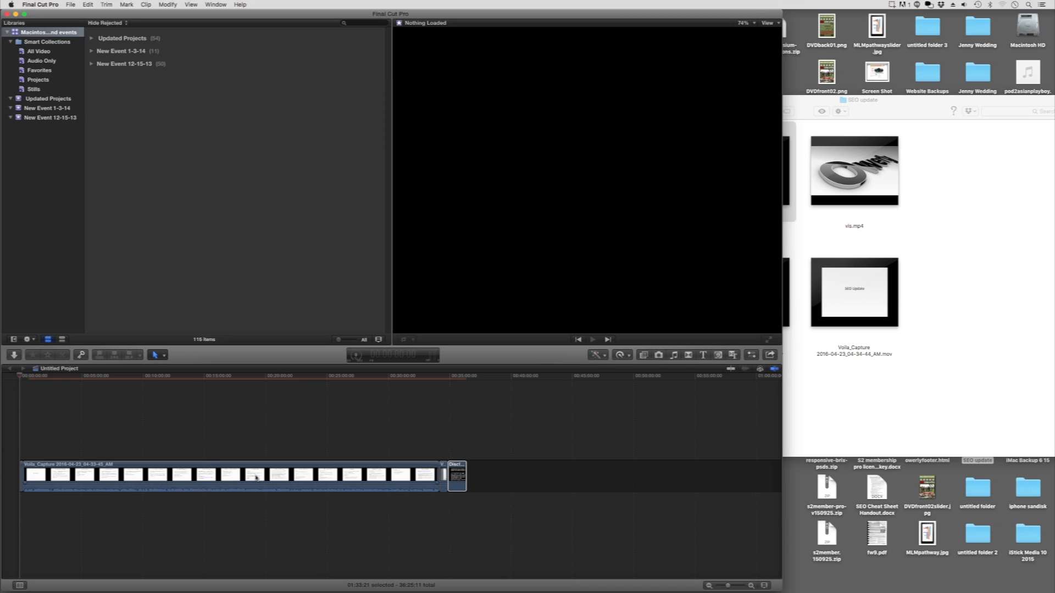
left_click(371, 484)
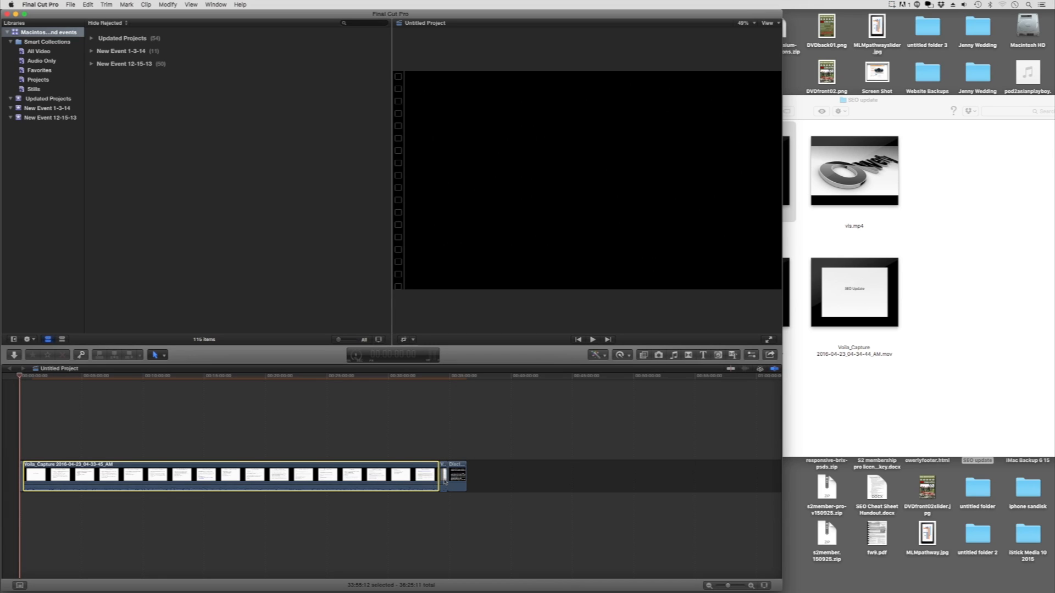
left_click(445, 478)
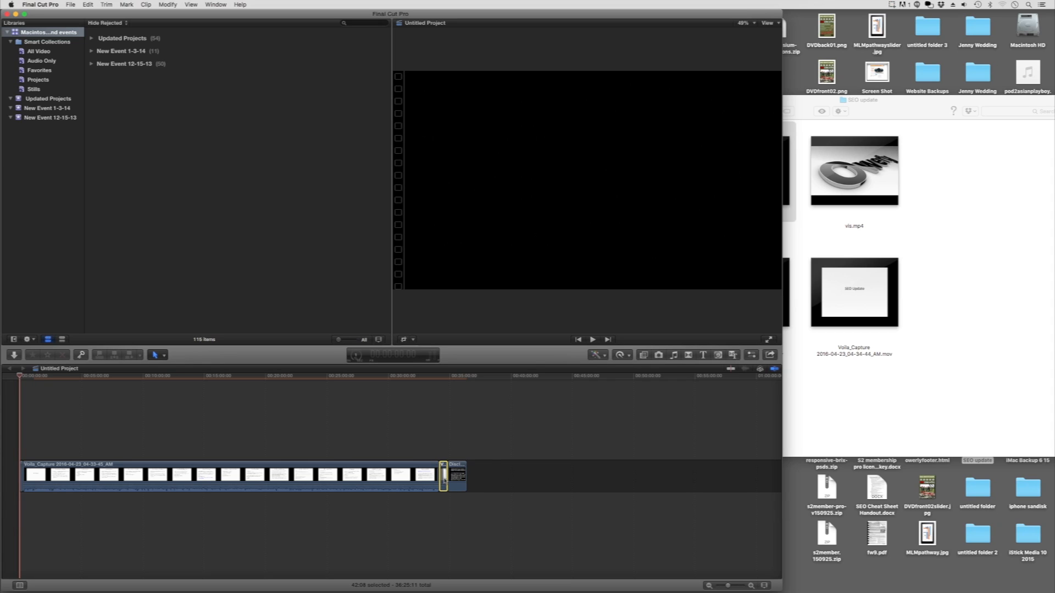
left_click_drag(444, 478, 484, 481)
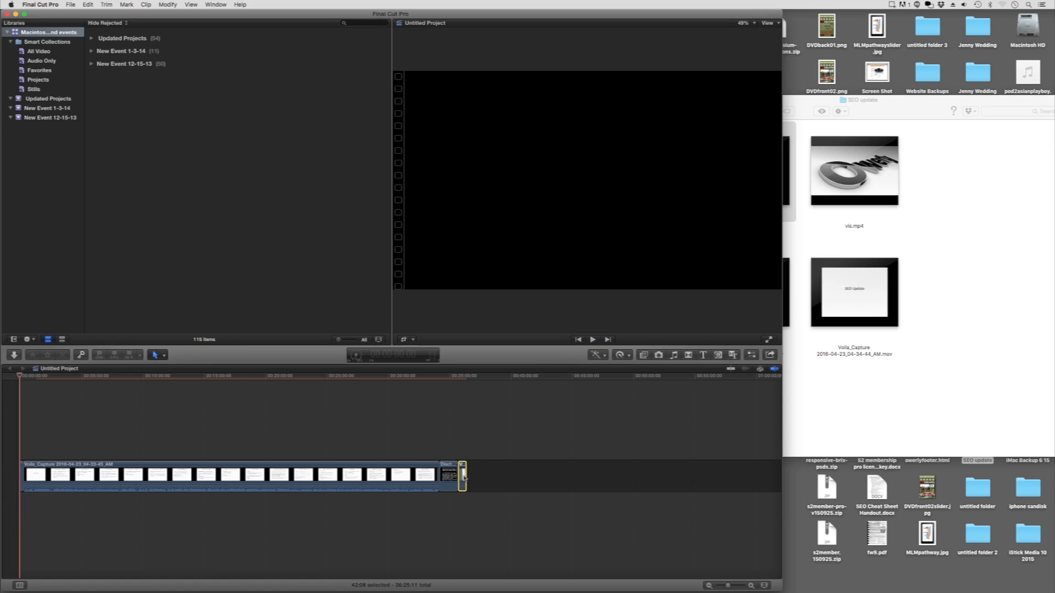
left_click_drag(463, 477, 444, 476)
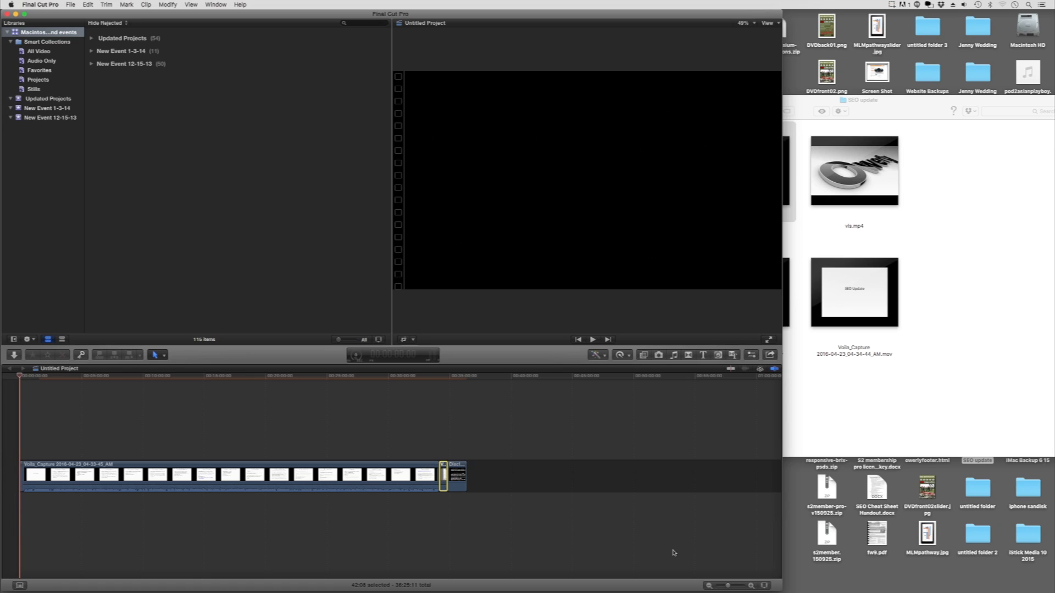
Play the project from the start and expand the Final Cut Pro window to full screen
left_click_drag(728, 587, 742, 587)
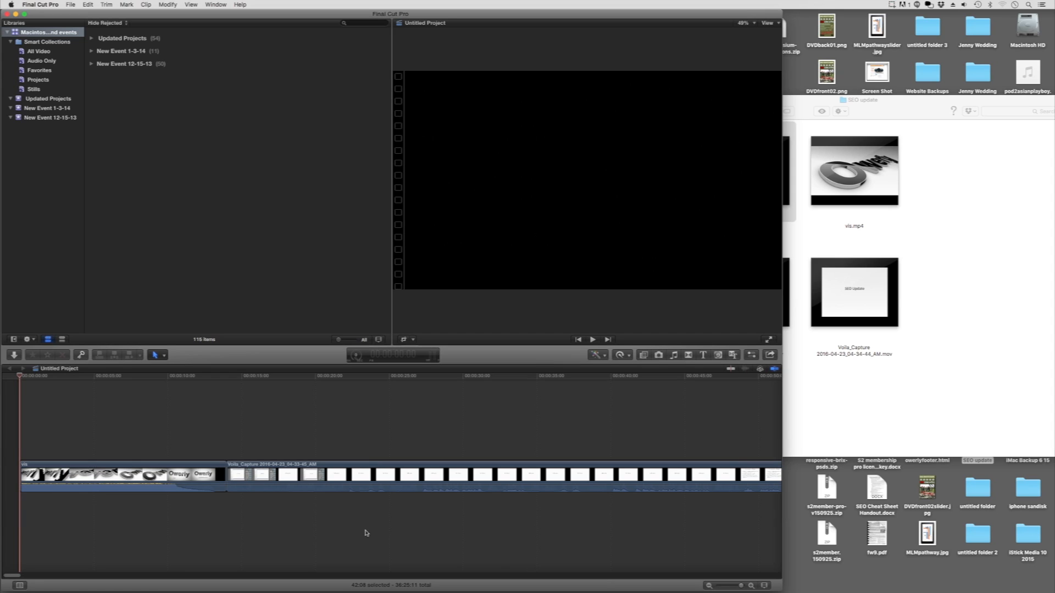
left_click(594, 339)
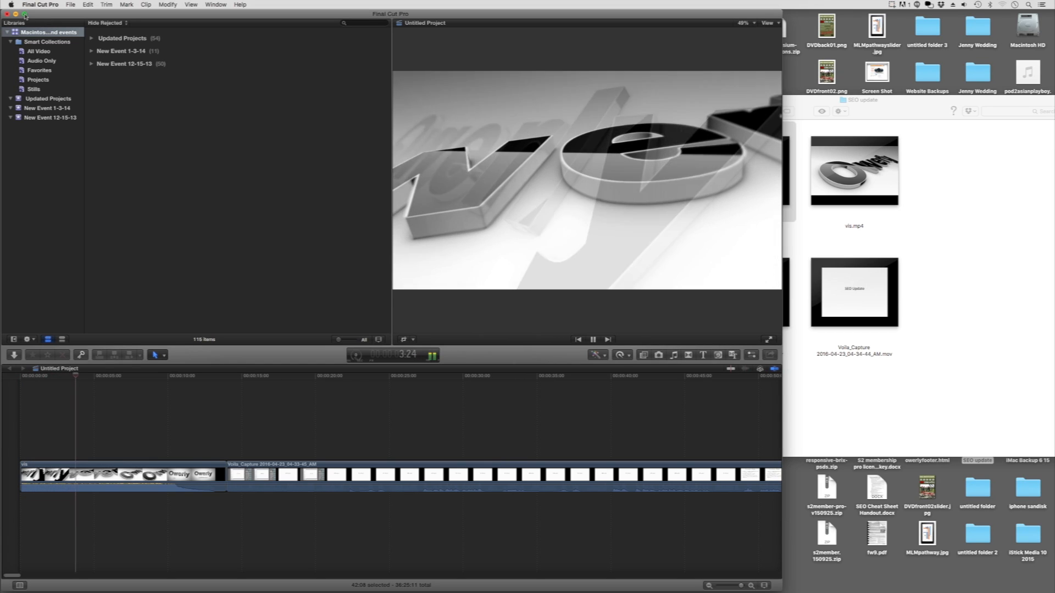
left_click(25, 14)
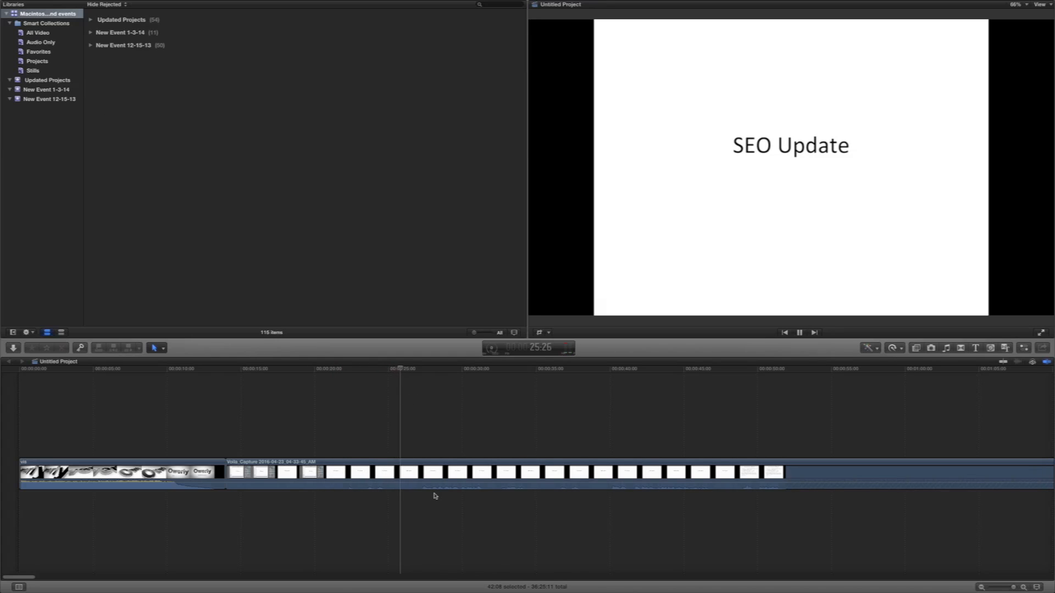
Raise the sound volume and play through the opening of the long screen capture to find where to cut it
key("XF86AudioRaiseVolume")
key("XF86AudioRaiseVolume")
key("XF86AudioRaiseVolume")
key("XF86AudioRaiseVolume")
key("XF86AudioRaiseVolume")
key("XF86AudioRaiseVolume")
key("XF86AudioRaiseVolume")
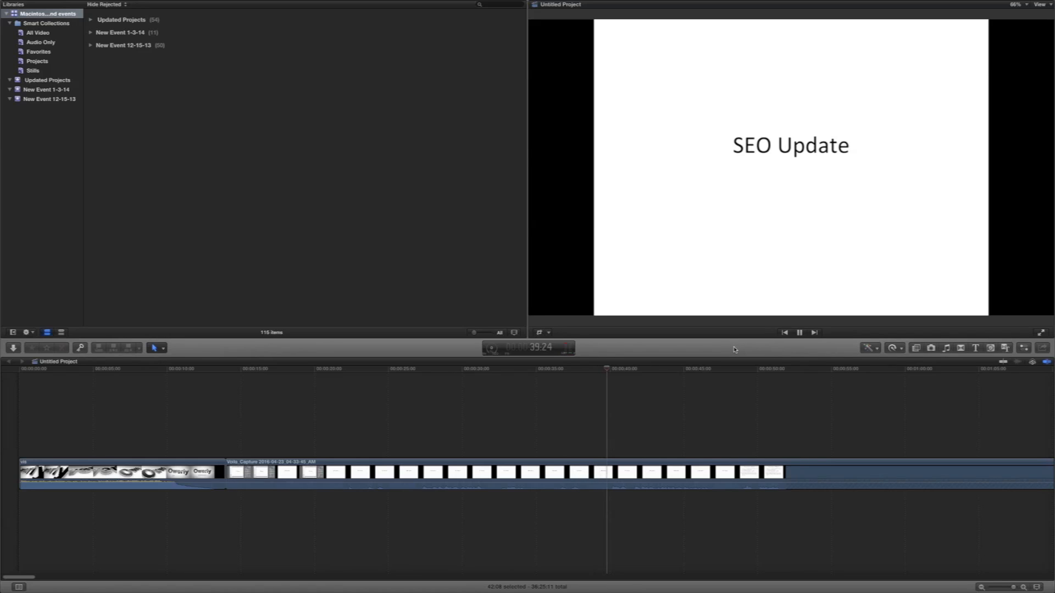
left_click(800, 333)
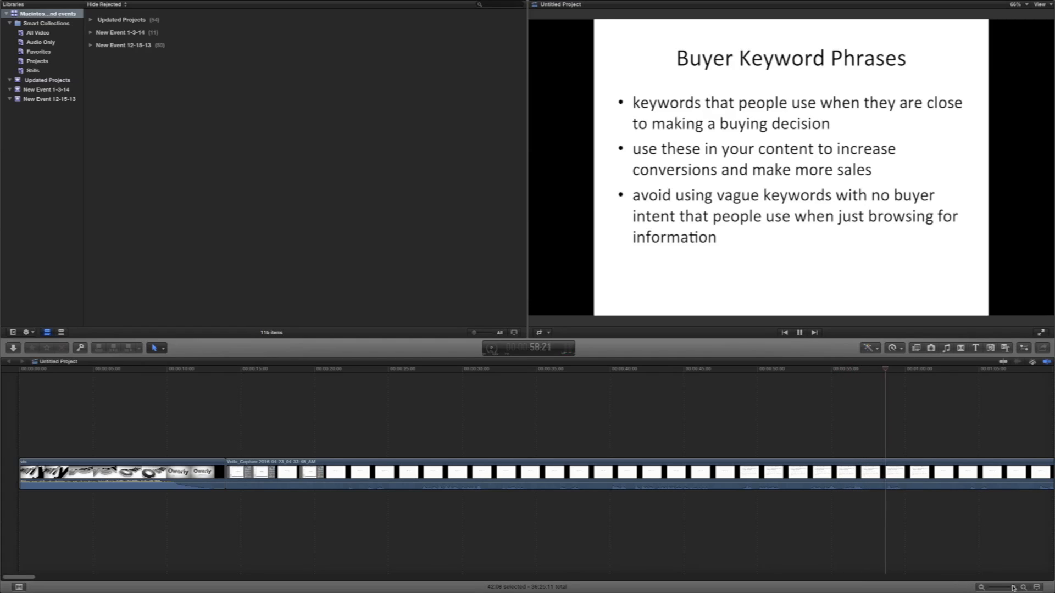
left_click_drag(1013, 588, 1010, 588)
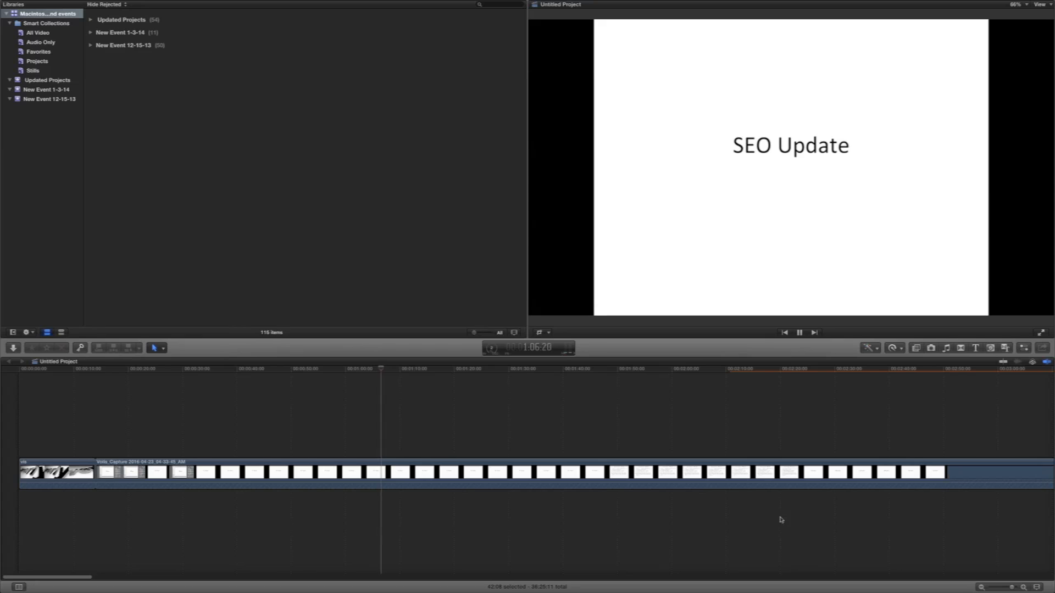
left_click(801, 334)
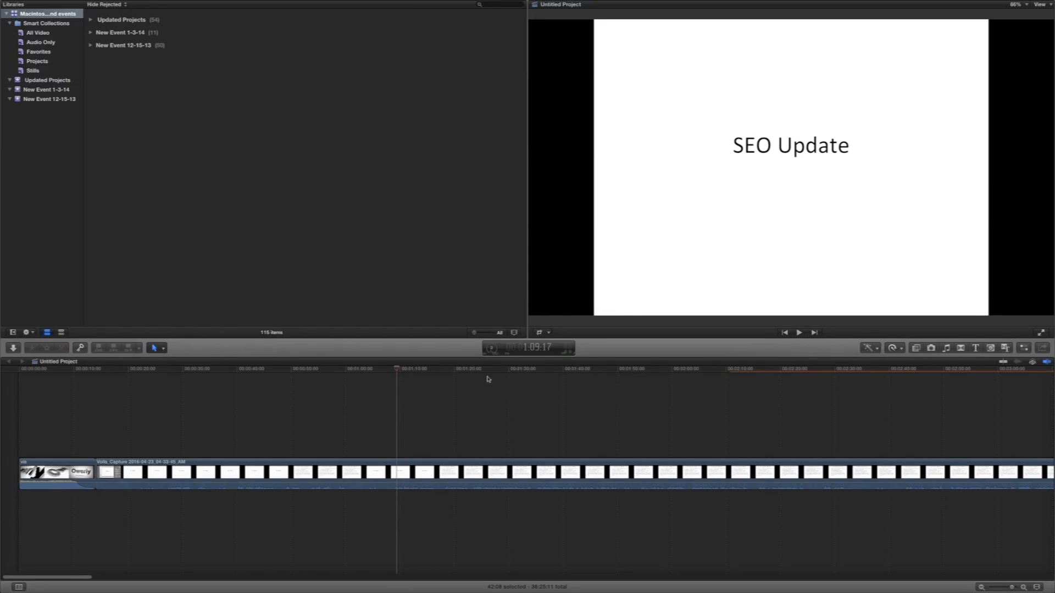
Place the playhead at 1:07:21 in the long capture clip and split the timeline there with Blade All
left_click_drag(398, 370, 362, 372)
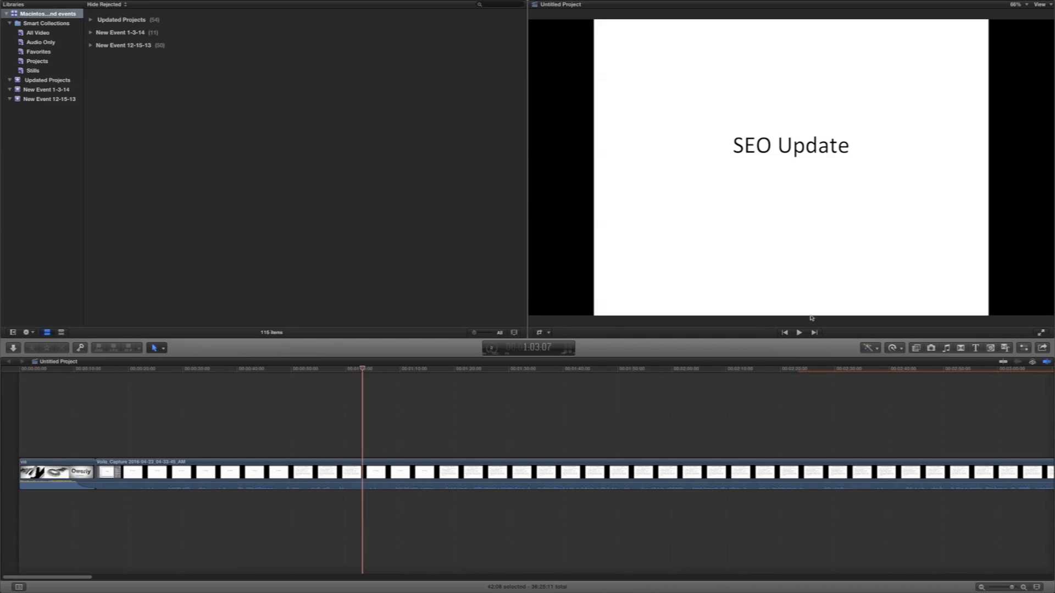
left_click(799, 333)
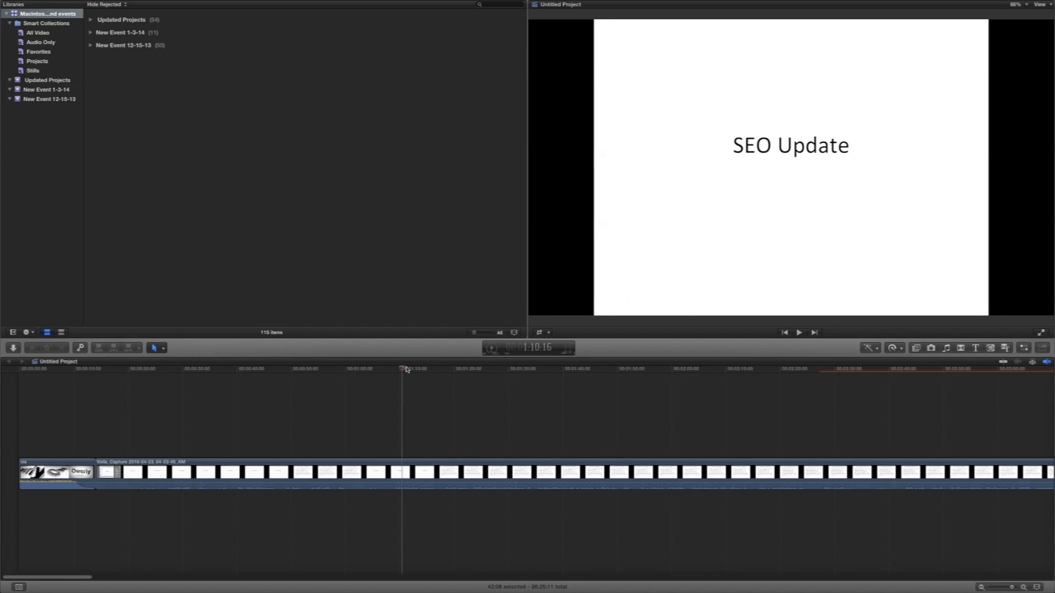
left_click_drag(406, 369, 387, 371)
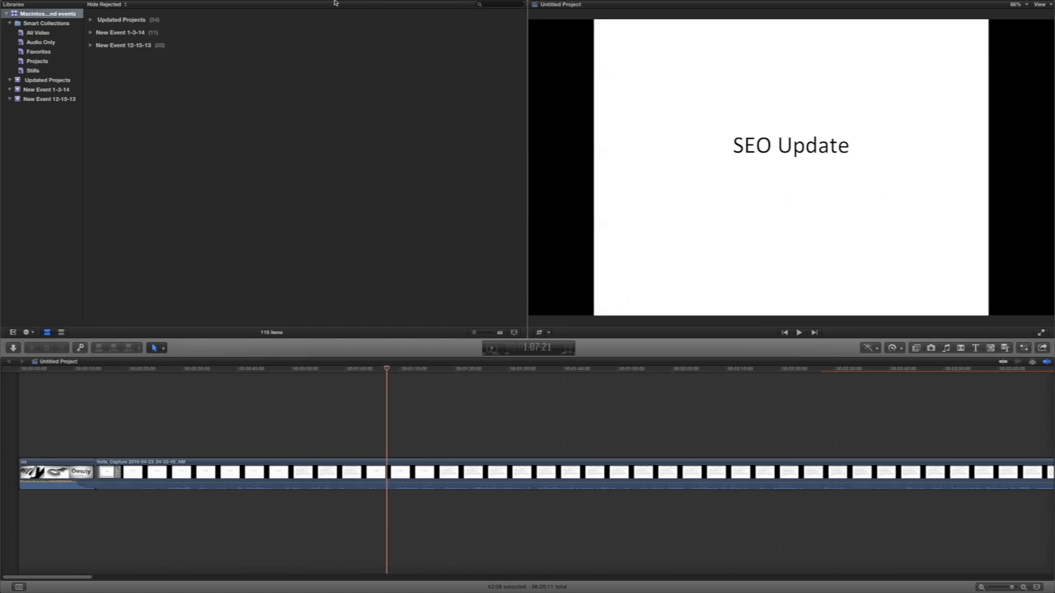
mouse_move(319, 4)
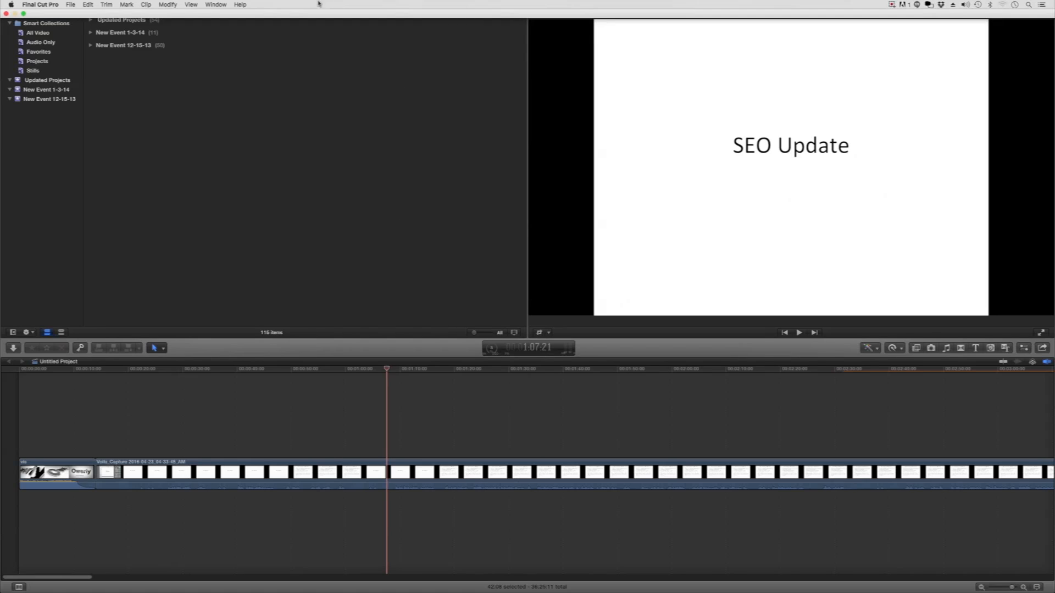
left_click(146, 5)
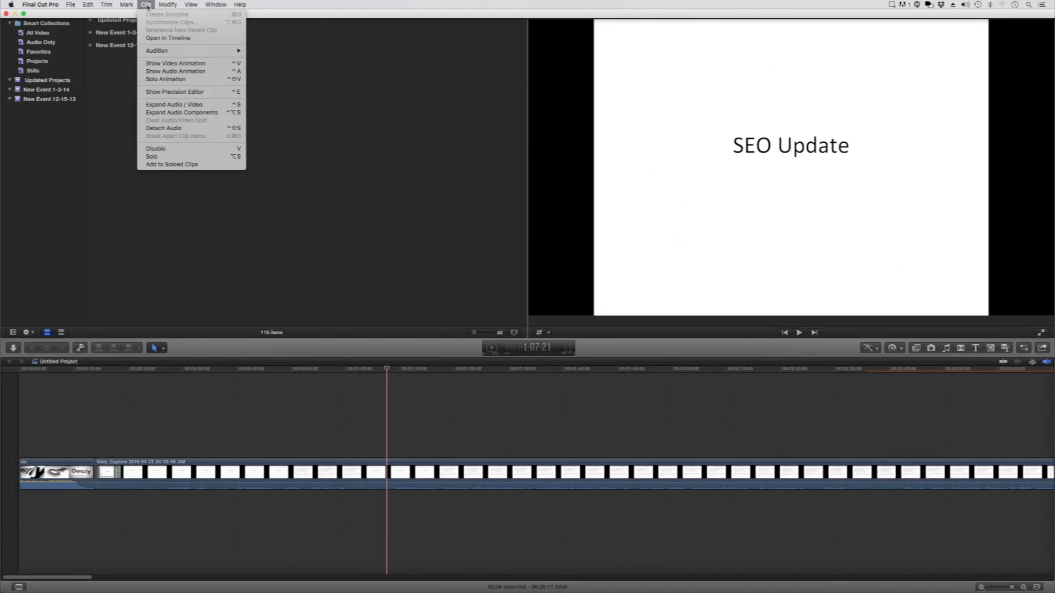
mouse_move(127, 7)
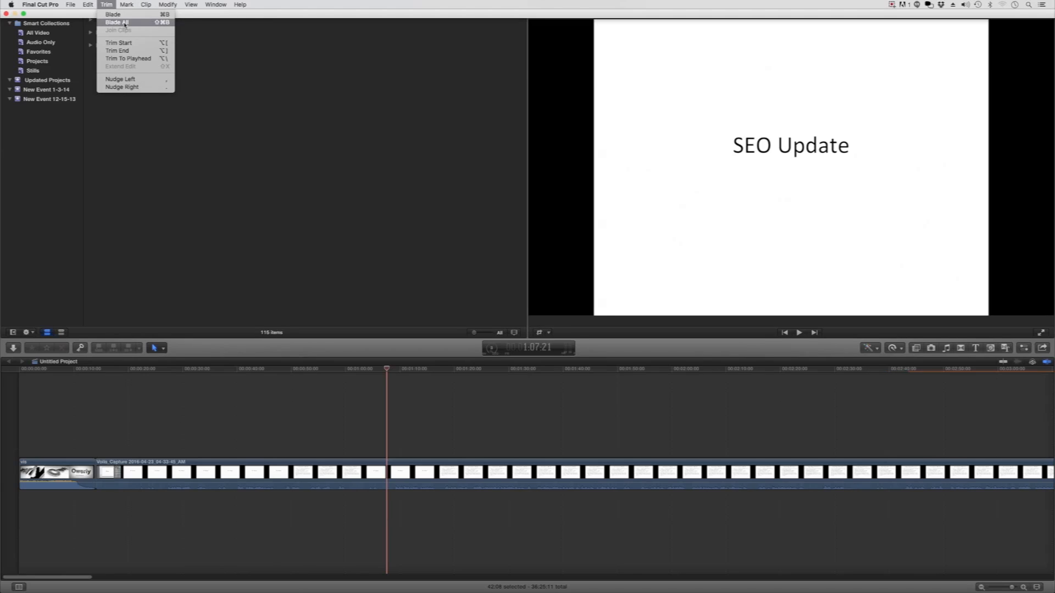
left_click(124, 22)
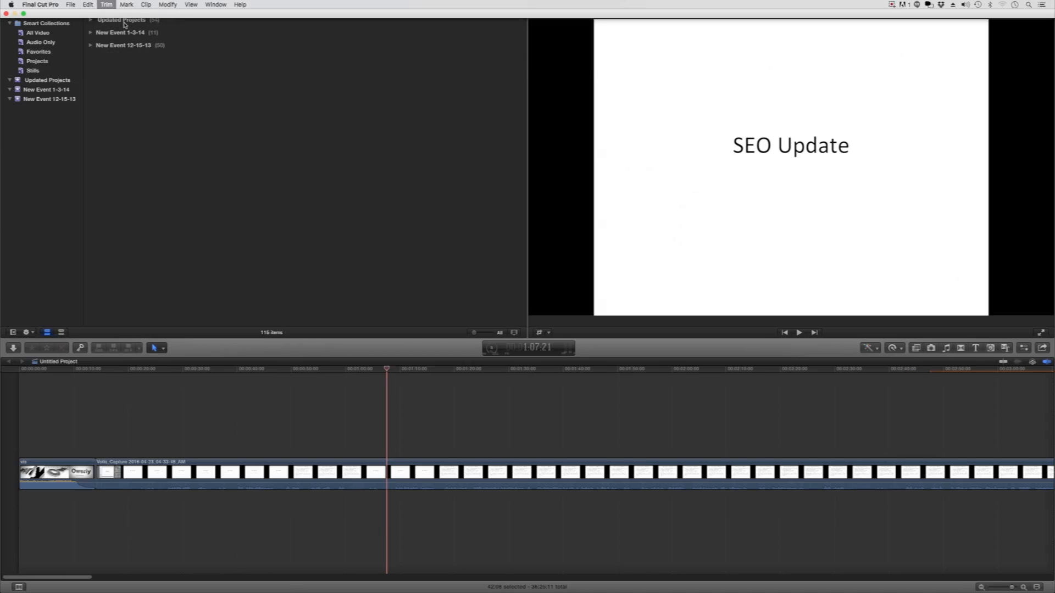
Delete the unwanted first segment of the split capture clip, between the intro and the cut
left_click(446, 471)
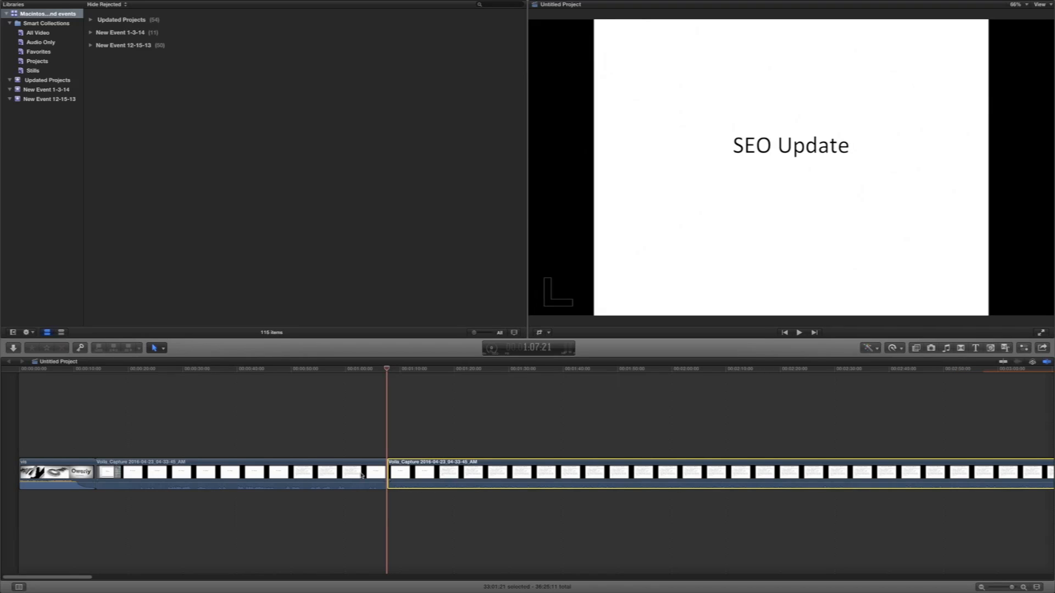
left_click(342, 475)
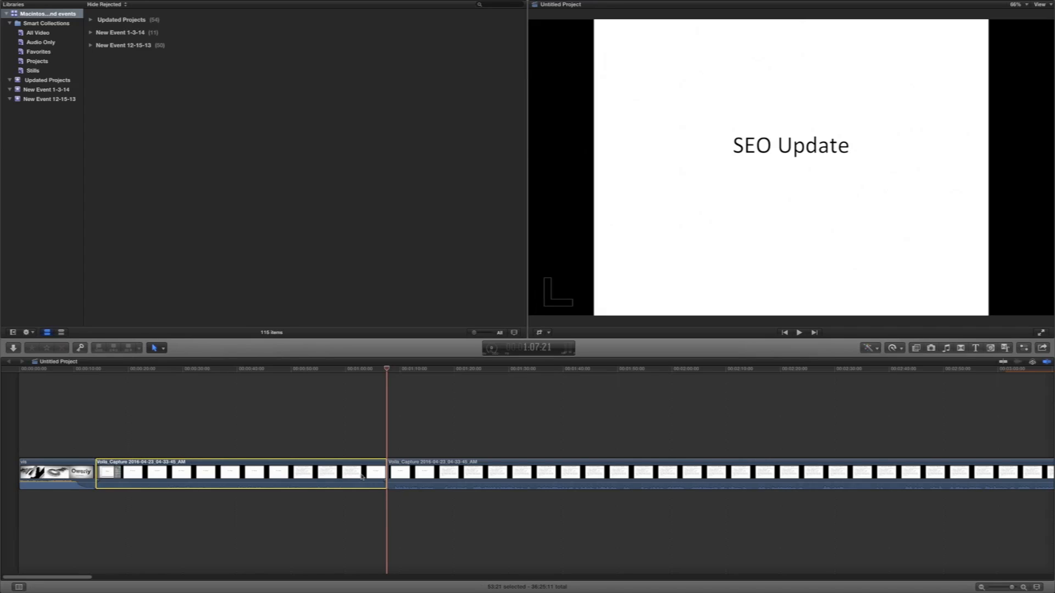
left_click(419, 477)
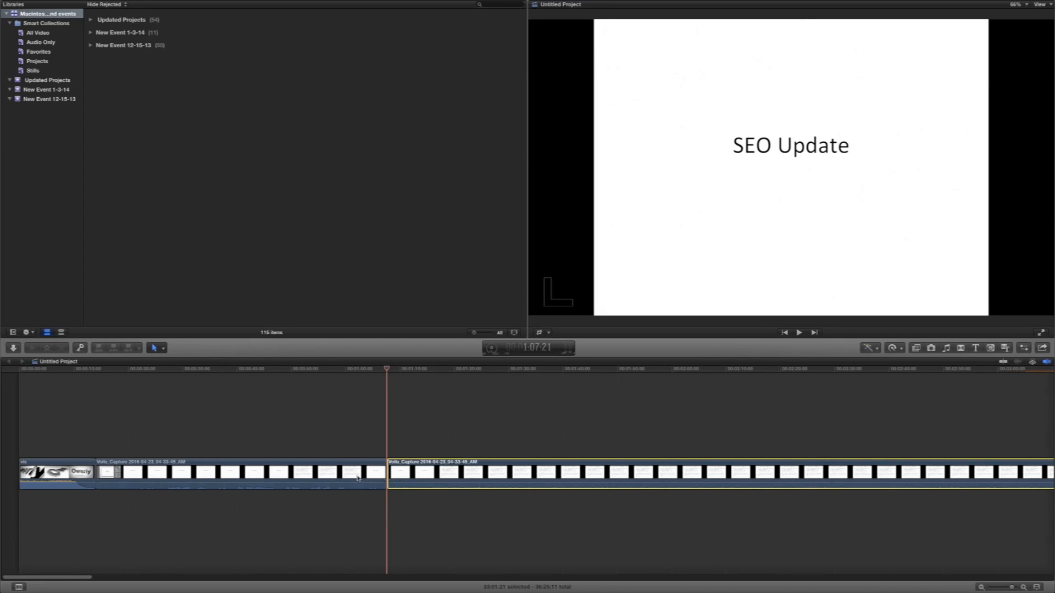
left_click(356, 476)
left_click(418, 477)
left_click(290, 476)
right_click(290, 475)
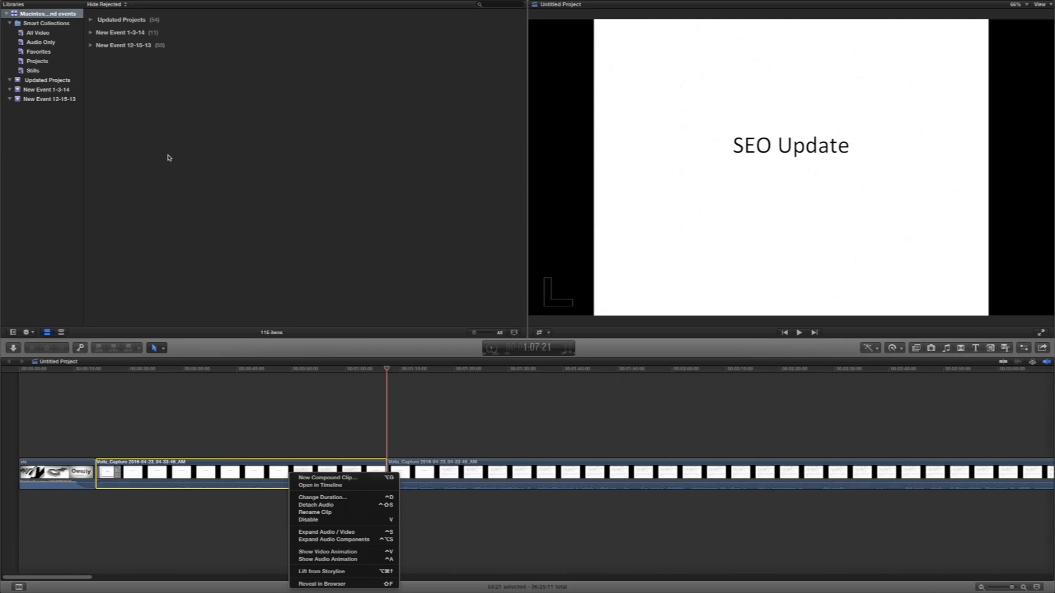
right_click(183, 472)
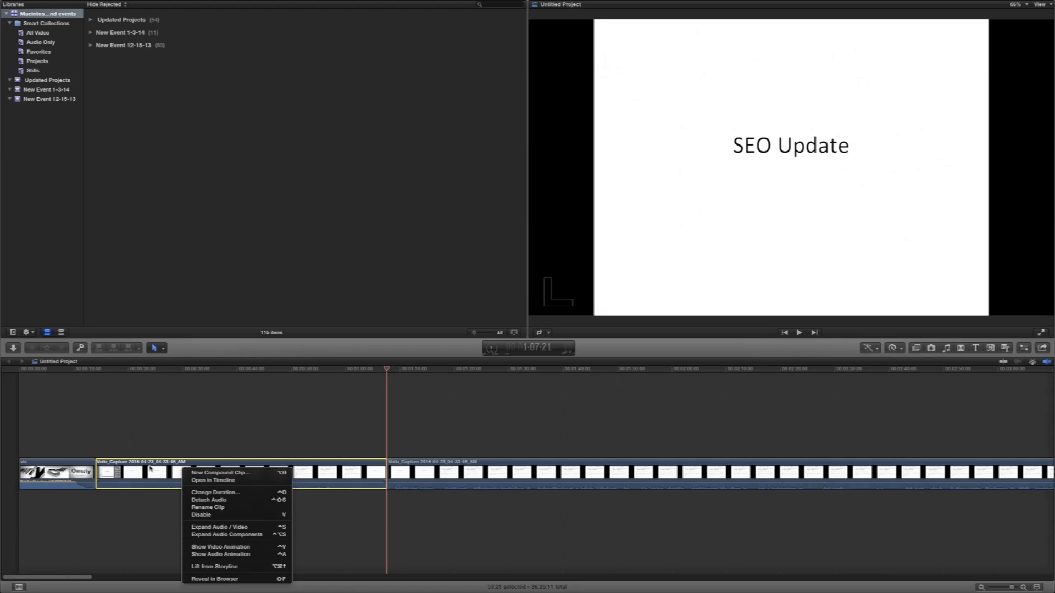
left_click(151, 469)
mouse_move(145, 4)
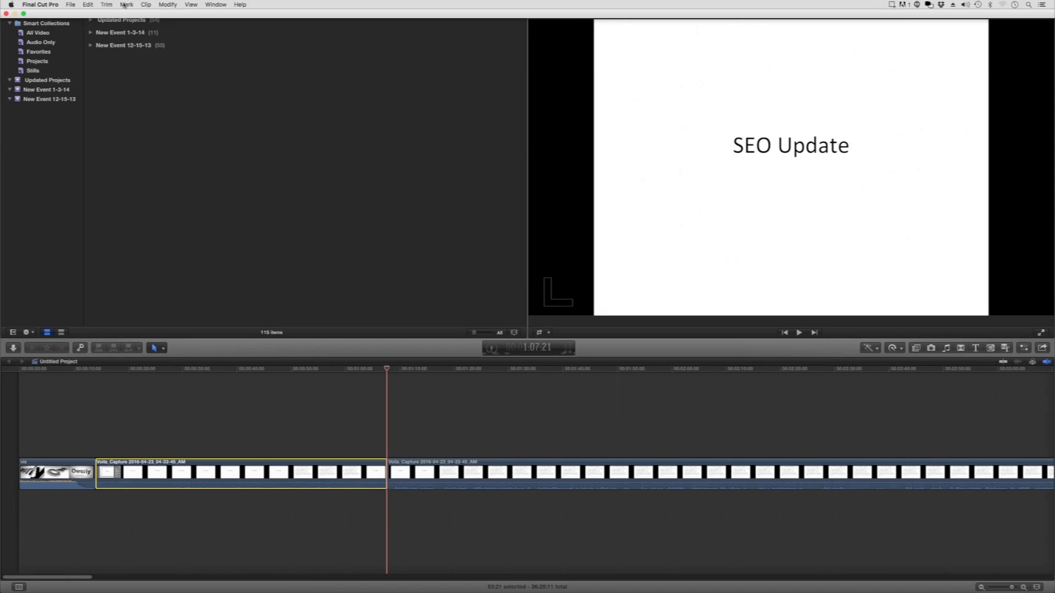
left_click(89, 5)
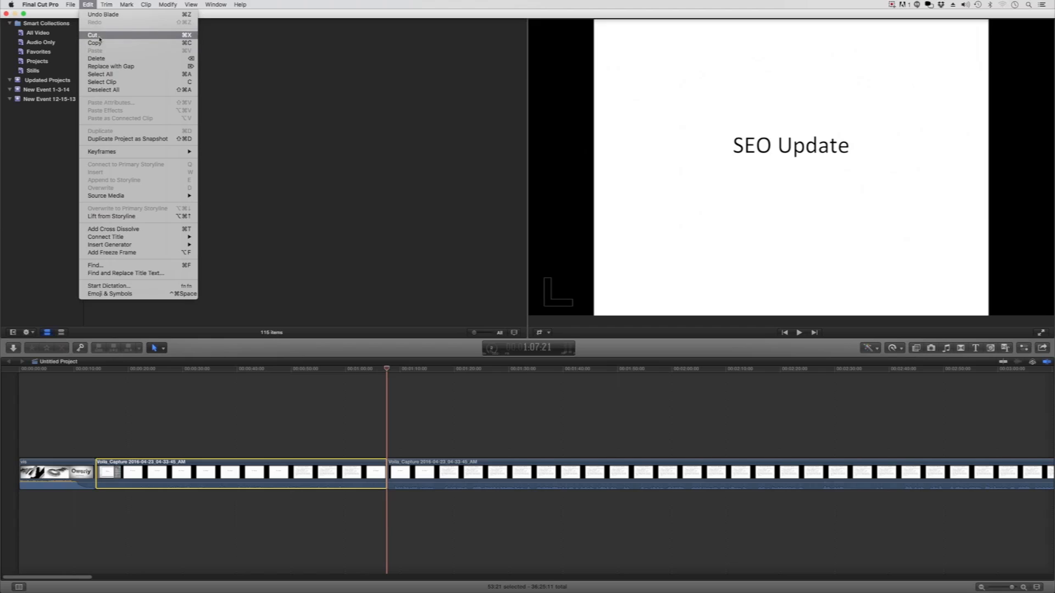
left_click(100, 59)
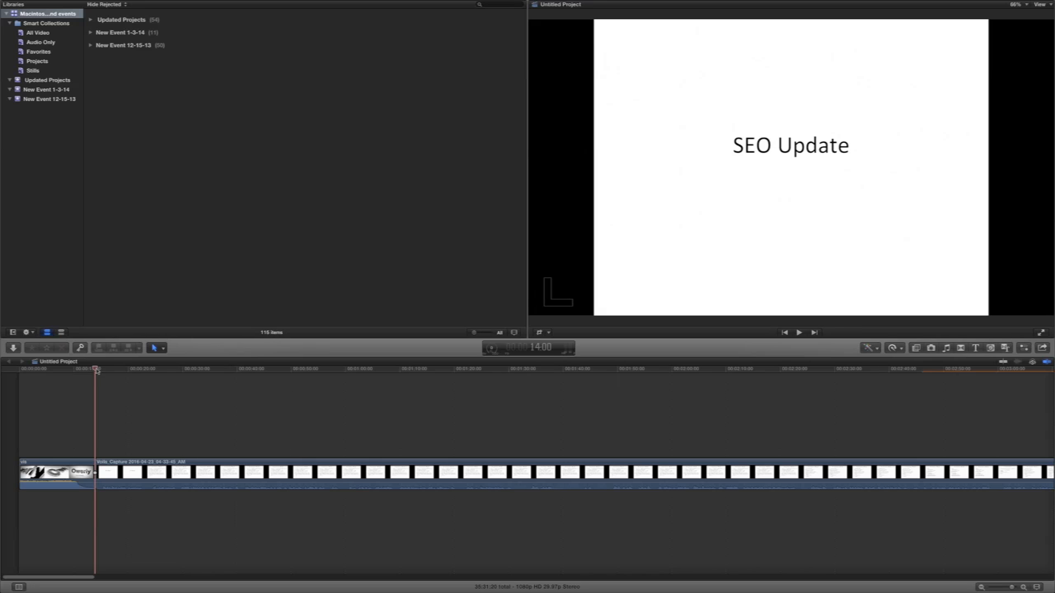
Play from the intro at 6:06 into the start of the capture clip, adjusting the system volume to compare their loudness
left_click_drag(97, 371, 53, 373)
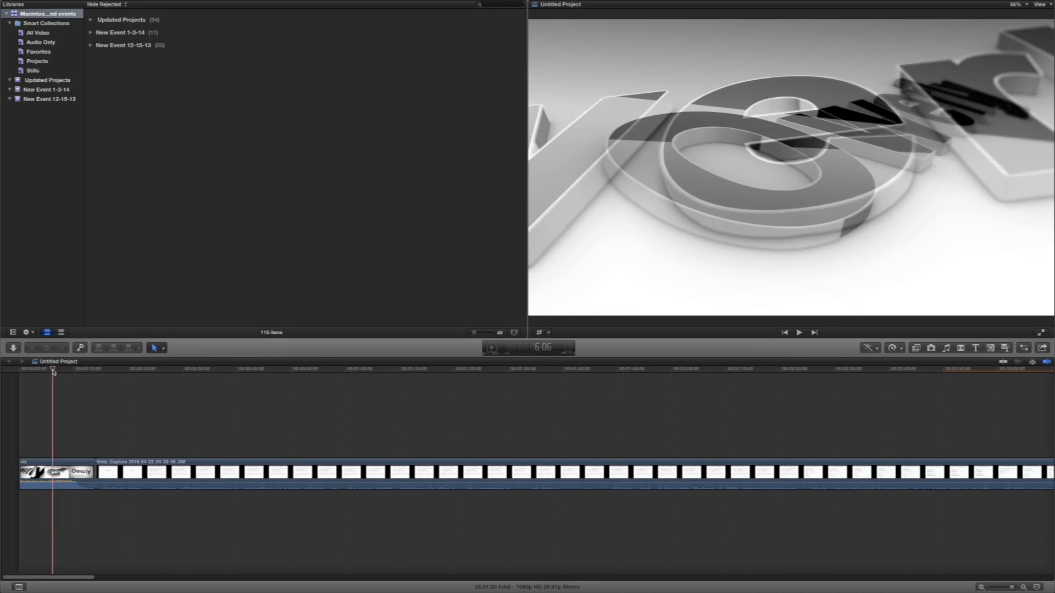
left_click(799, 333)
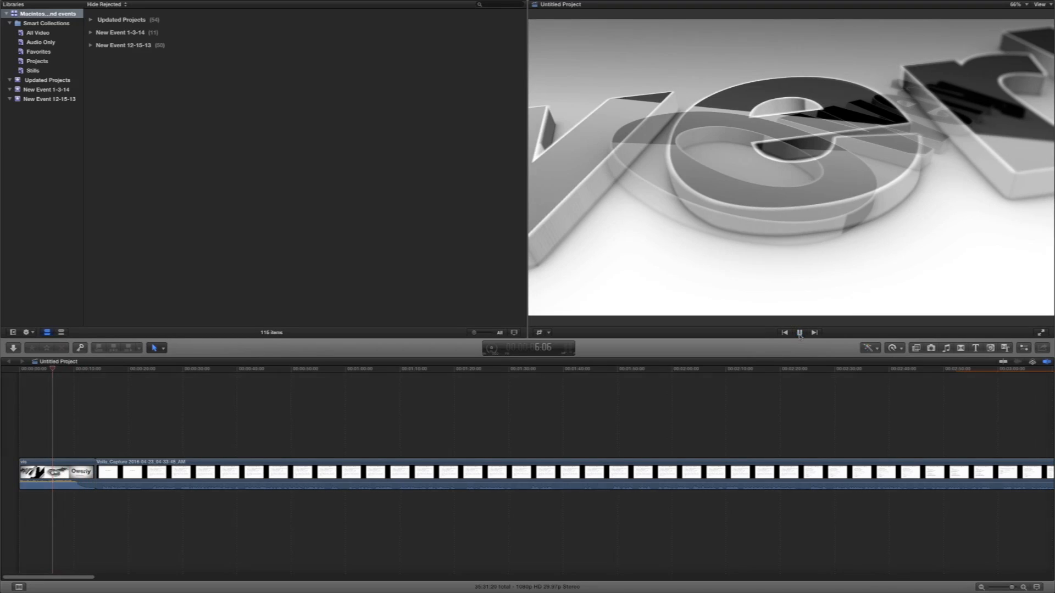
key("XF86AudioLowerVolume")
key("XF86AudioLowerVolume")
key("XF86AudioLowerVolume")
key("XF86AudioLowerVolume")
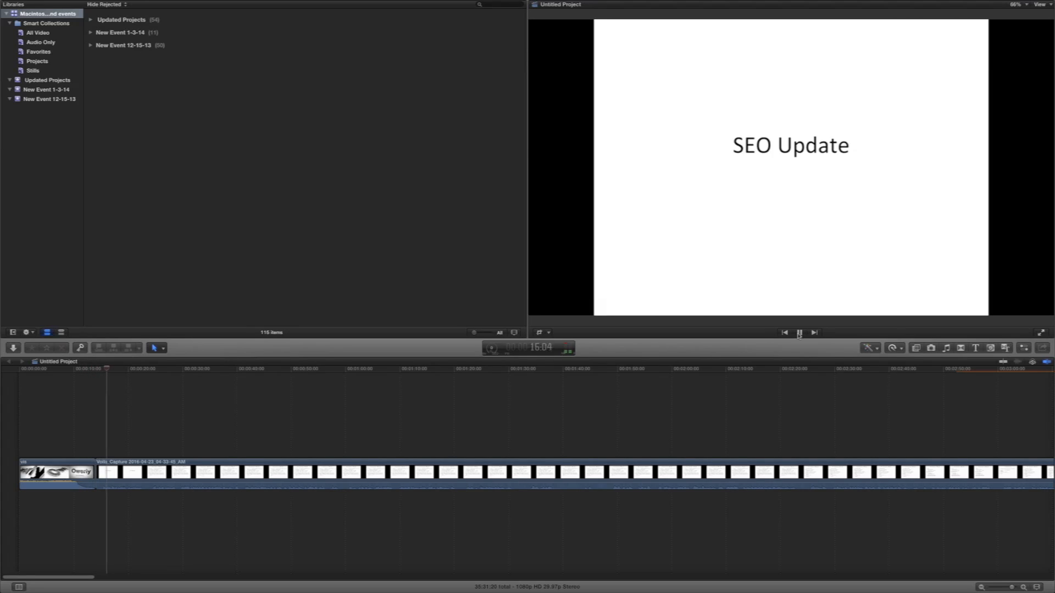
key("XF86AudioRaiseVolume")
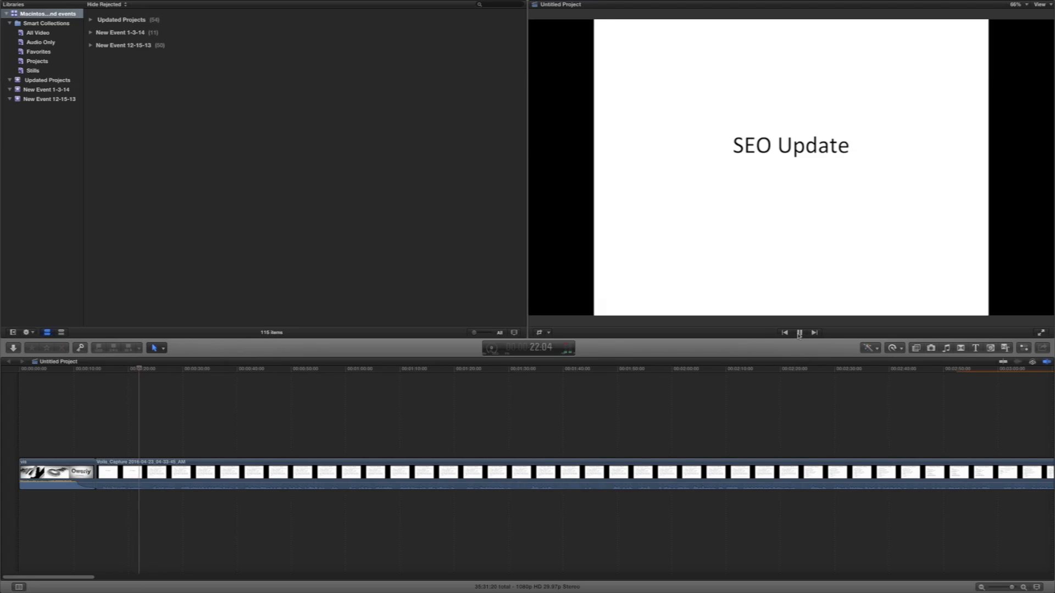
left_click(799, 333)
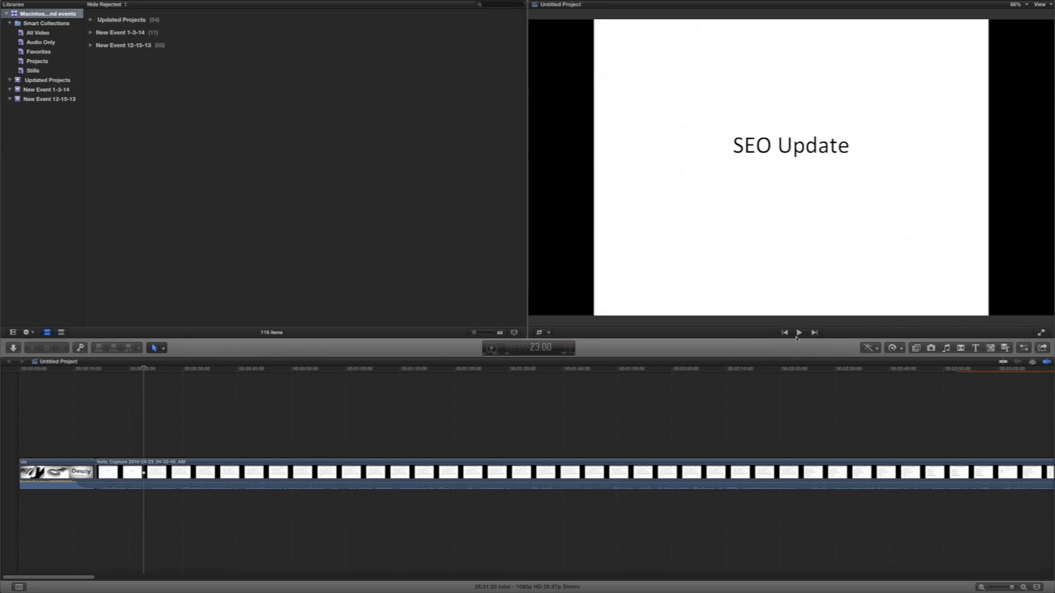
Lower the intro clip's audio level slightly and raise the long capture clip's audio level to 12 dB
mouse_move(69, 484)
mouse_move(144, 485)
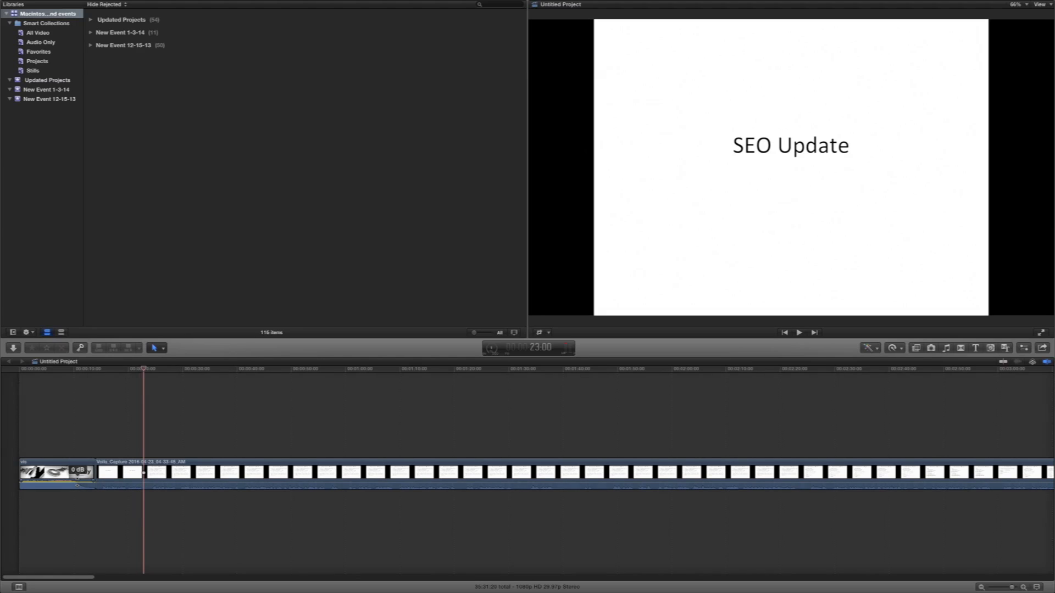
left_click_drag(77, 485, 76, 488)
left_click_drag(121, 485, 122, 482)
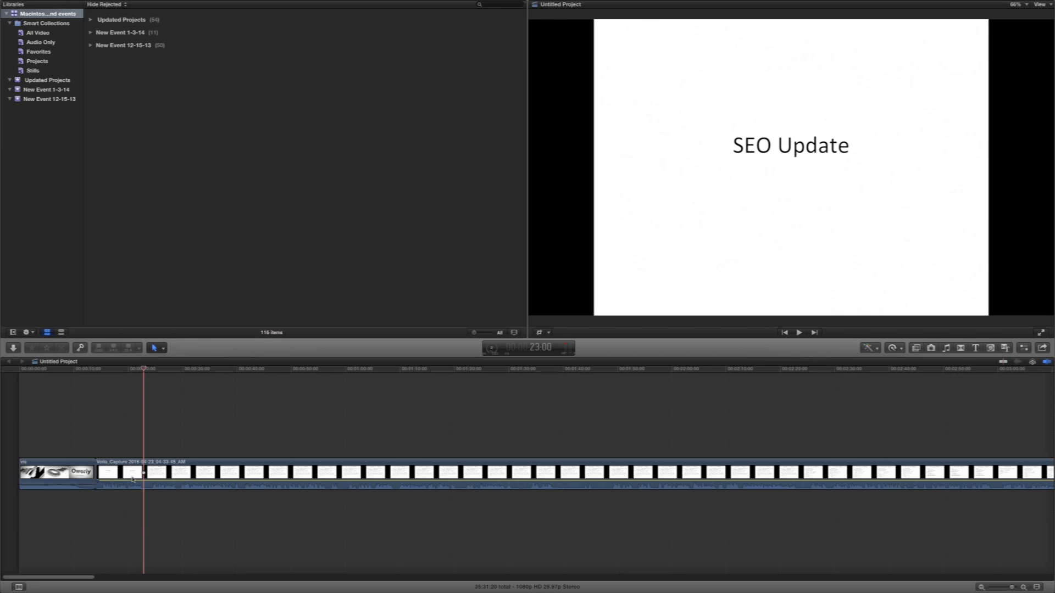
Replay the transition from the intro into the capture clip and check whether their audio levels match
left_click_drag(145, 371, 48, 369)
left_click(799, 333)
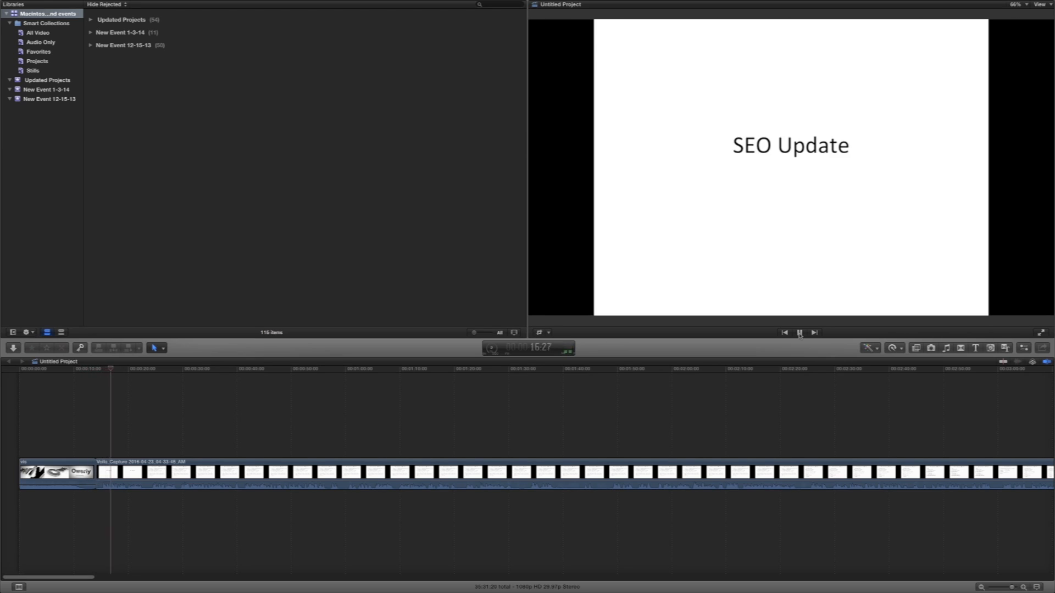
left_click(800, 332)
left_click(347, 481)
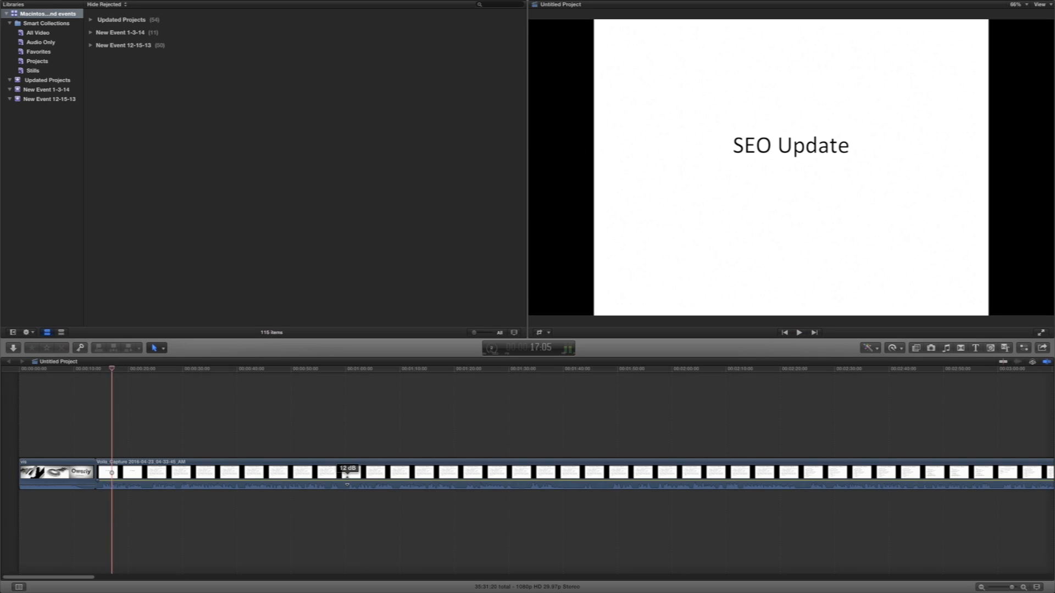
left_click(798, 332)
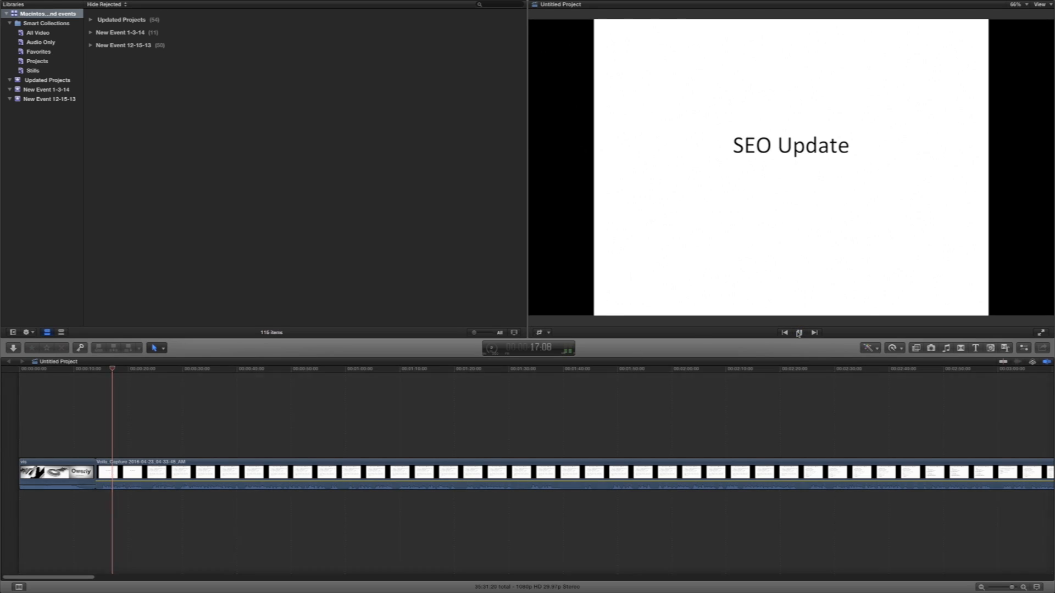
key("XF86AudioRaiseVolume")
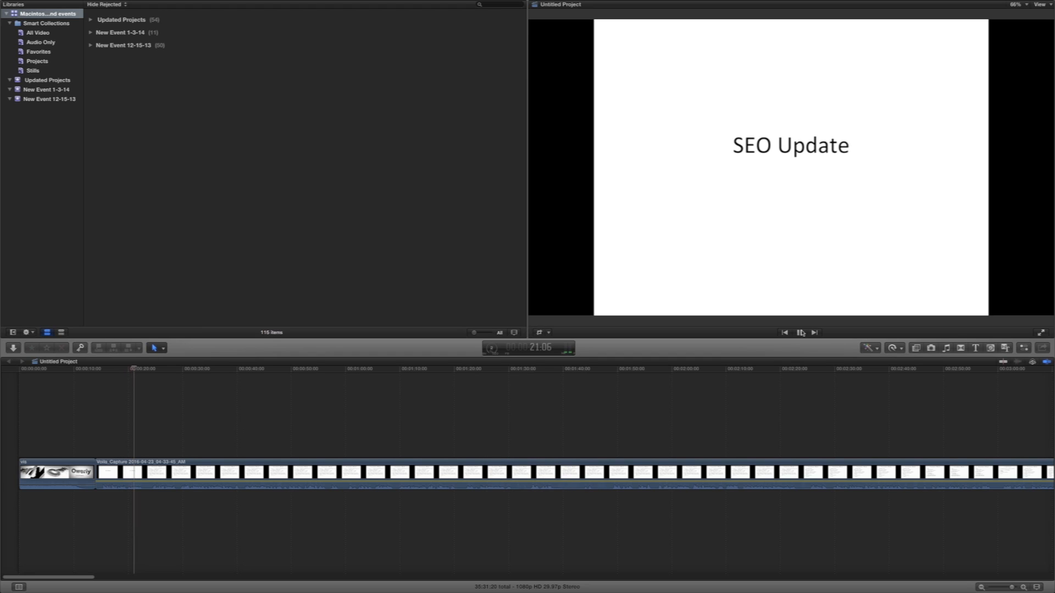
key("space")
left_click_drag(135, 368, 41, 374)
left_click(796, 335)
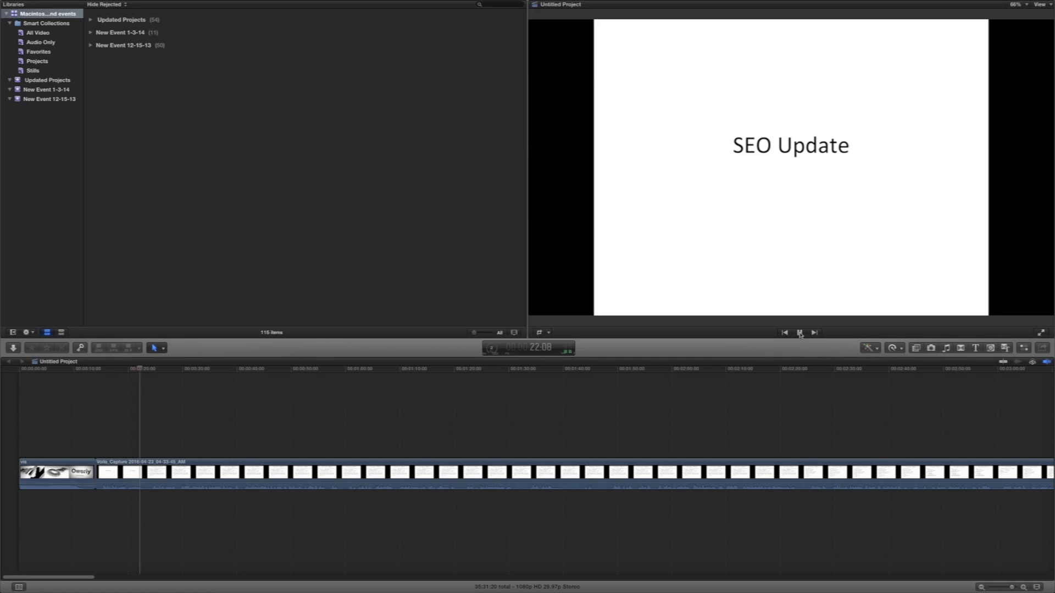
left_click(800, 333)
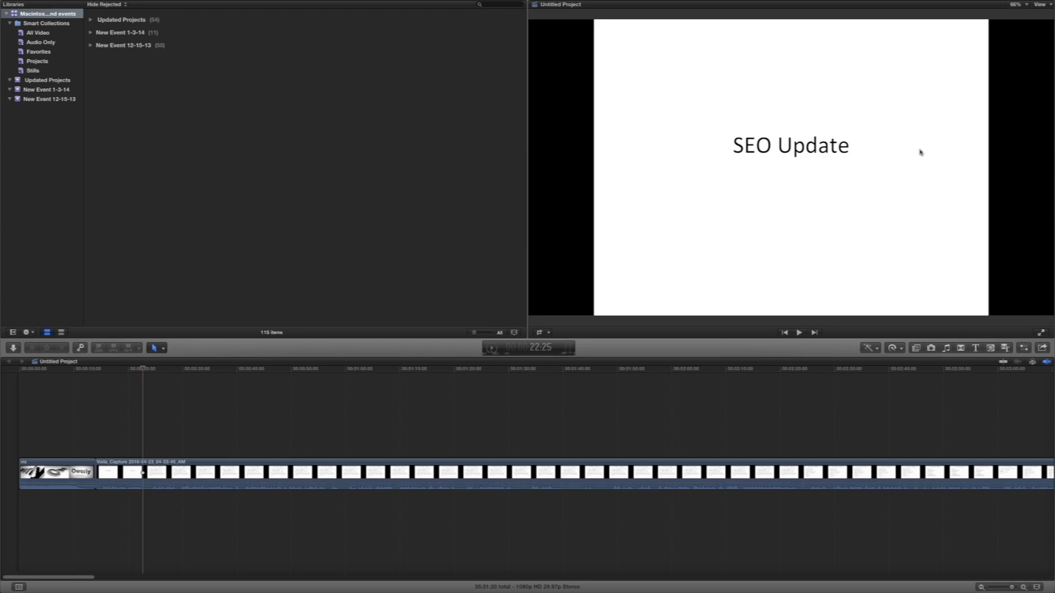
mouse_move(913, 4)
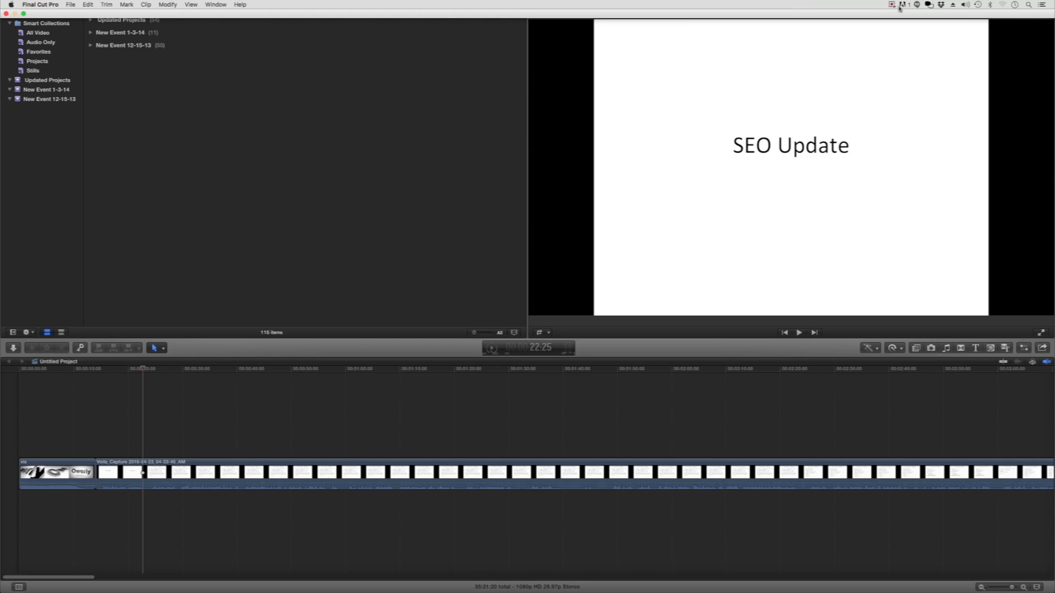
left_click(891, 4)
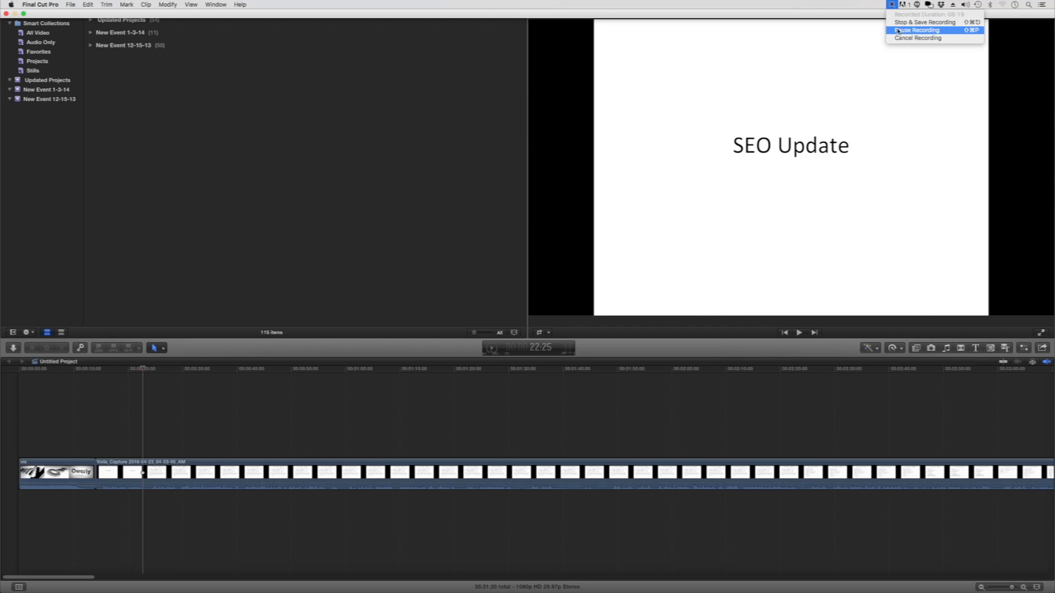
left_click(897, 31)
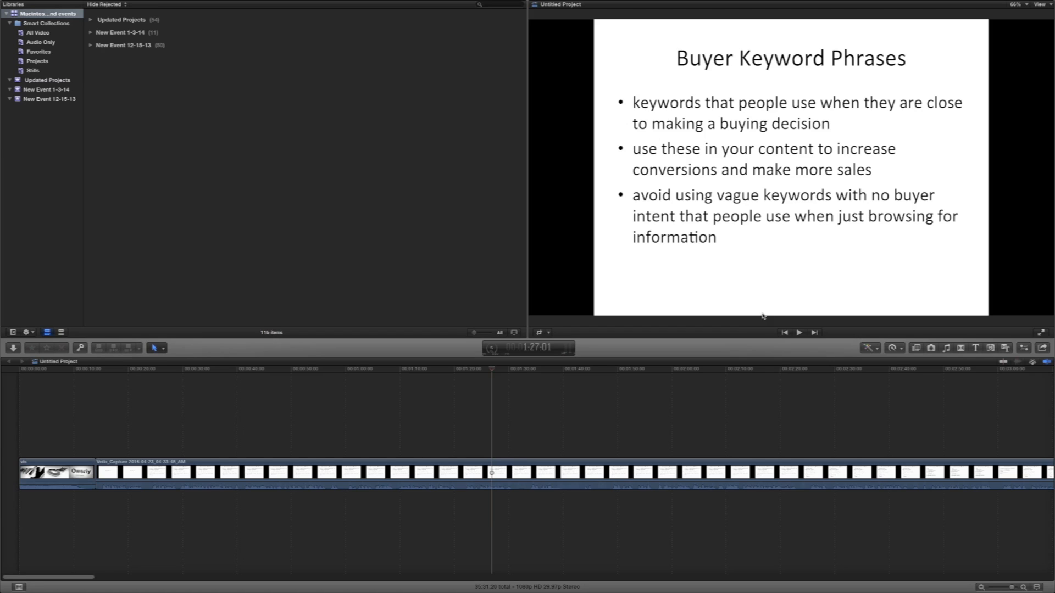
Review the Buyer Keyword Phrases section, place the playhead at 1:32:15 and split the timeline there with Blade All
left_click(800, 332)
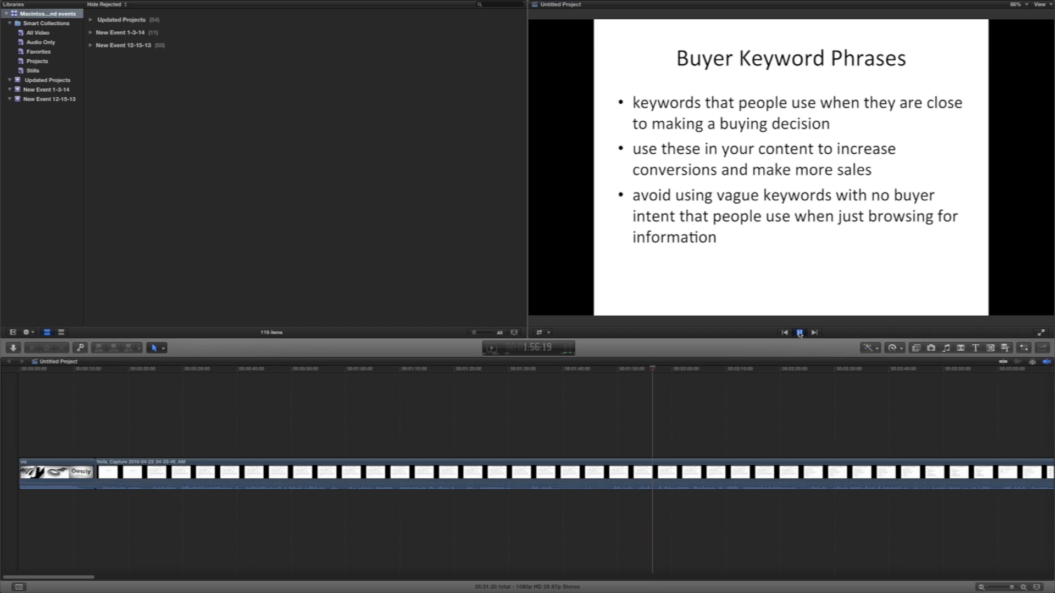
left_click(799, 333)
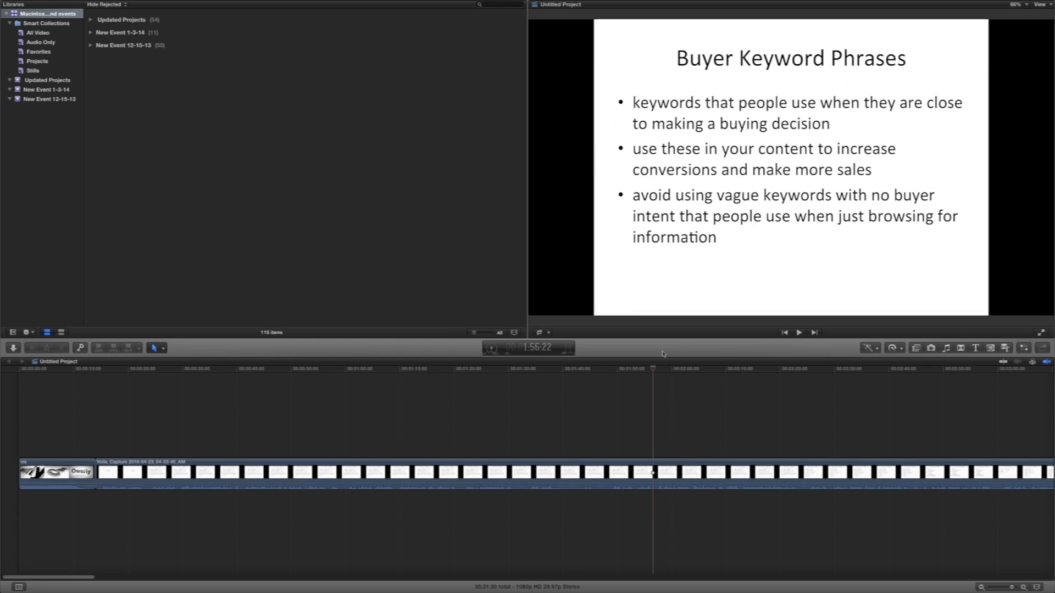
left_click_drag(654, 373, 523, 372)
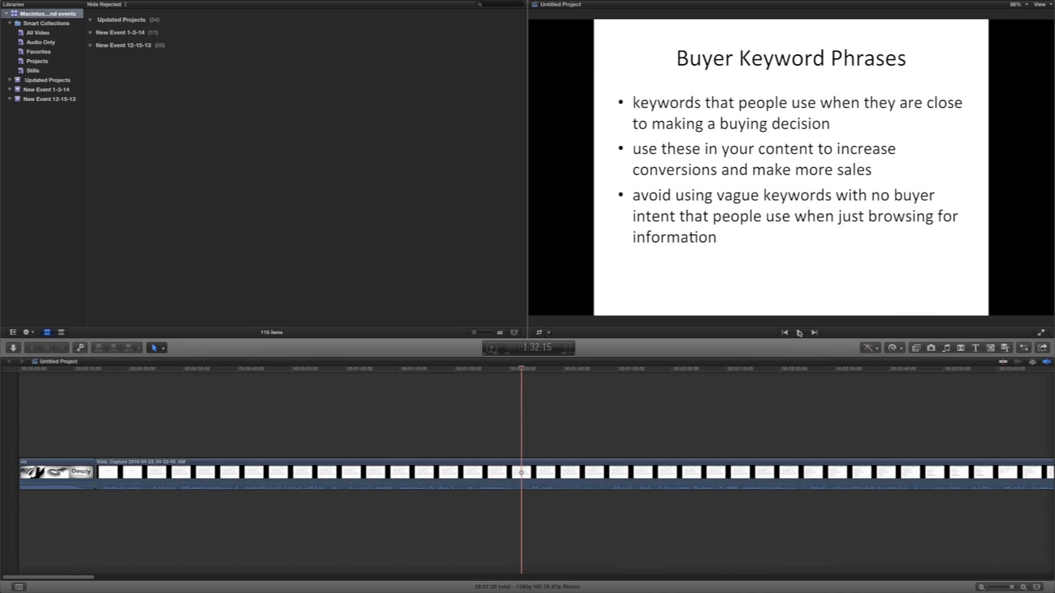
mouse_move(172, 3)
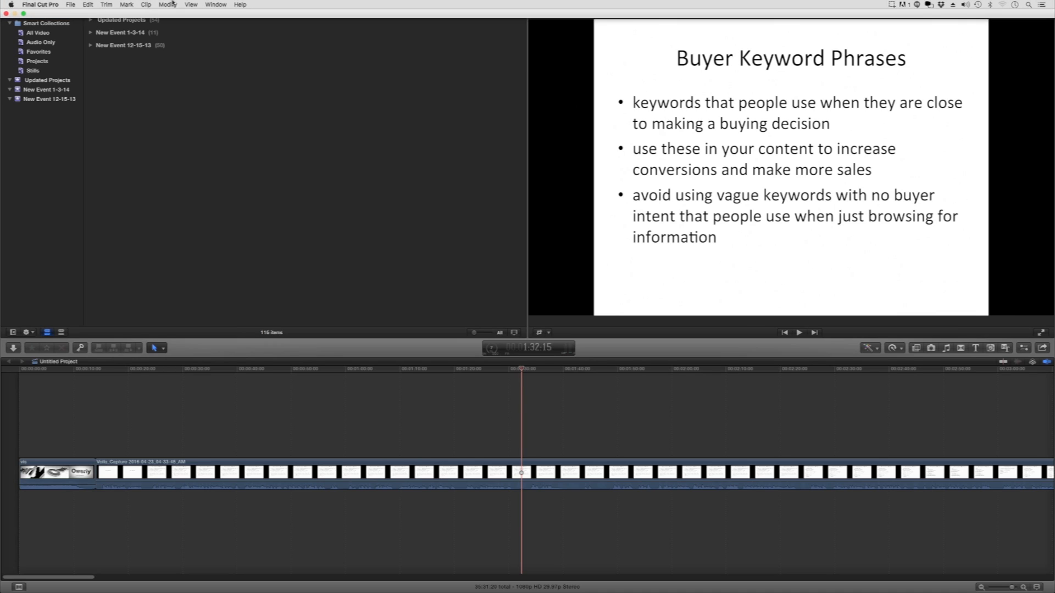
left_click(108, 6)
left_click(110, 24)
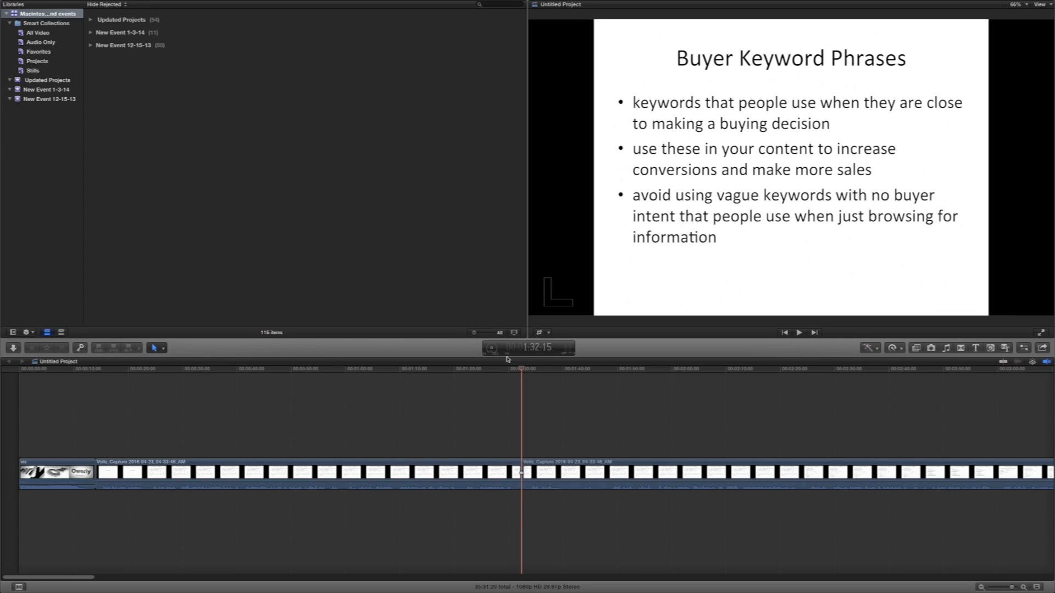
Place the playhead at 1:47:17 in the capture clip and split the timeline there with Blade All
left_click_drag(523, 372, 605, 380)
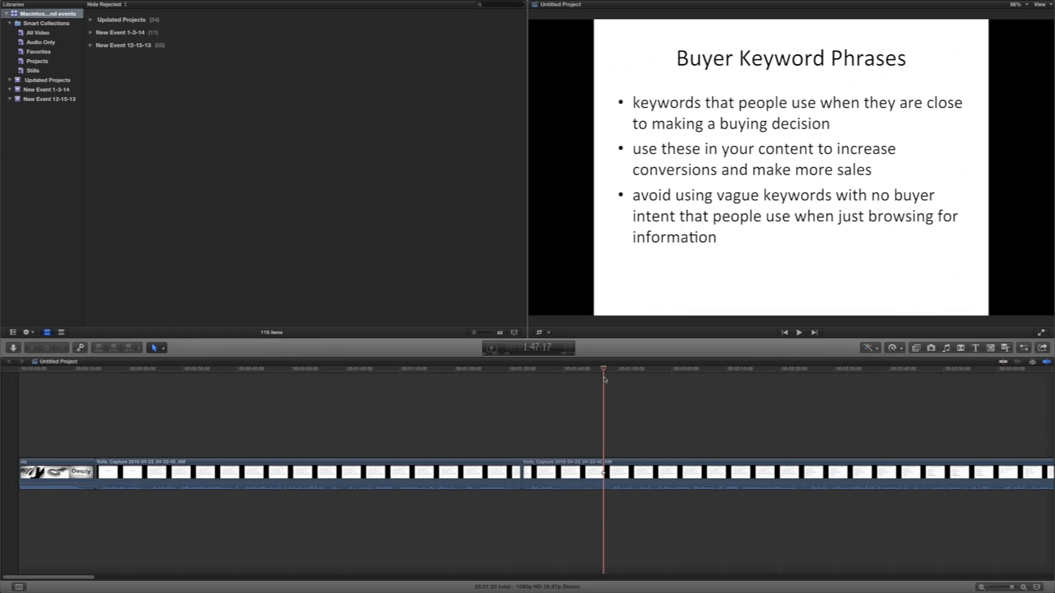
left_click(92, 6)
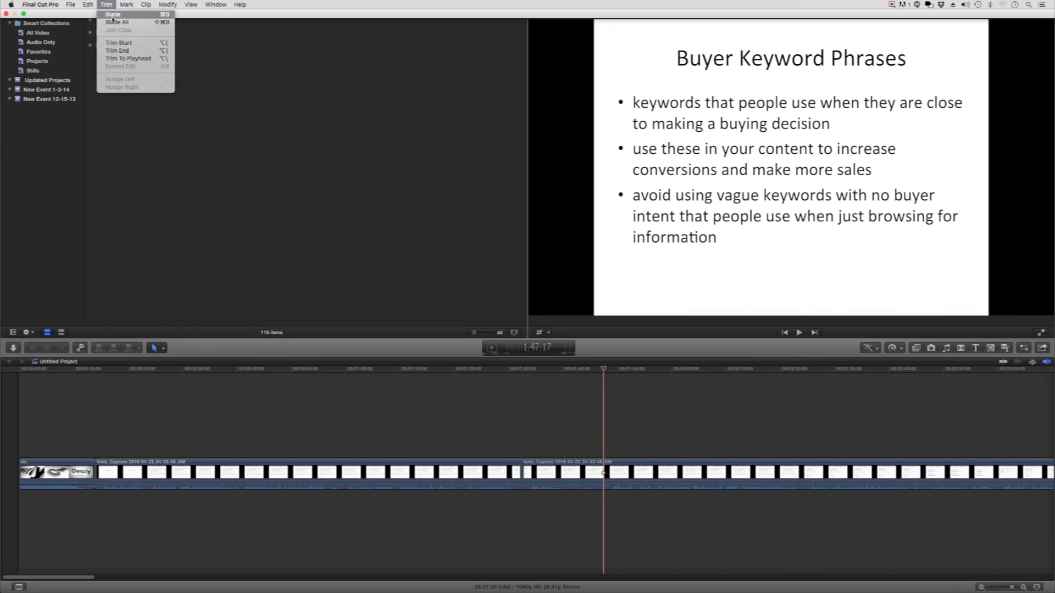
left_click(112, 23)
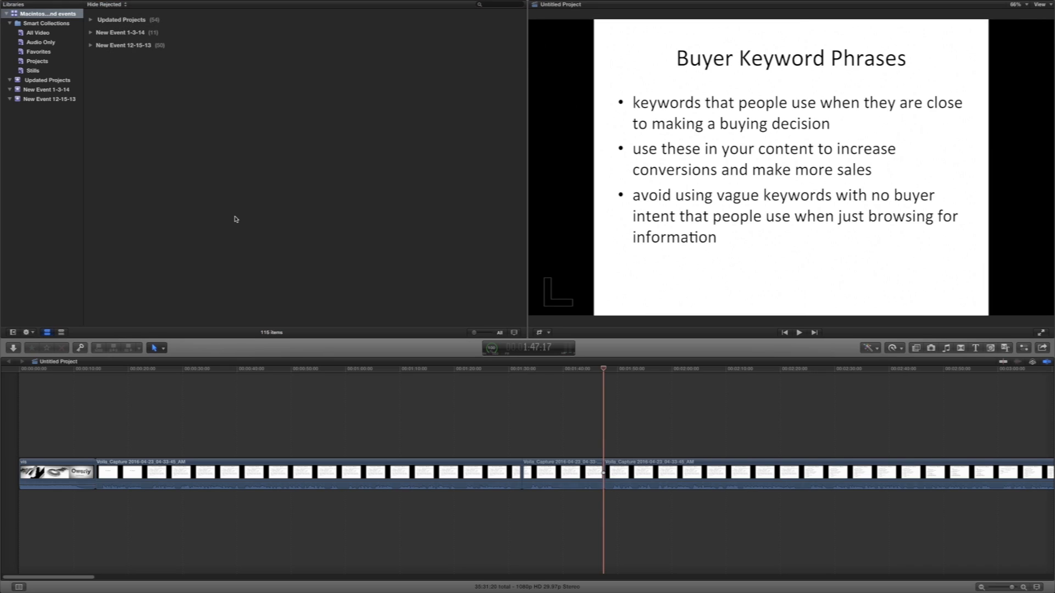
Delete the capture segment between the cuts at 1:32:15 and 1:47:17
left_click(558, 473)
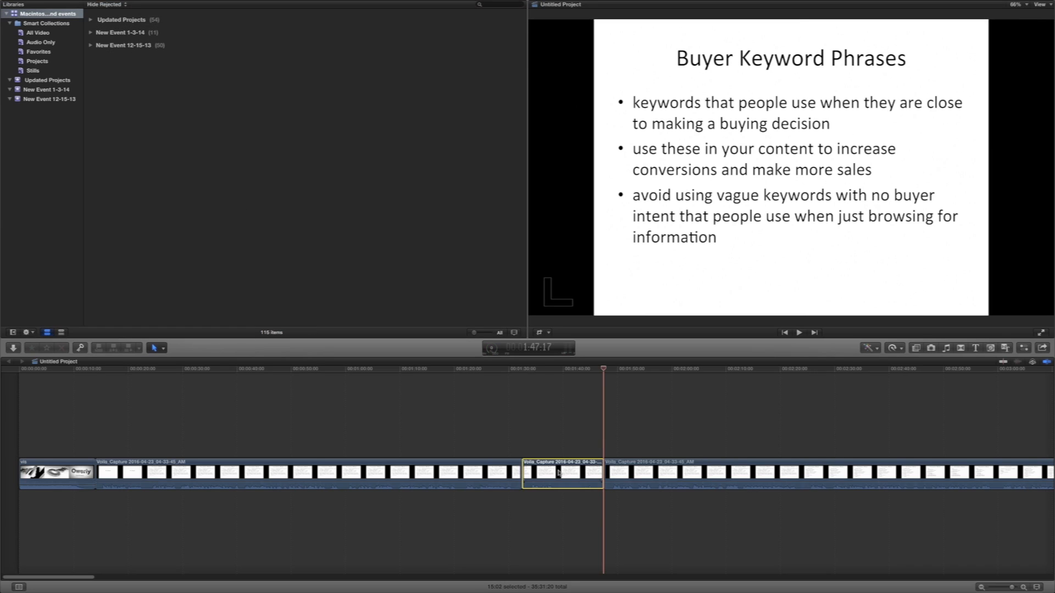
mouse_move(53, 4)
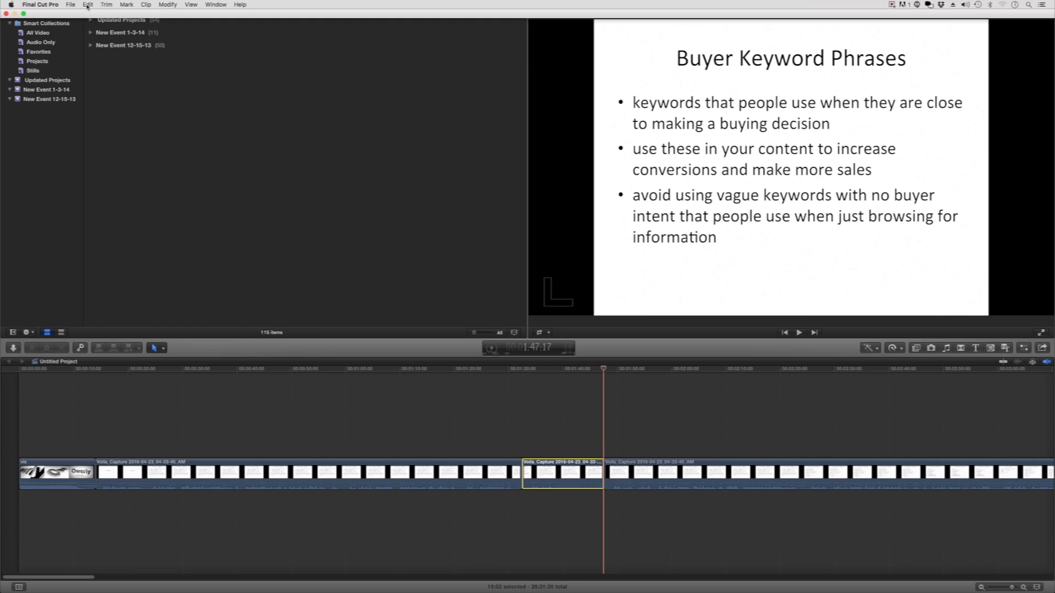
left_click(87, 5)
left_click(94, 58)
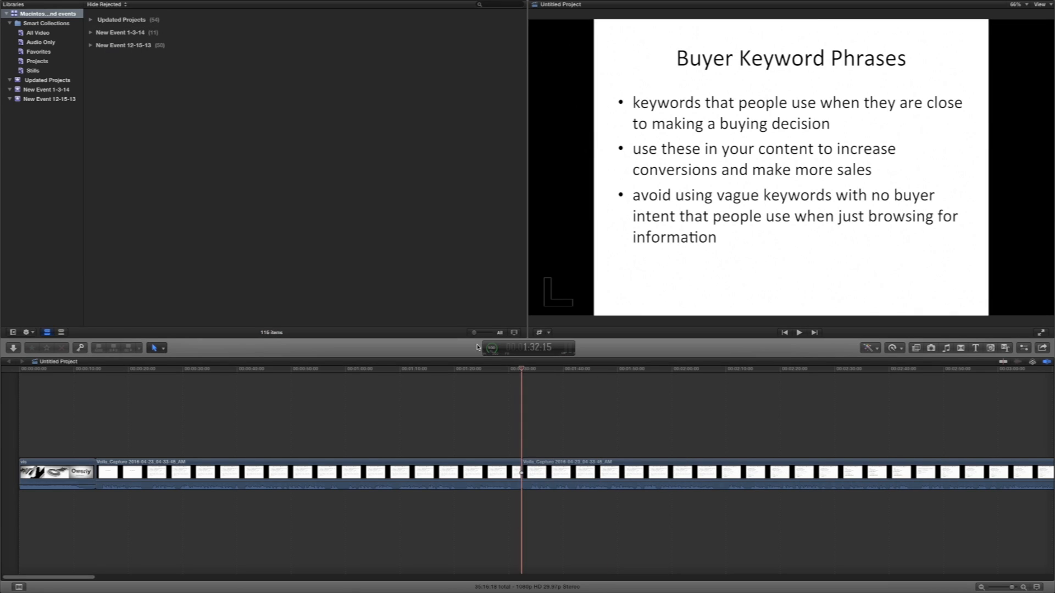
Play across the join at 1:32:15 from a few seconds before it to check the edit
left_click_drag(523, 370, 479, 369)
left_click(799, 333)
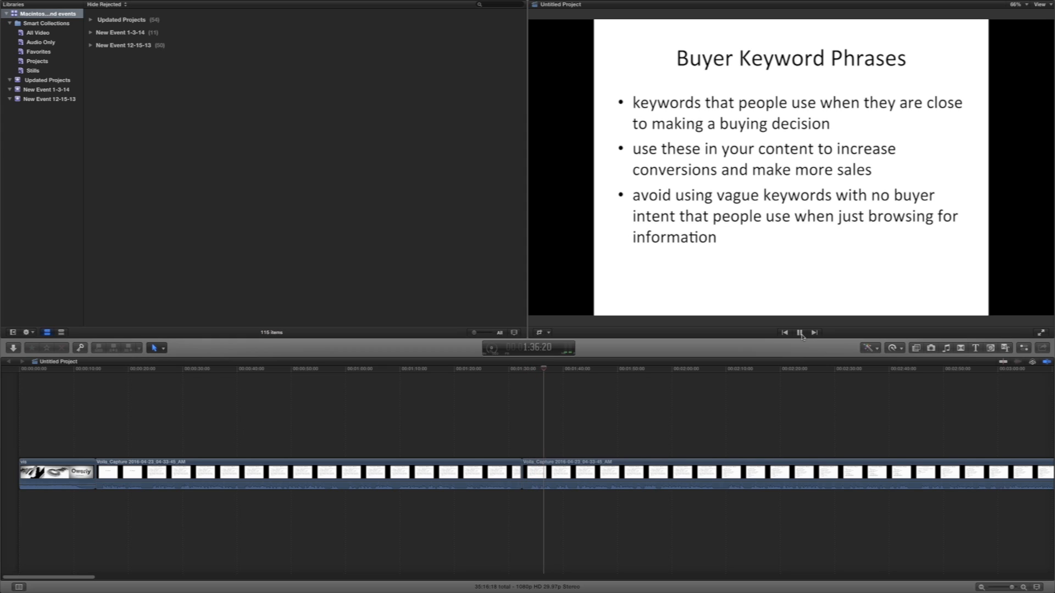
left_click(800, 333)
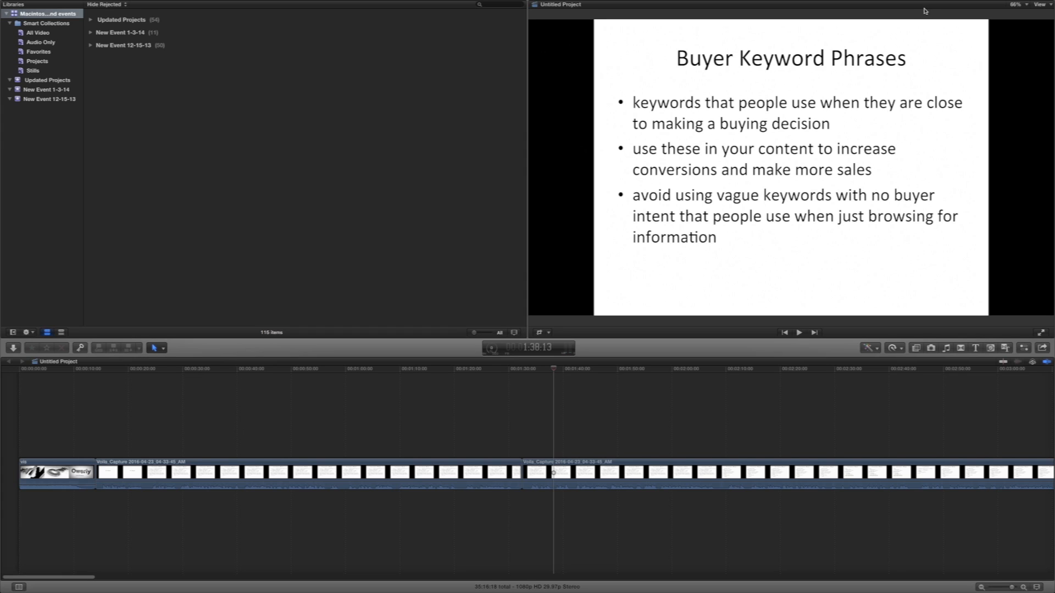
mouse_move(926, 2)
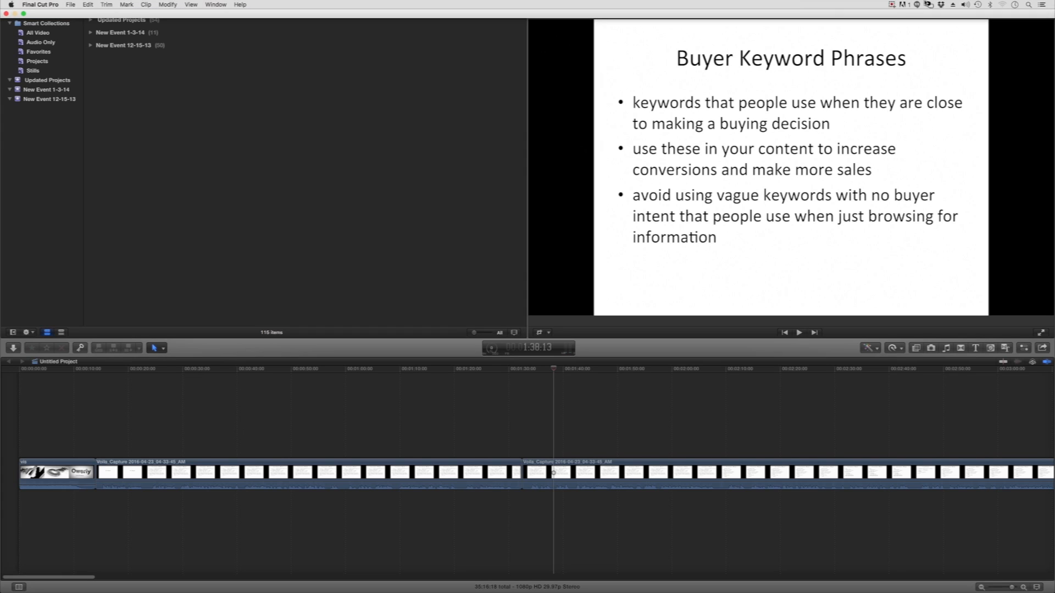
left_click(892, 5)
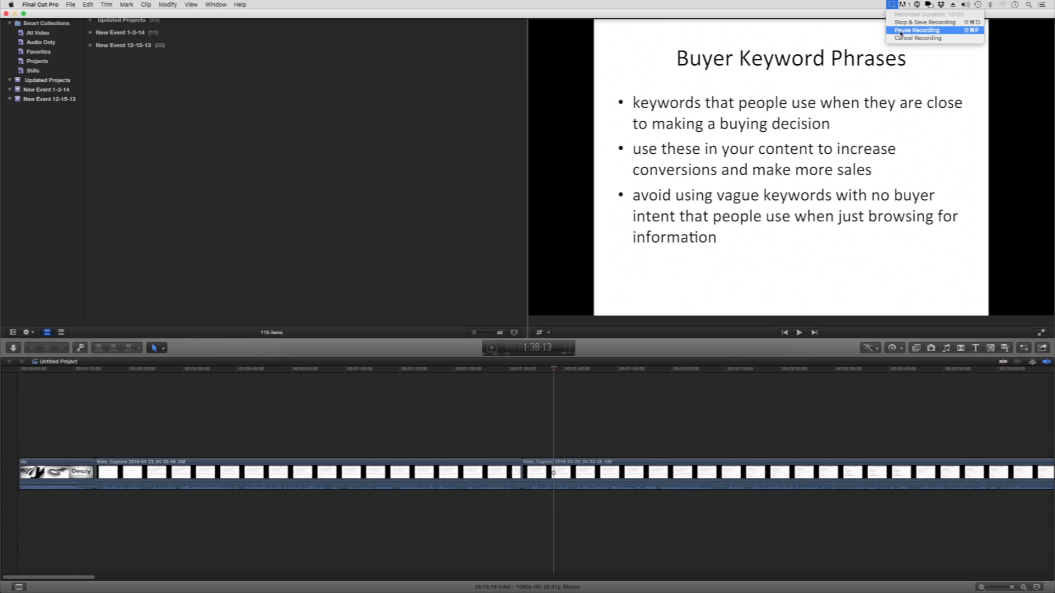
left_click(901, 31)
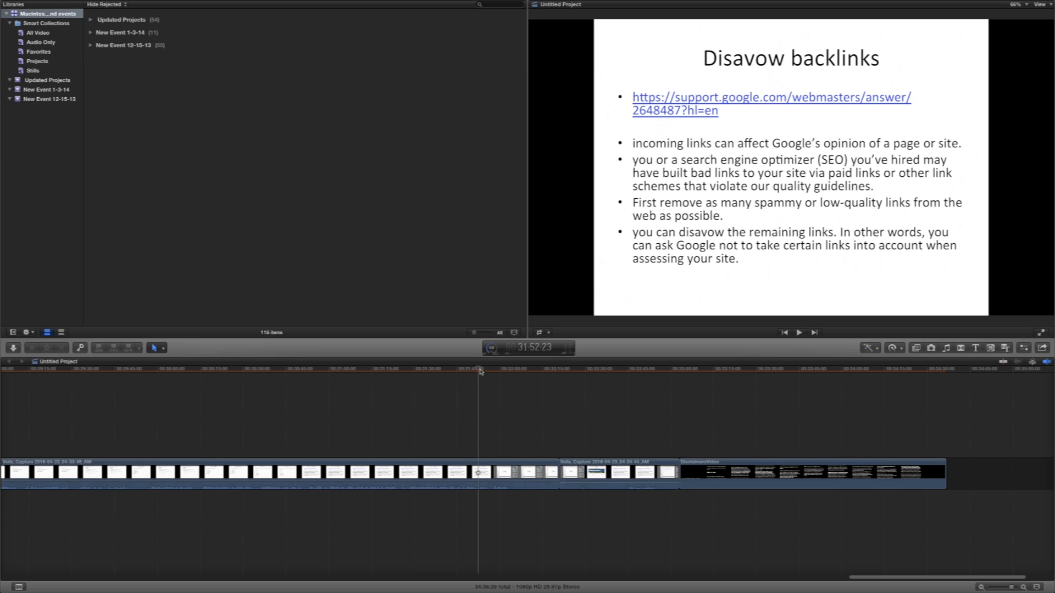
Play the end of the long capture clip from 31:56:15 to locate the unwanted footage after the Disavow backlinks slide
left_click_drag(479, 371, 489, 371)
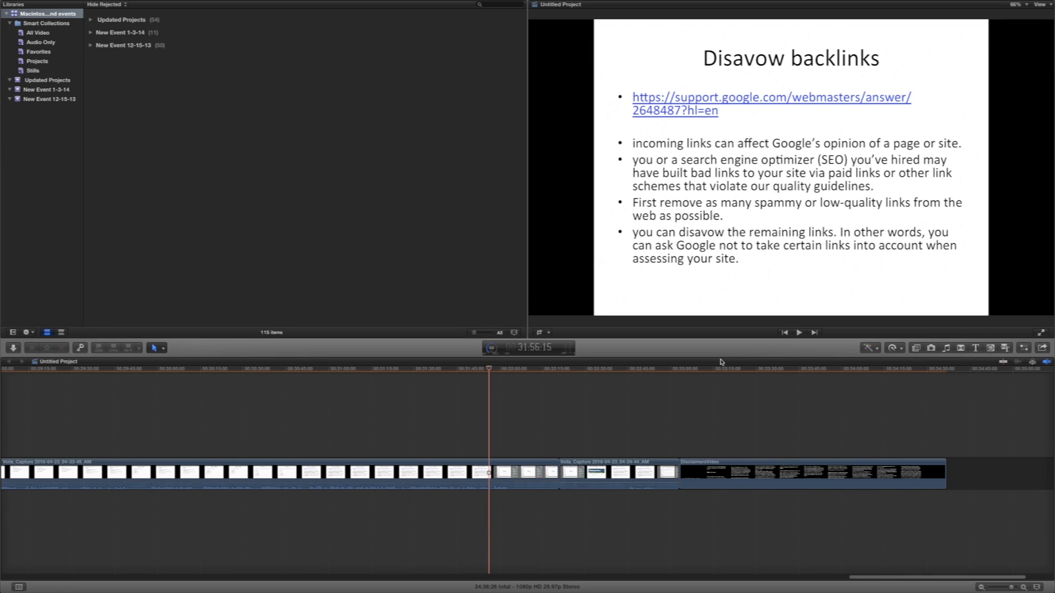
left_click(799, 333)
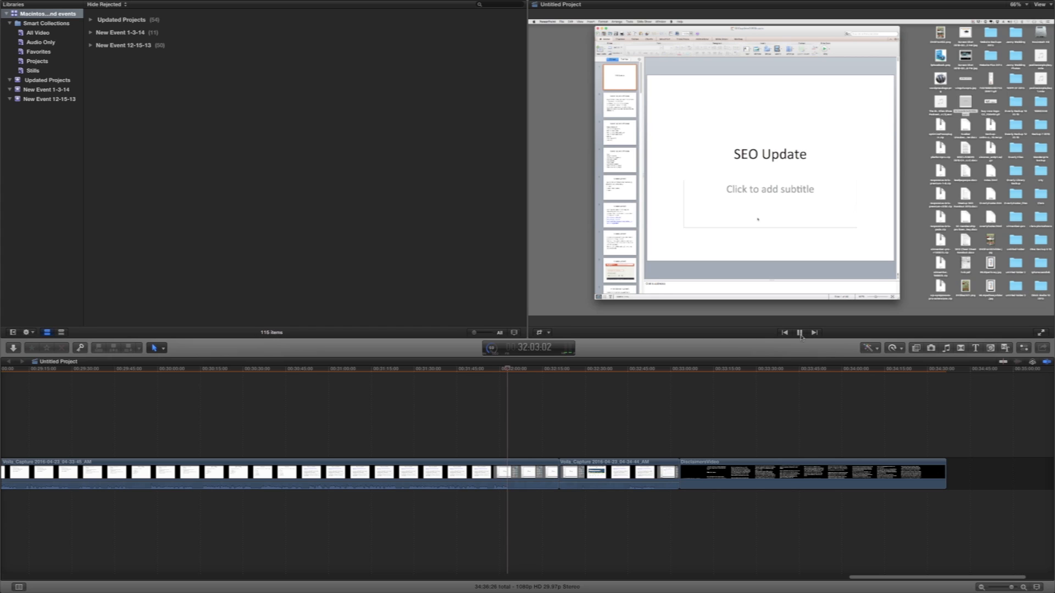
left_click(800, 333)
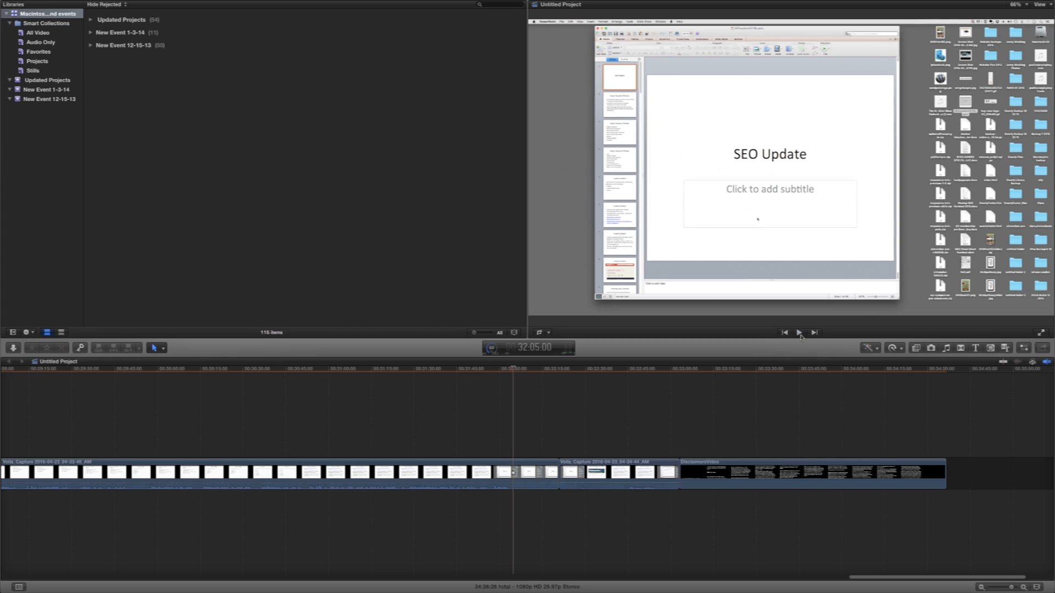
Place the playhead at 31:56:20 on the Disavow backlinks slide and split the timeline there with Blade All
left_click_drag(516, 374, 492, 373)
left_click_drag(492, 372, 490, 372)
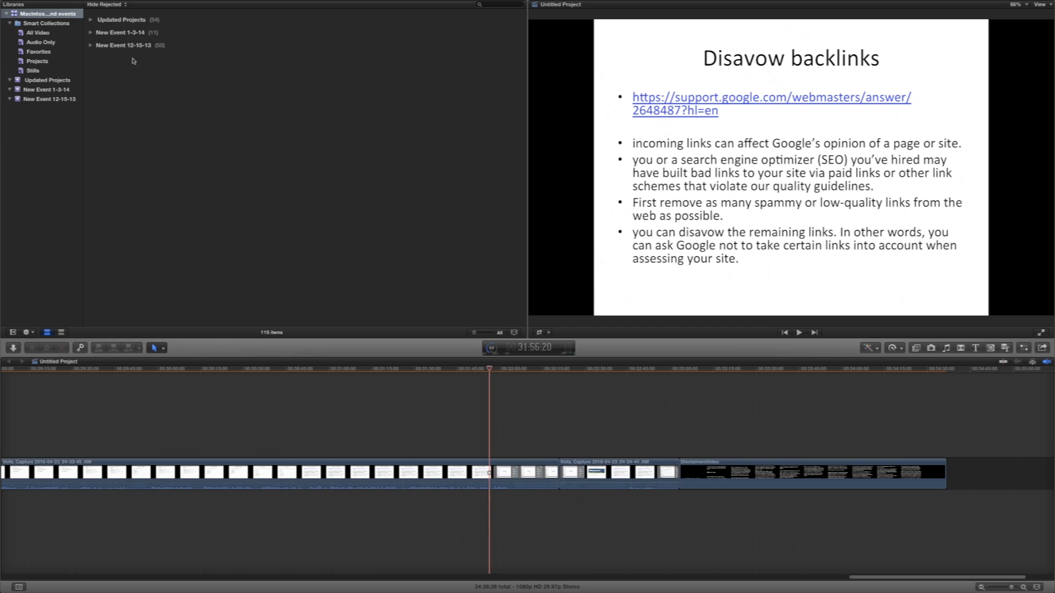
left_click(106, 4)
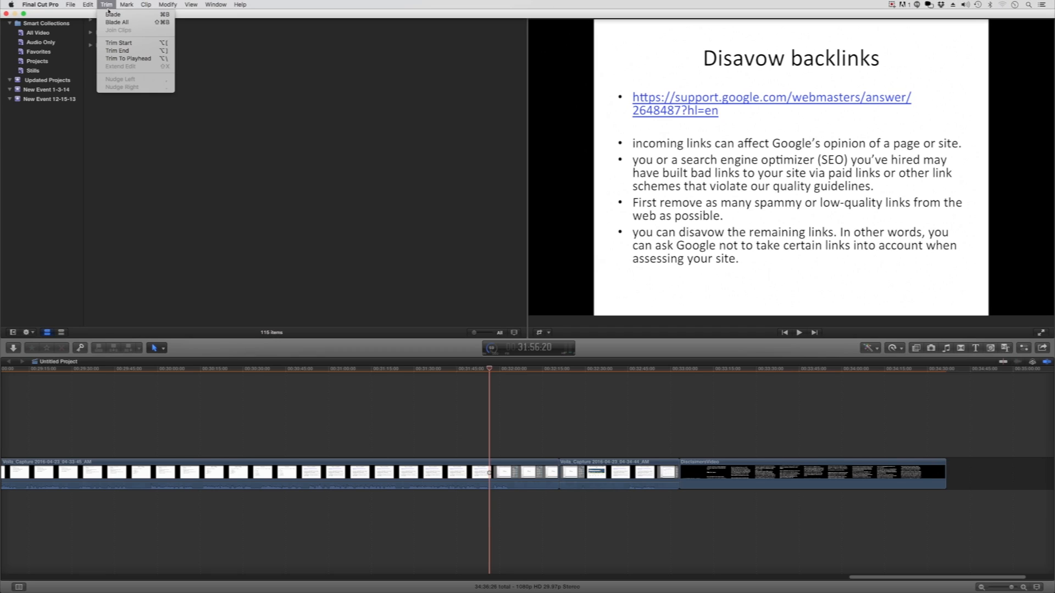
left_click(112, 24)
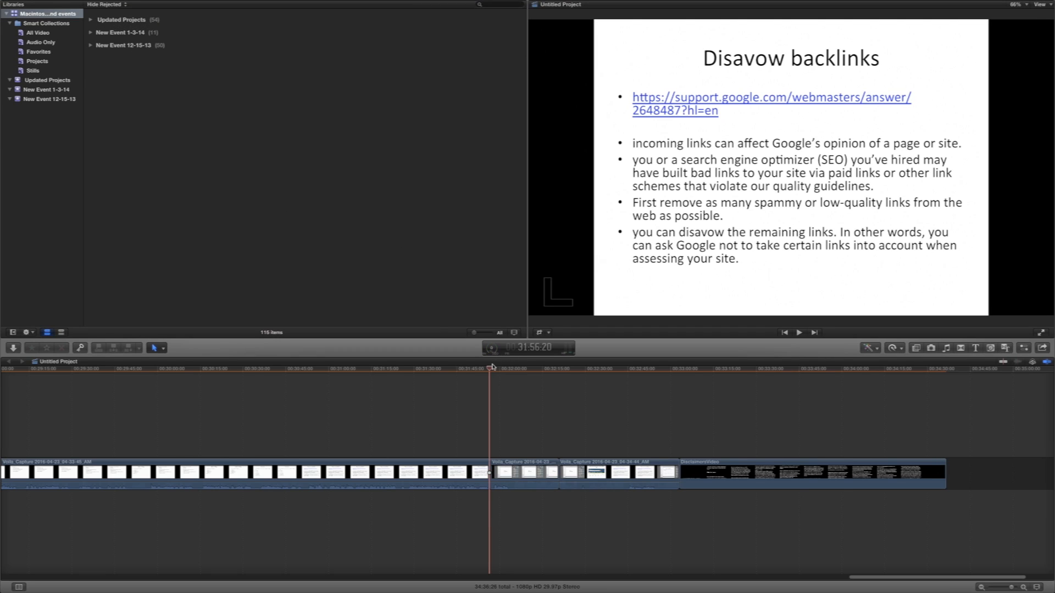
Play the second capture clip to find where its usable footage starts, and split the timeline at 32:44:28 with Blade All
left_click_drag(490, 372, 619, 376)
key("l")
left_click(799, 332)
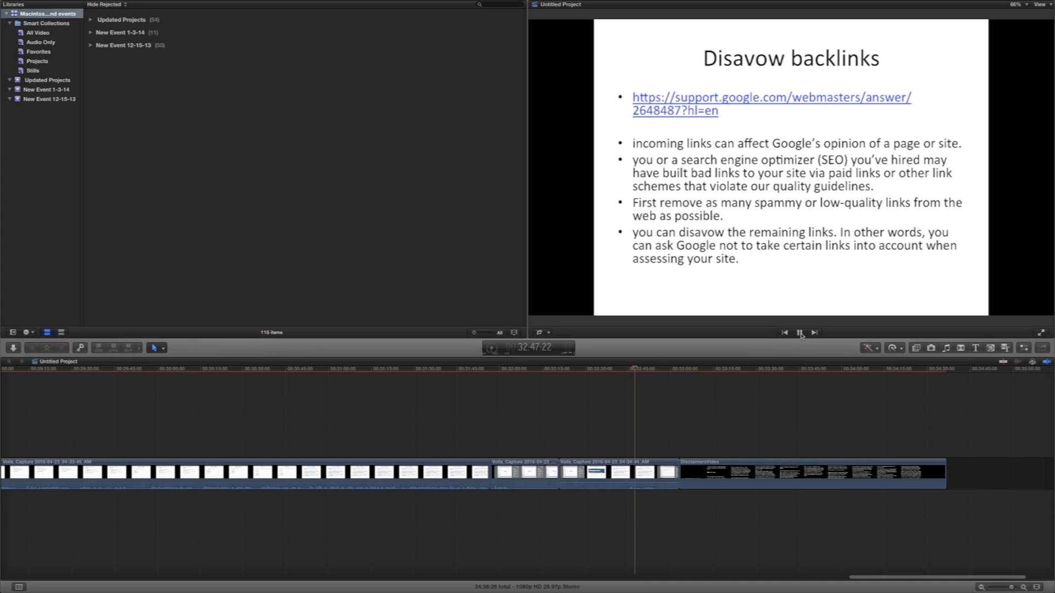
left_click(799, 333)
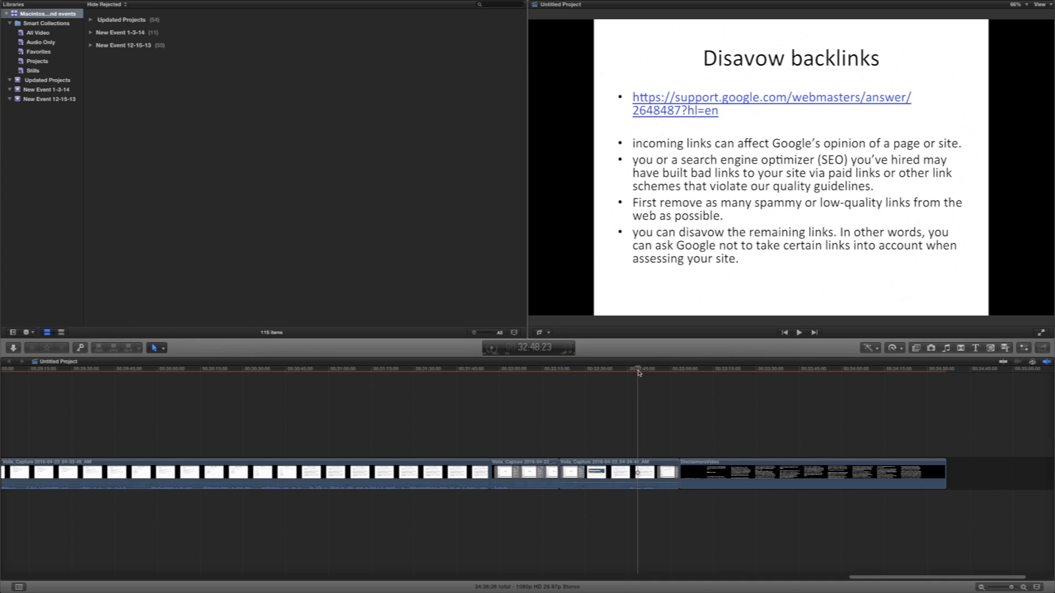
left_click_drag(639, 373, 628, 372)
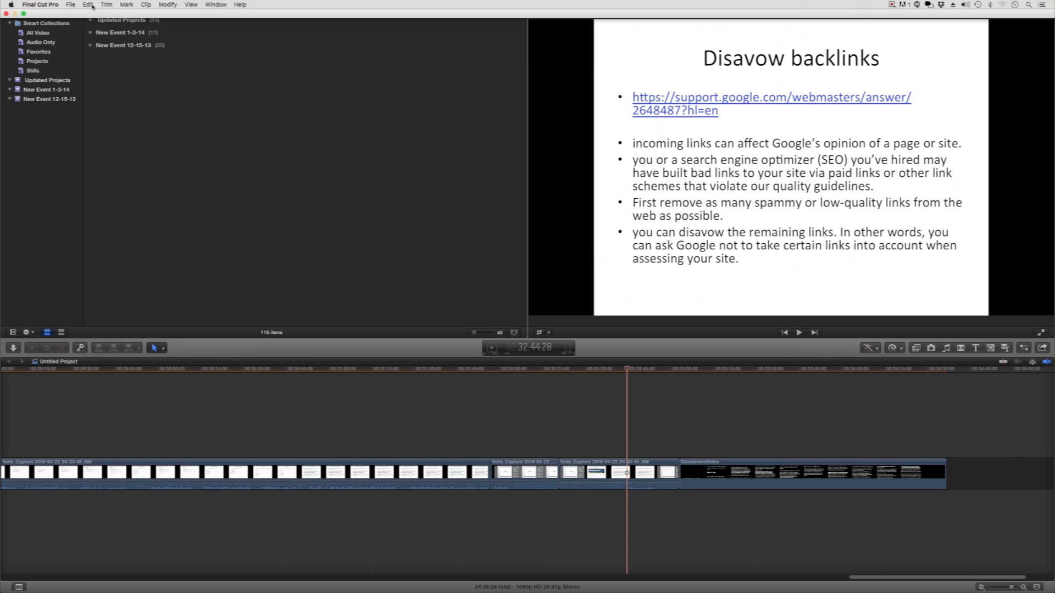
left_click(91, 6)
left_click(113, 22)
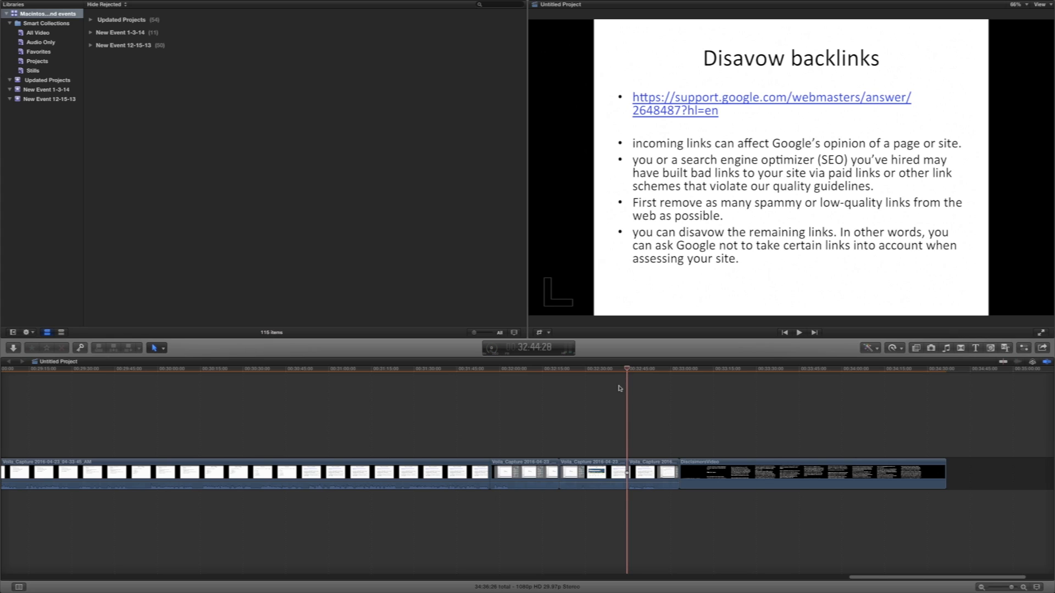
Delete the two capture segments between the cuts at 31:56:20 and 32:44:28
left_click(541, 481)
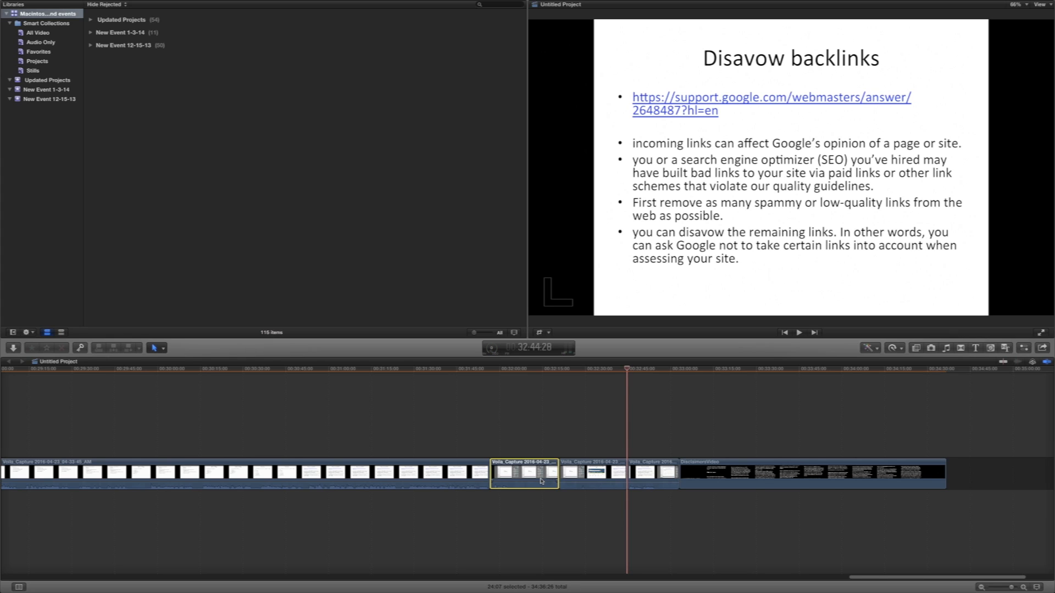
mouse_move(54, 3)
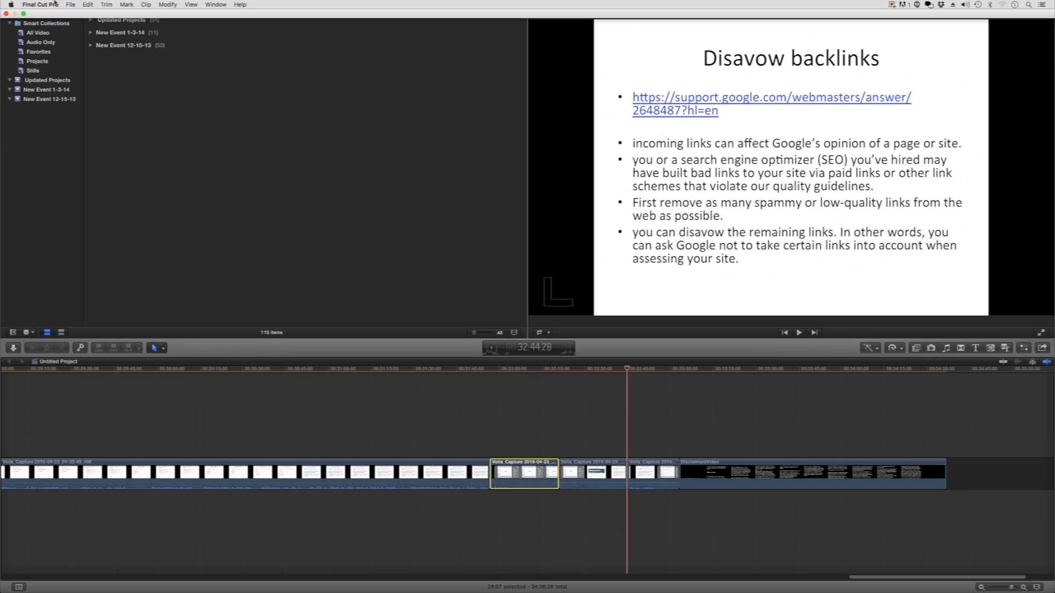
left_click(88, 5)
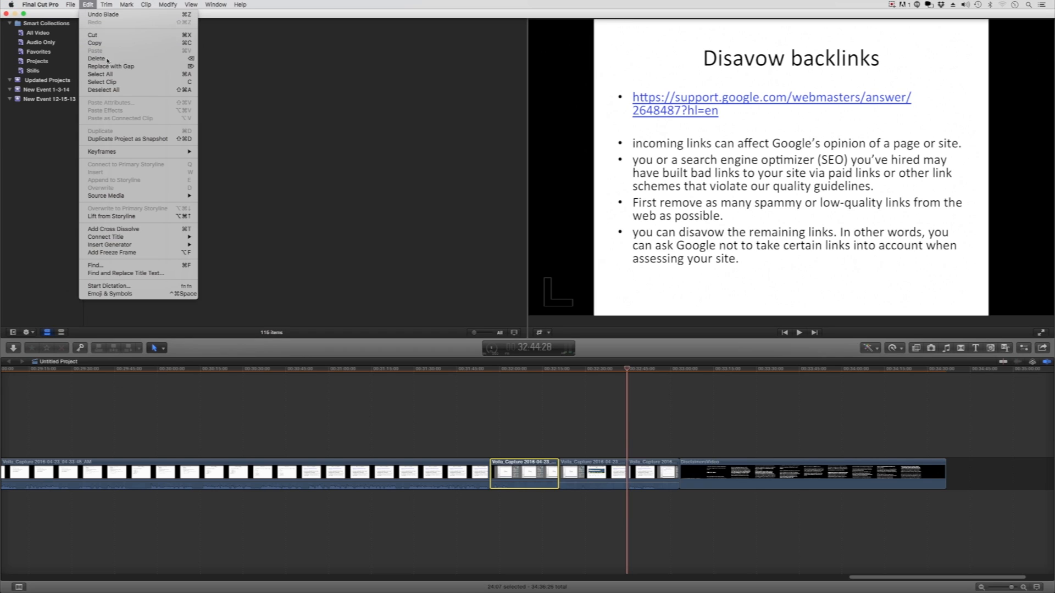
left_click(96, 59)
left_click(539, 475)
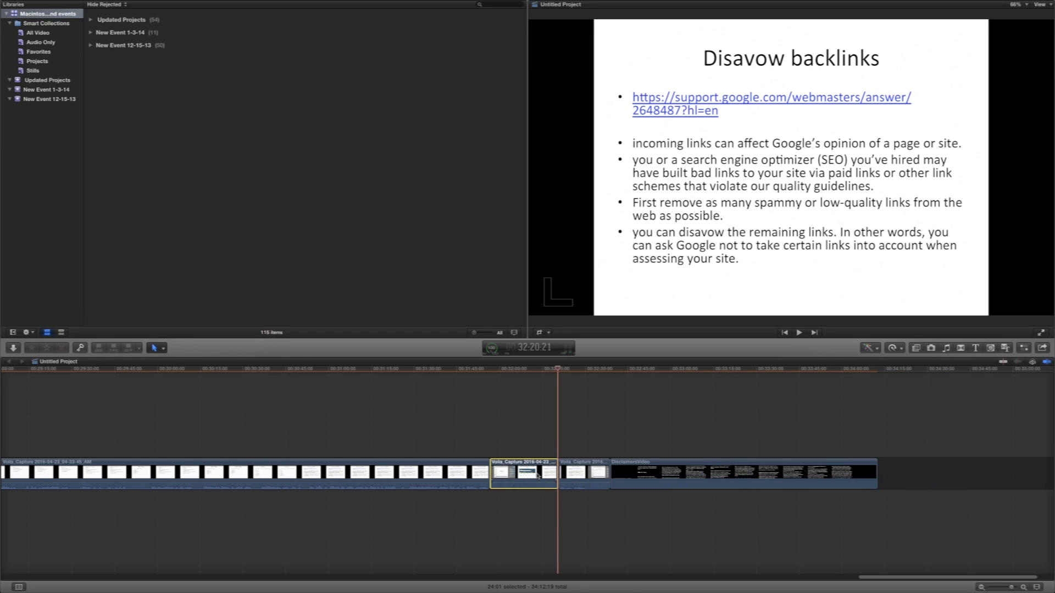
left_click(88, 5)
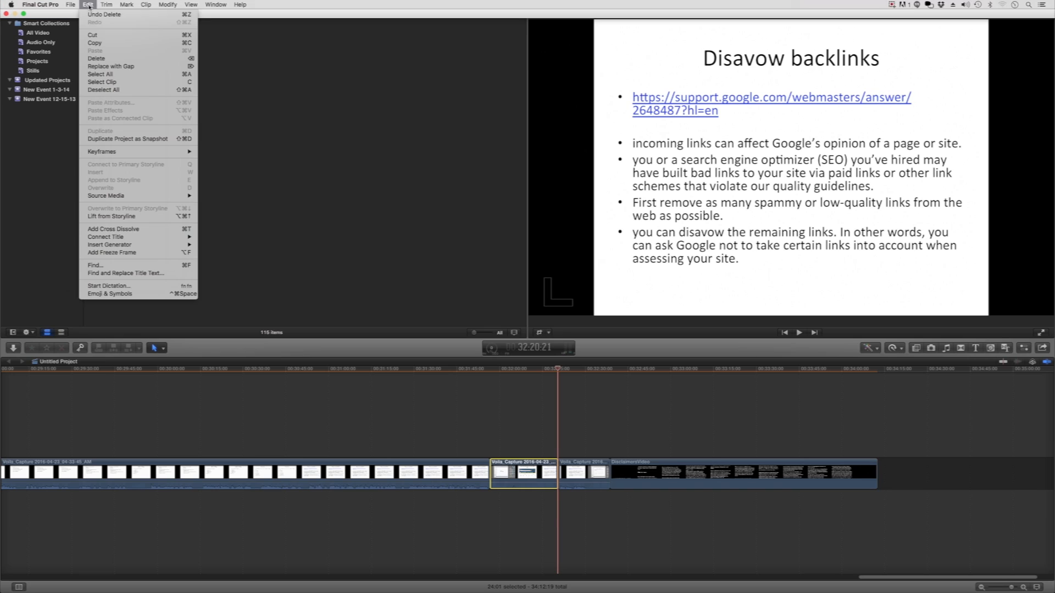
left_click(95, 59)
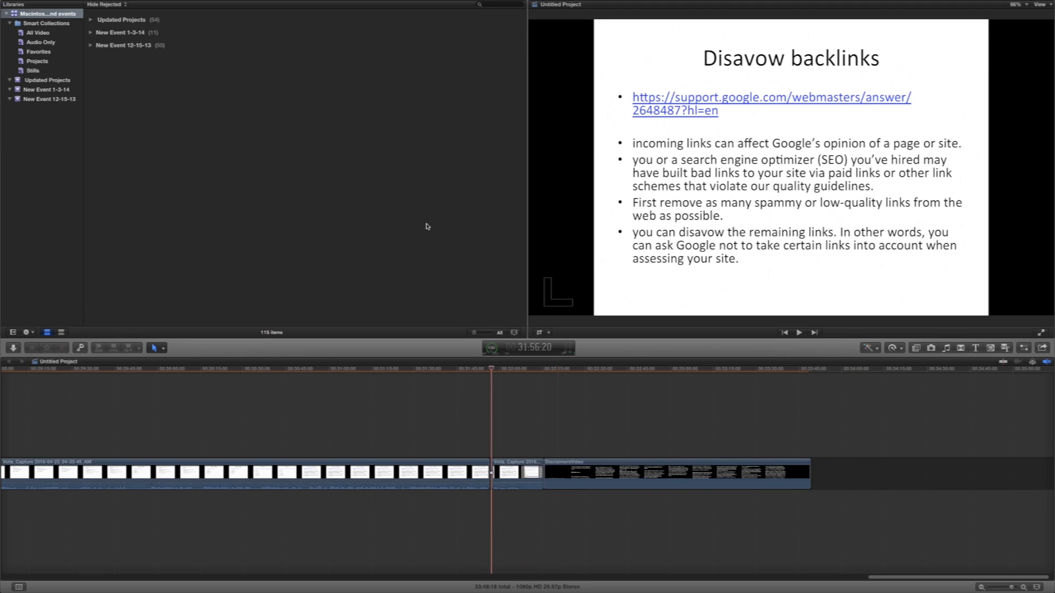
Place the playhead at 32:10:20, just before the slideshow returns to the PowerPoint window, and split the capture clip with Blade
left_click_drag(496, 369, 534, 373)
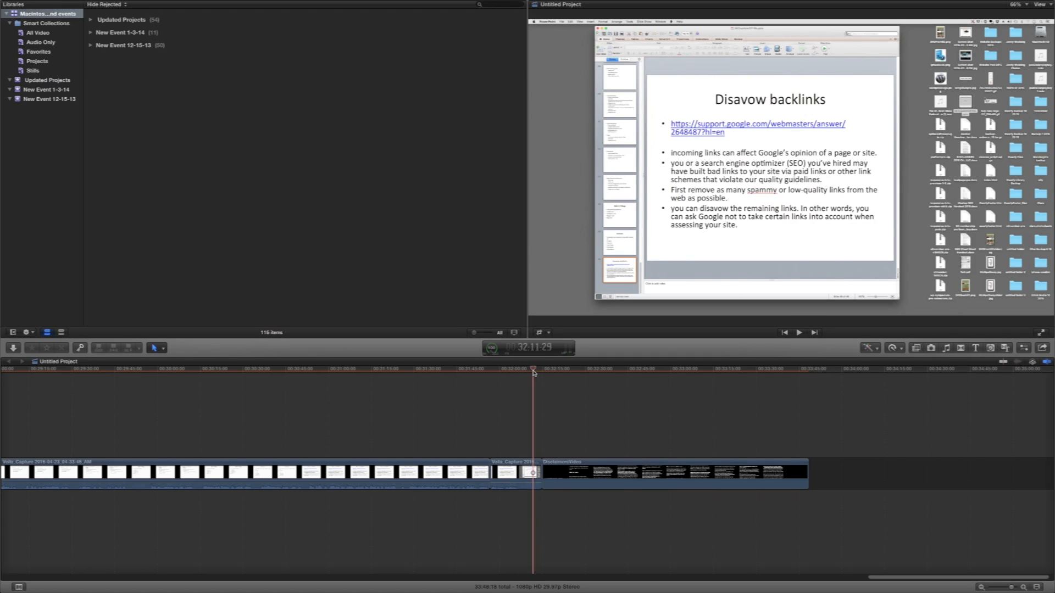
left_click_drag(534, 373, 531, 373)
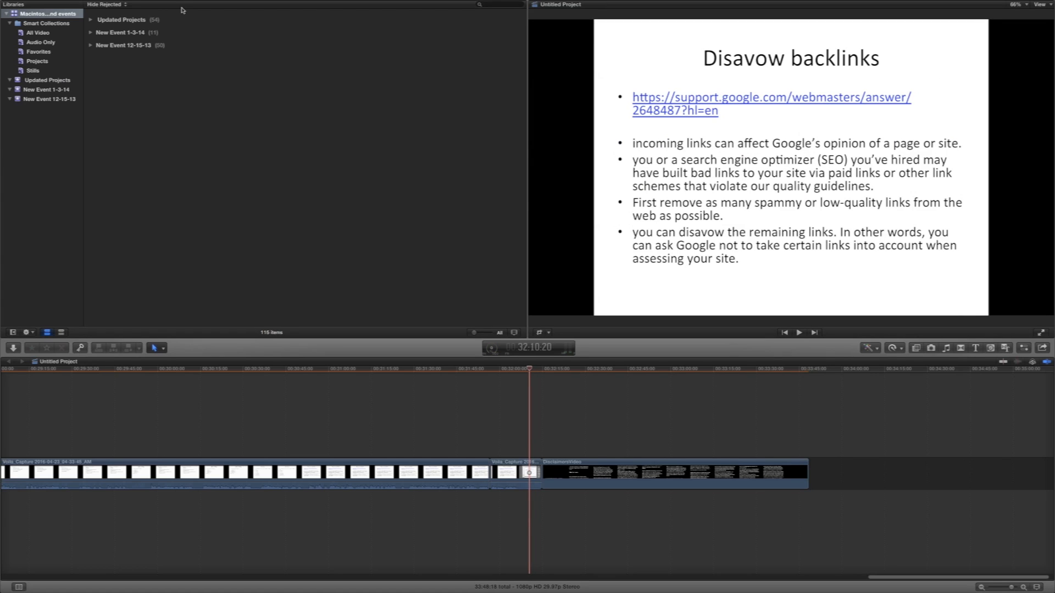
left_click(106, 5)
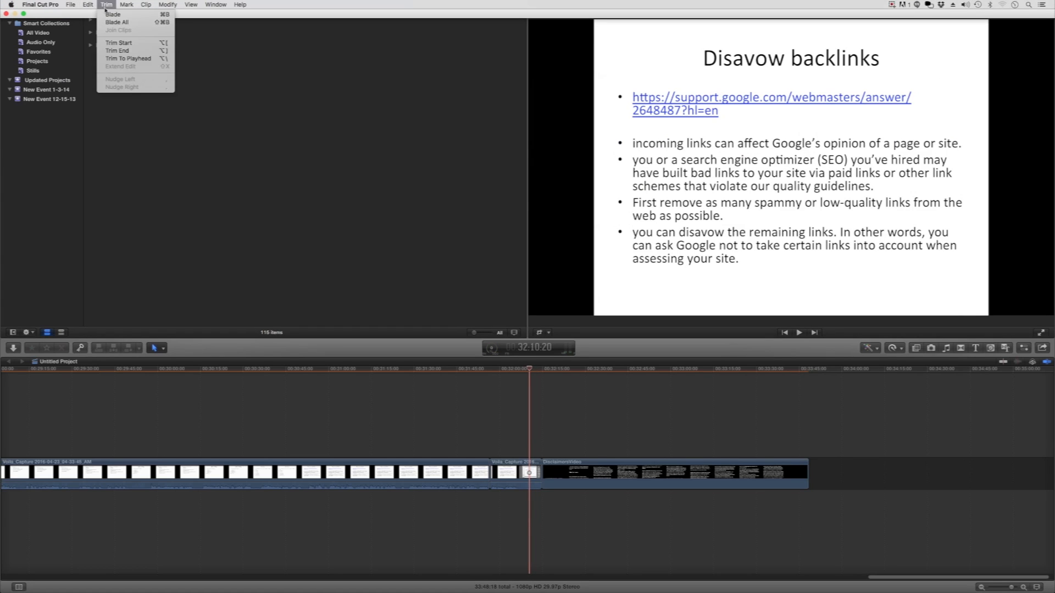
left_click(111, 14)
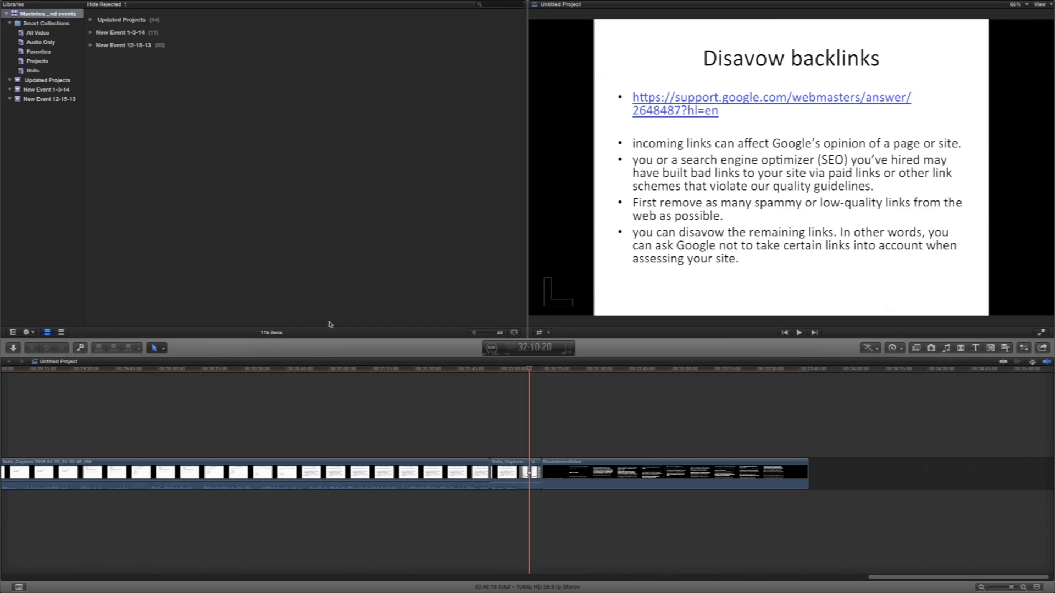
Delete the short leftover capture segment between the cut at 32:10:20 and the disclaimer clip
left_click(535, 470)
mouse_move(163, 3)
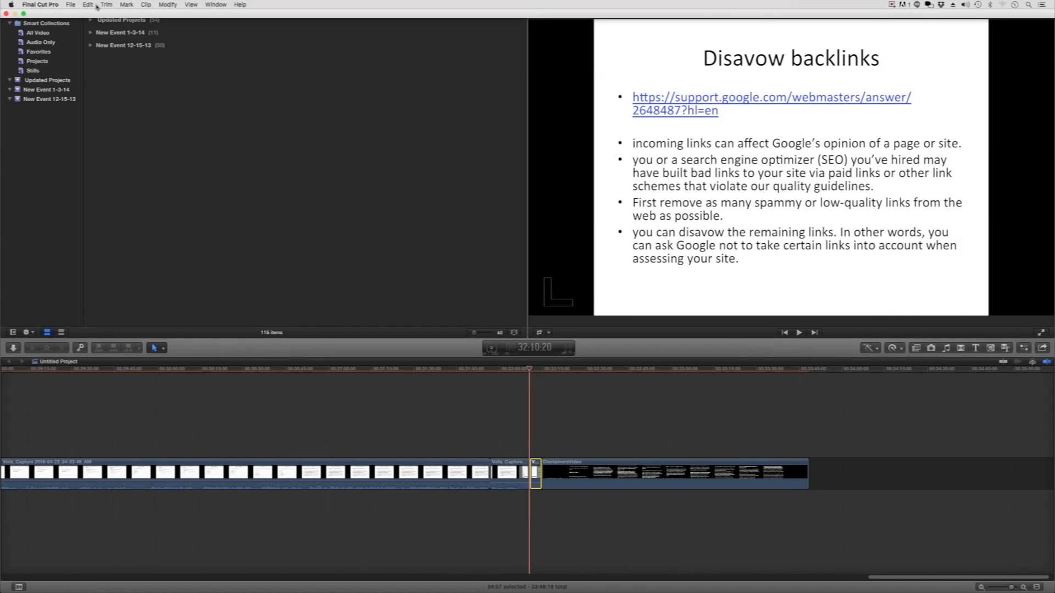
left_click(88, 5)
left_click(96, 59)
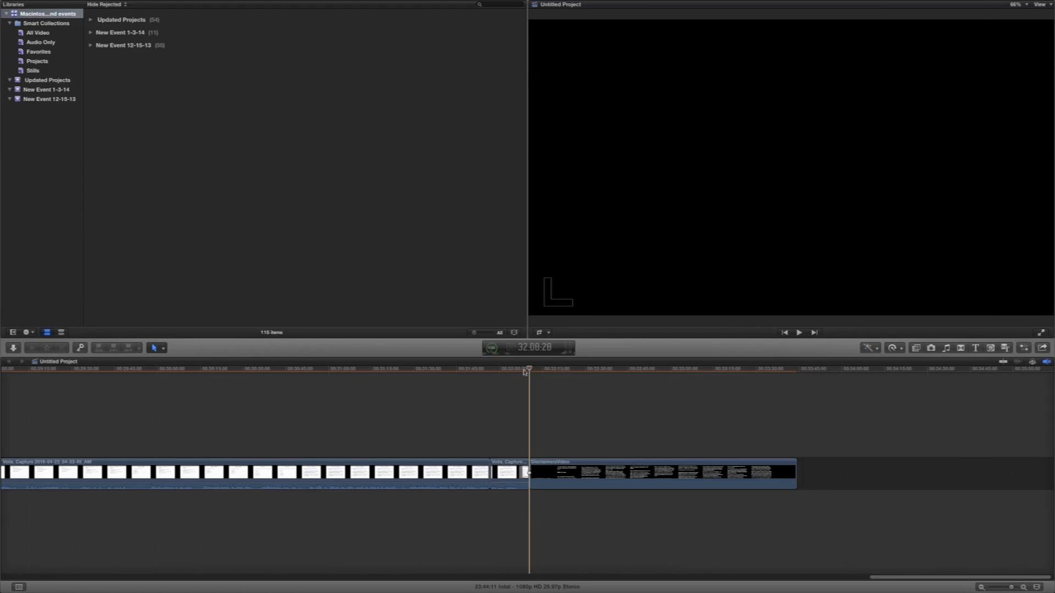
Check the sound of the short capture clip just before the disclaimer and raise its volume level
left_click_drag(530, 369, 497, 372)
left_click(799, 333)
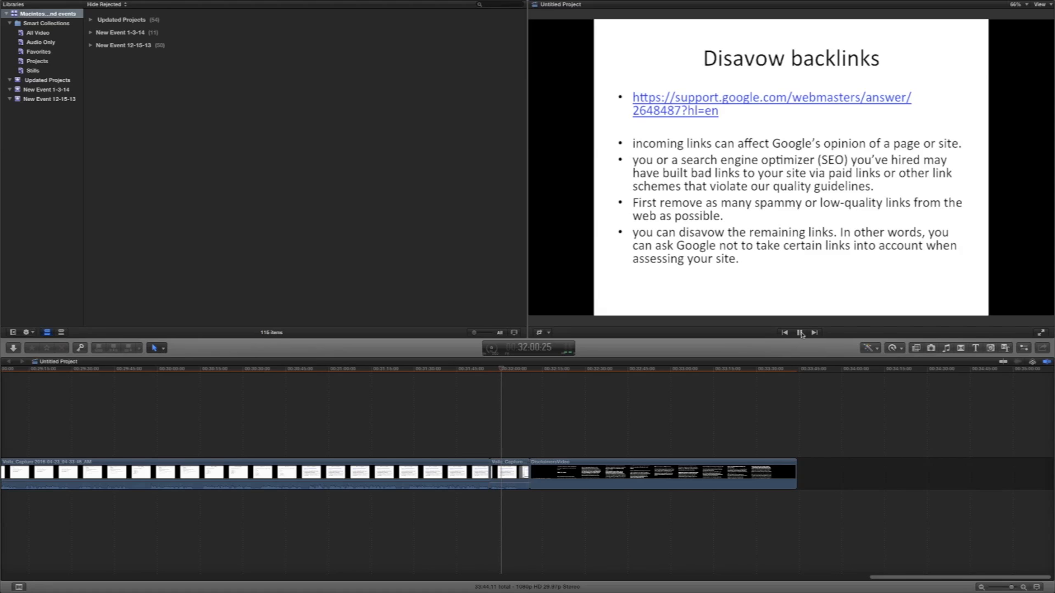
left_click(800, 332)
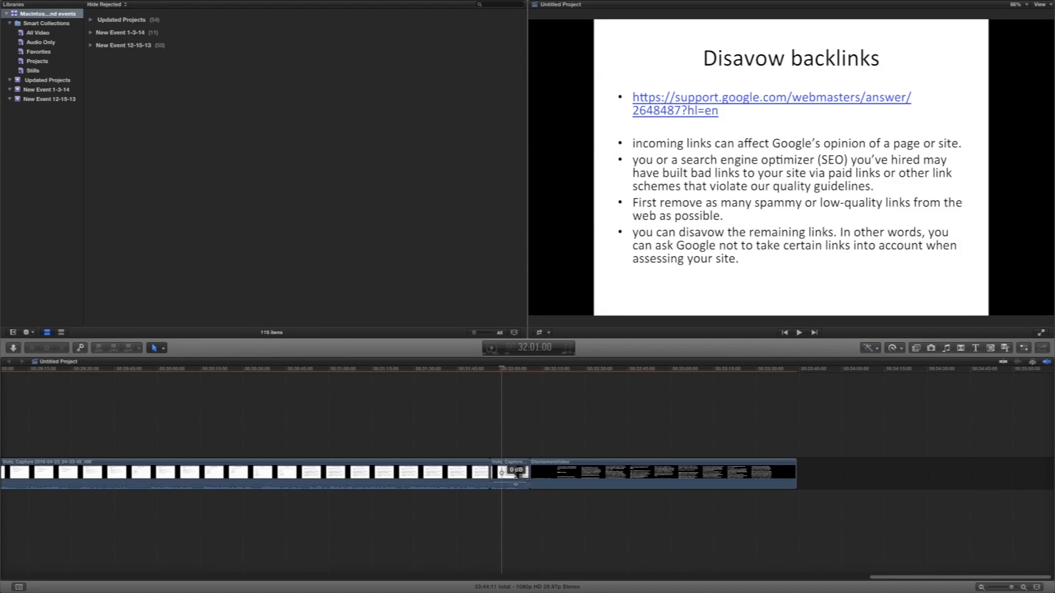
left_click_drag(516, 482, 515, 479)
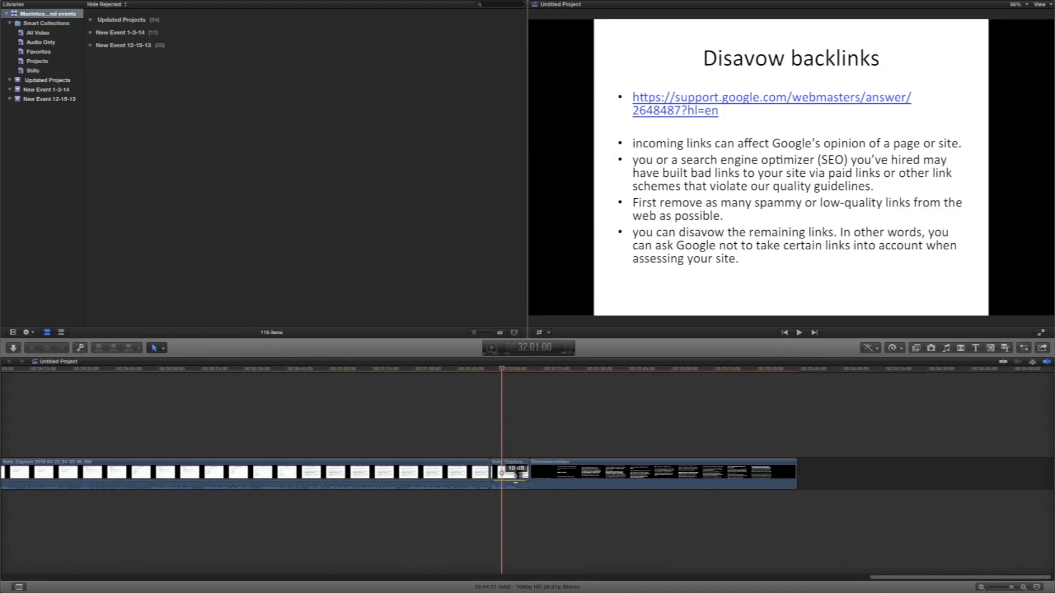
left_click_drag(516, 480, 516, 481)
Play from 31:46:12 across the capture join and into the disclaimer clip to check the edit and volume
left_click_drag(503, 370, 461, 375)
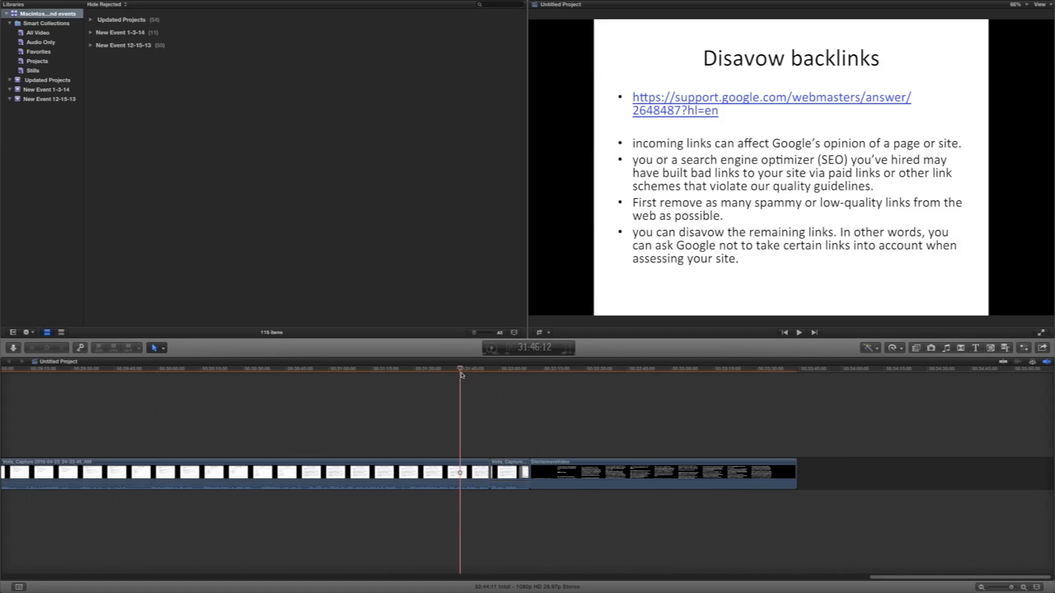
left_click(798, 332)
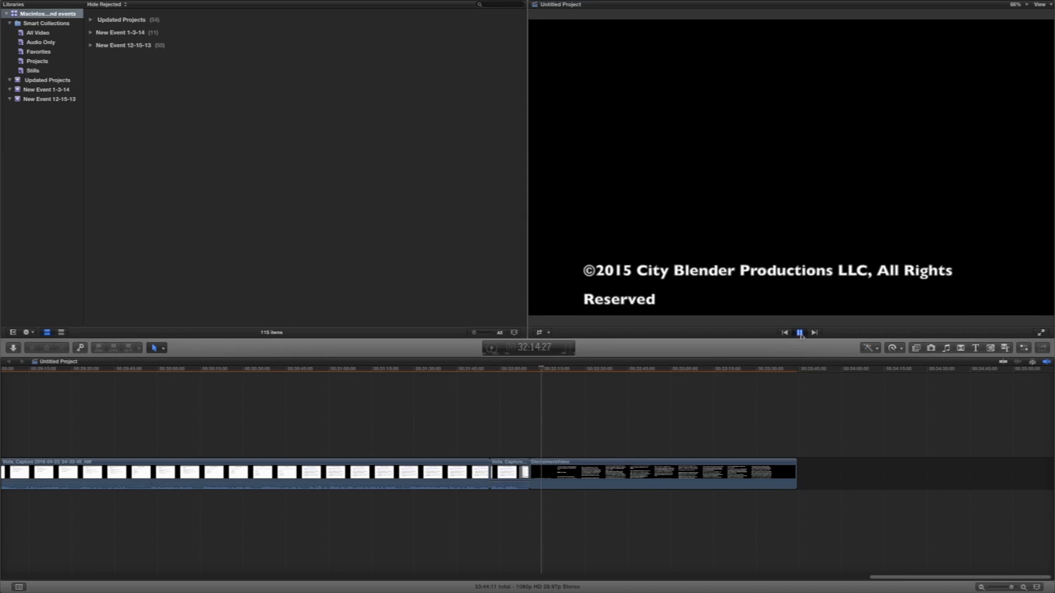
left_click(797, 333)
Open the transitions browser and examine the Blurs, All, Dissolves, Lights, Movements and Objects categories
left_click(962, 350)
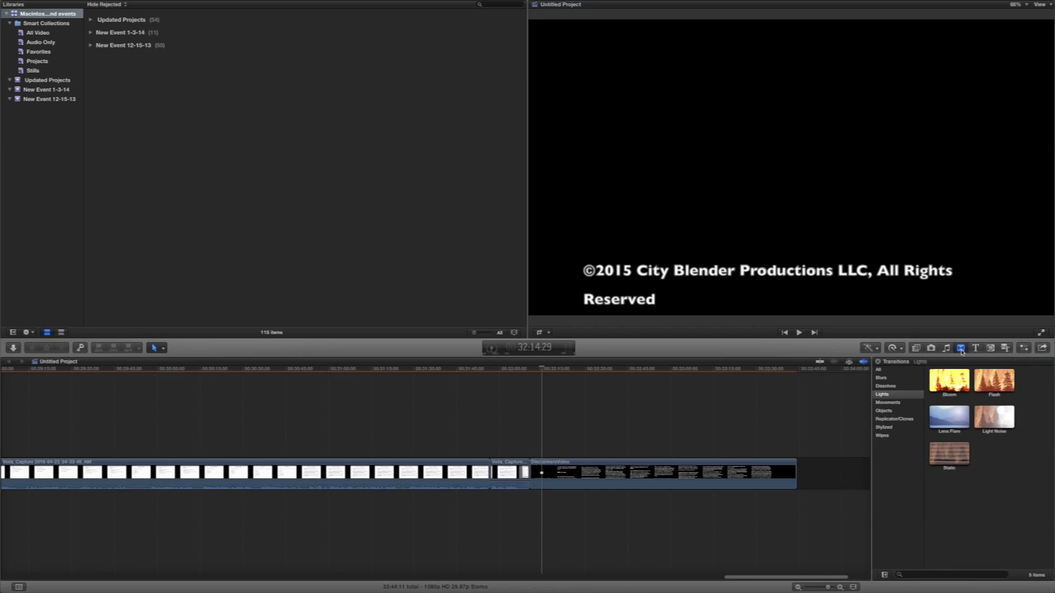
left_click(881, 378)
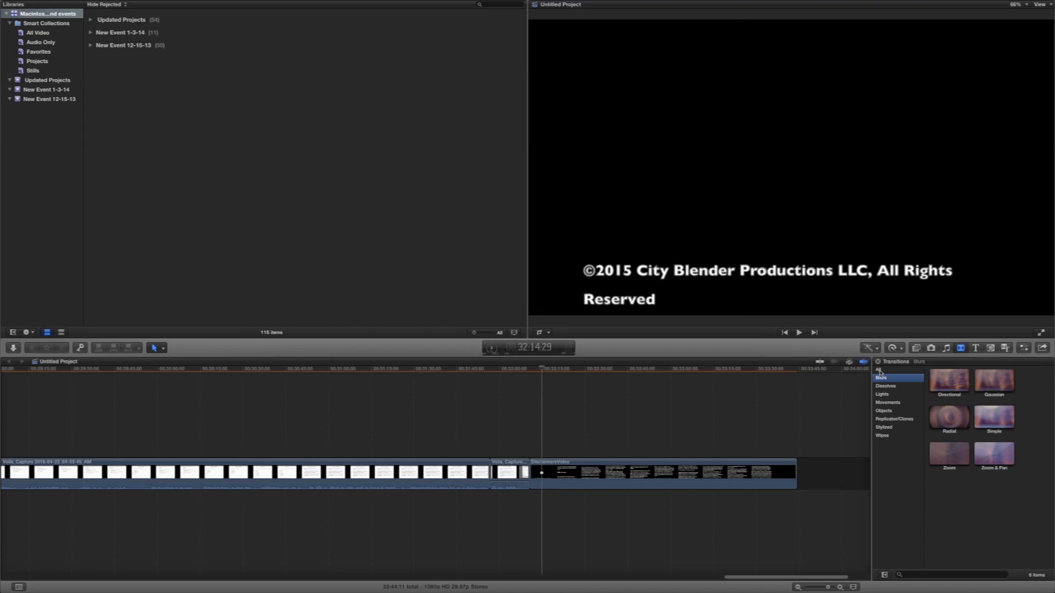
left_click(879, 370)
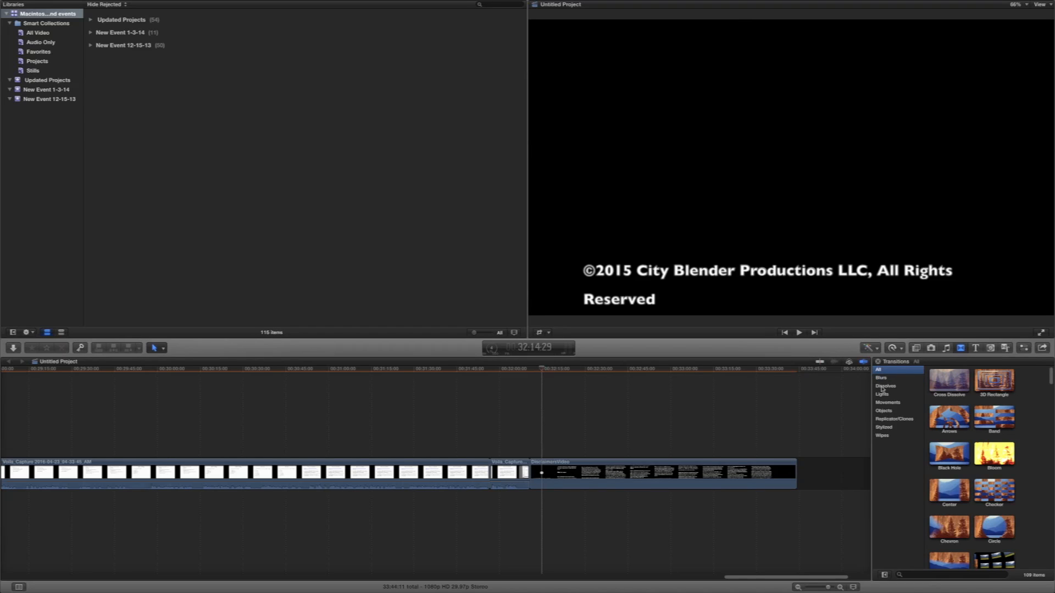
left_click(883, 386)
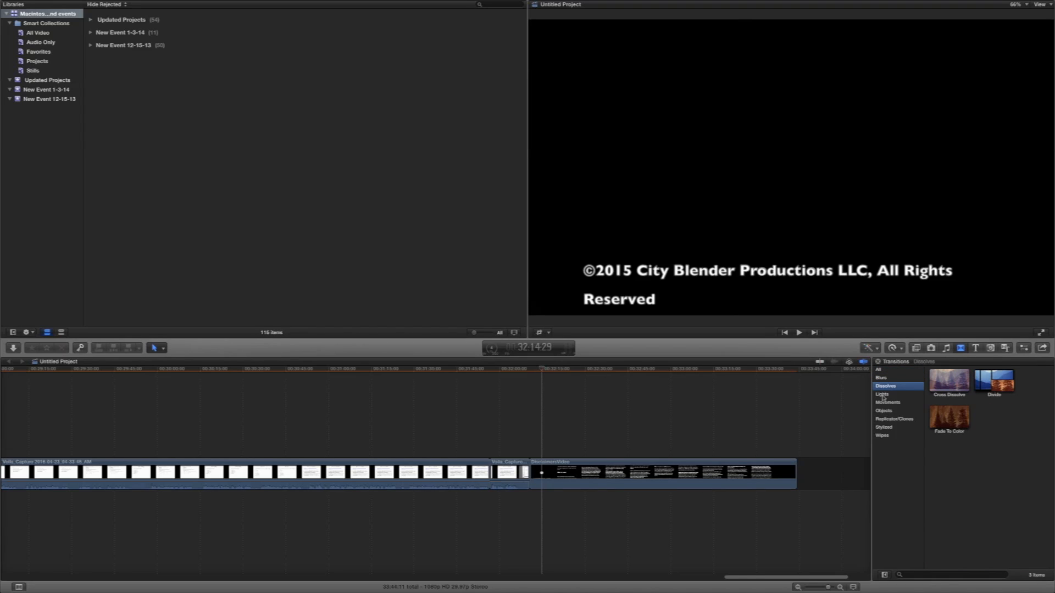
left_click(882, 395)
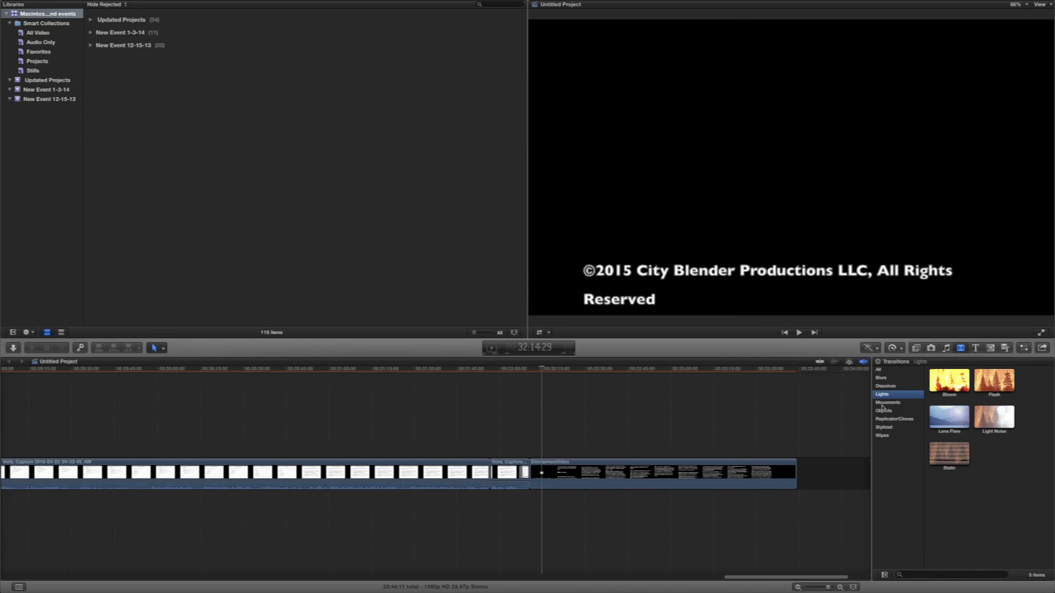
left_click(882, 403)
left_click(882, 412)
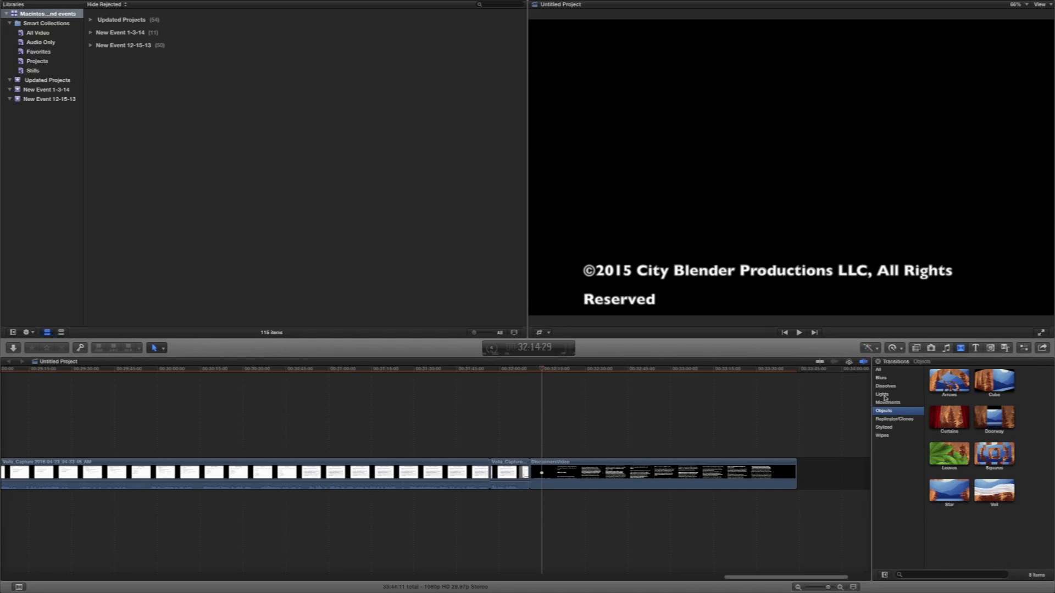
left_click(883, 395)
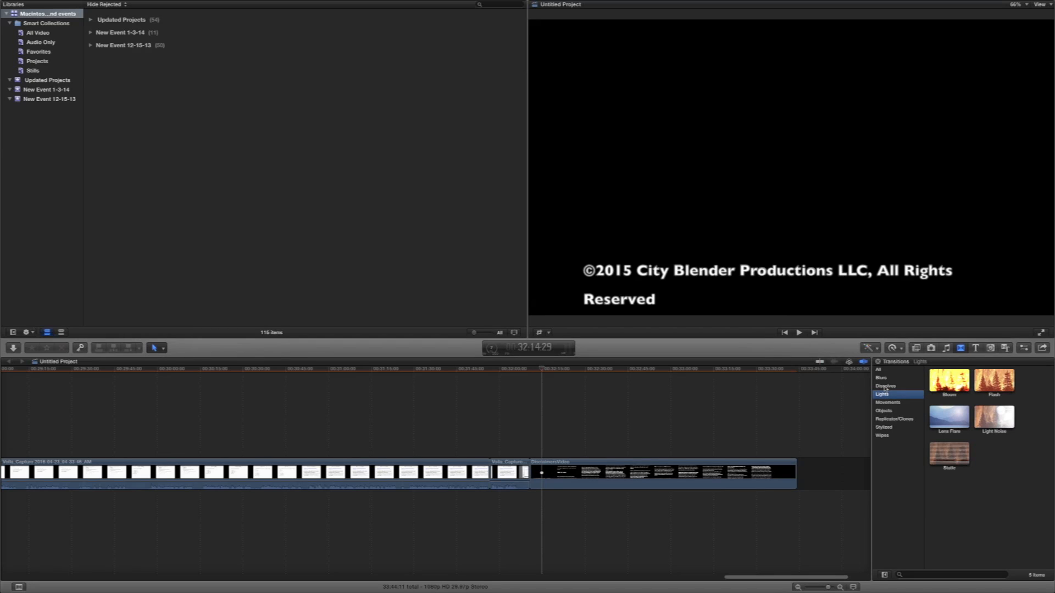
Add the Circle wipe transition between the last capture clip and the disclaimer clip, allowing the media to overlap
left_click(883, 436)
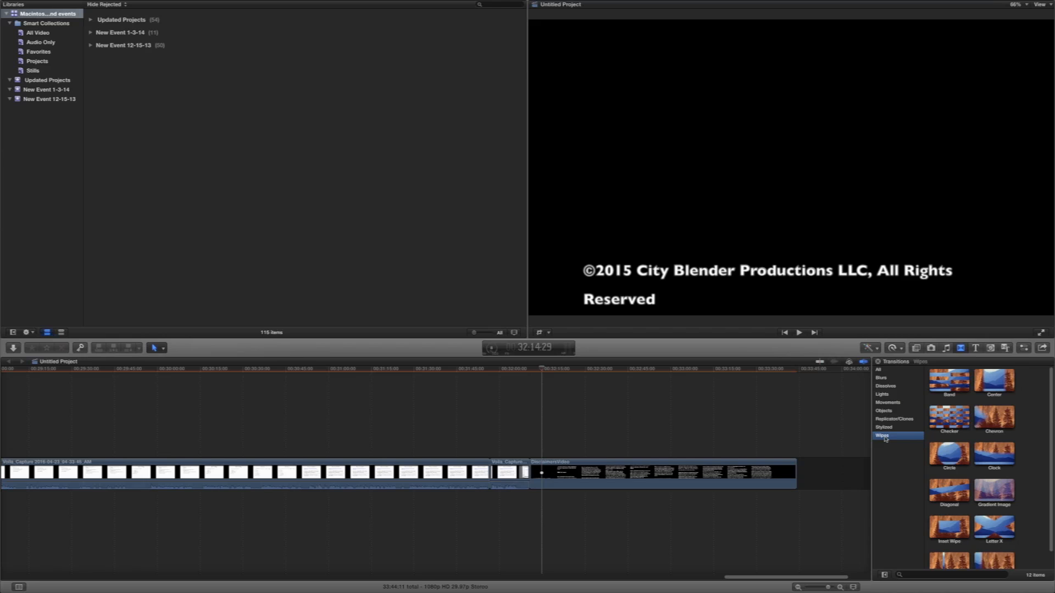
left_click(953, 455)
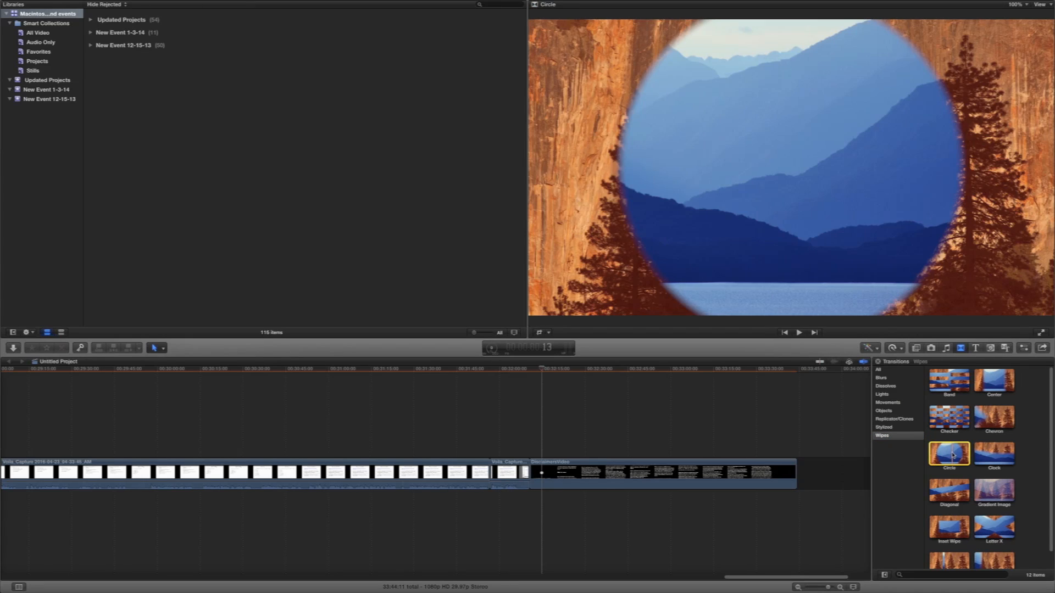
left_click_drag(953, 455, 531, 481)
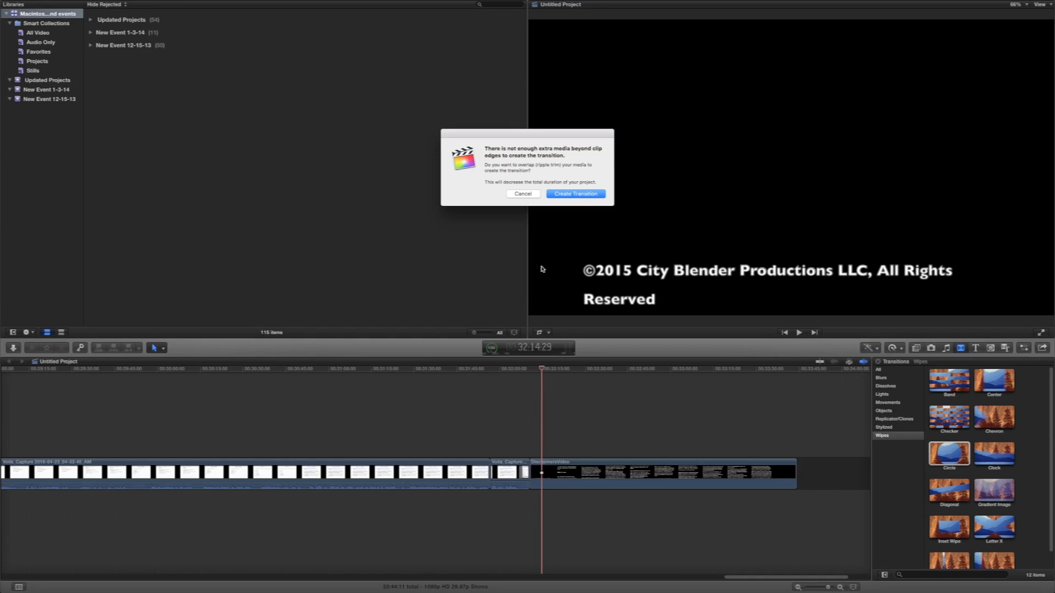
left_click(563, 195)
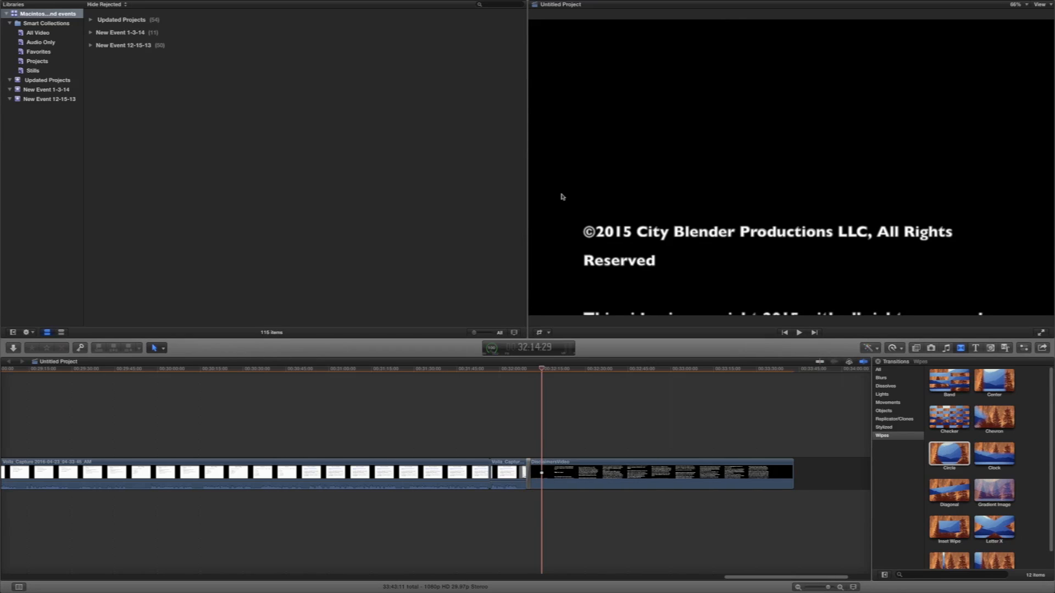
Play from about 32:05 across the Circle wipe into the disclaimer clip to check the transition
left_click_drag(542, 369, 516, 371)
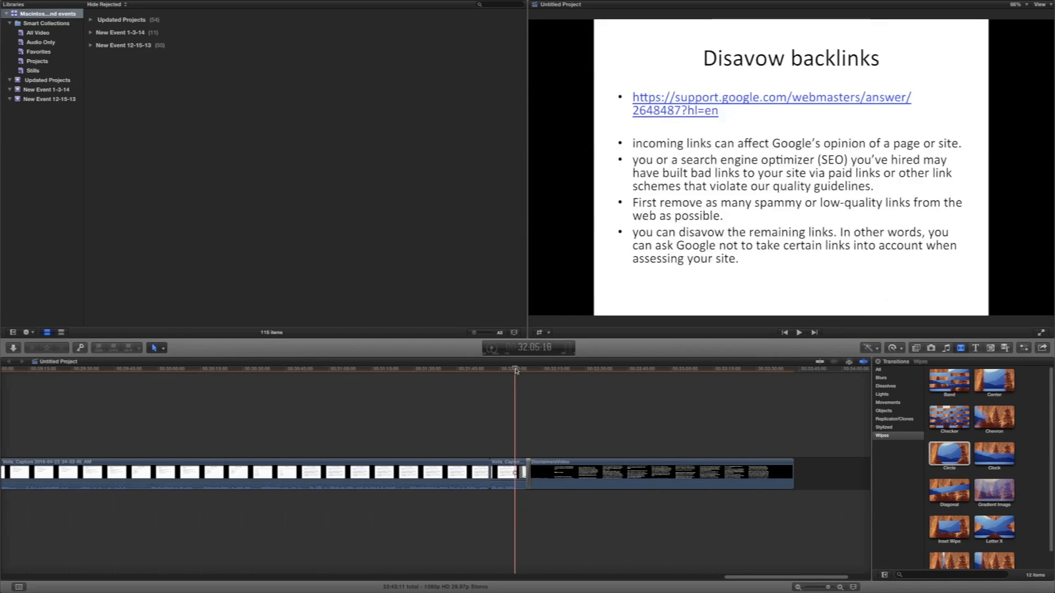
left_click(799, 333)
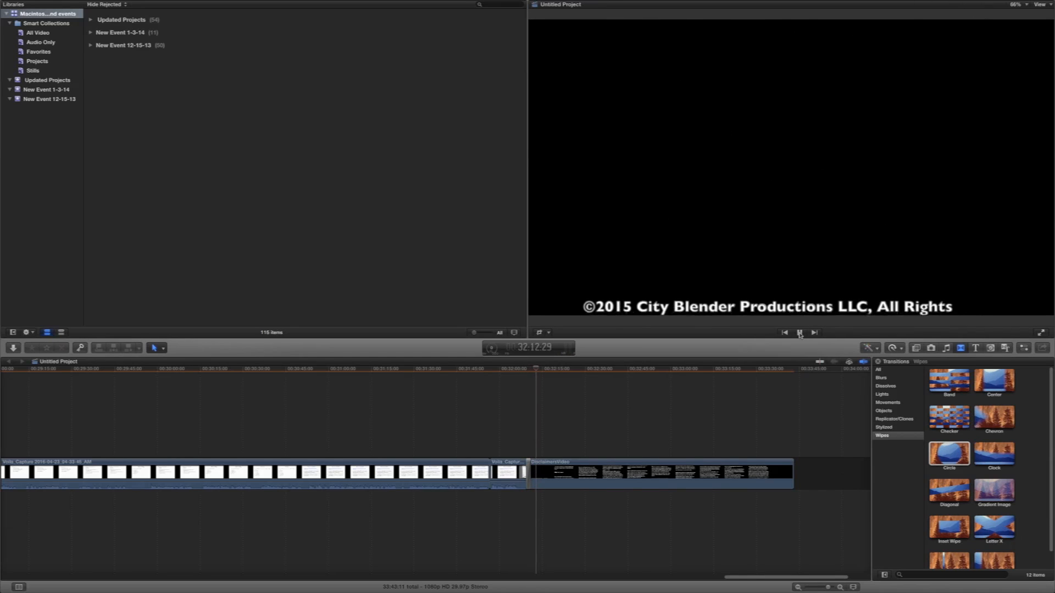
left_click(799, 332)
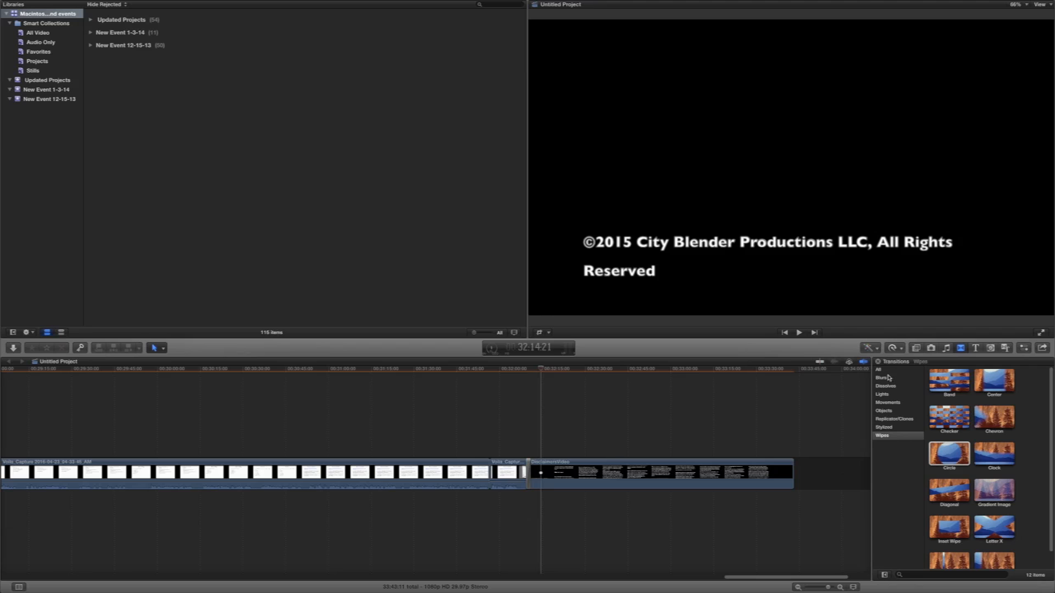
Replace the Circle transition before the disclaimer clip with Lens Flare from the Lights category, and play across it to check the result
left_click(529, 482)
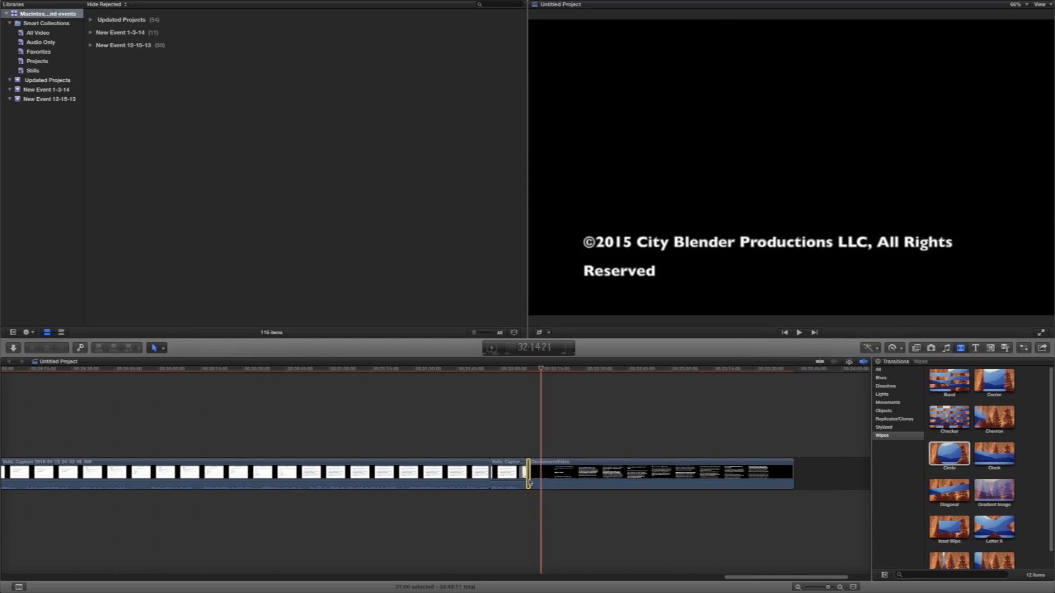
key("Delete")
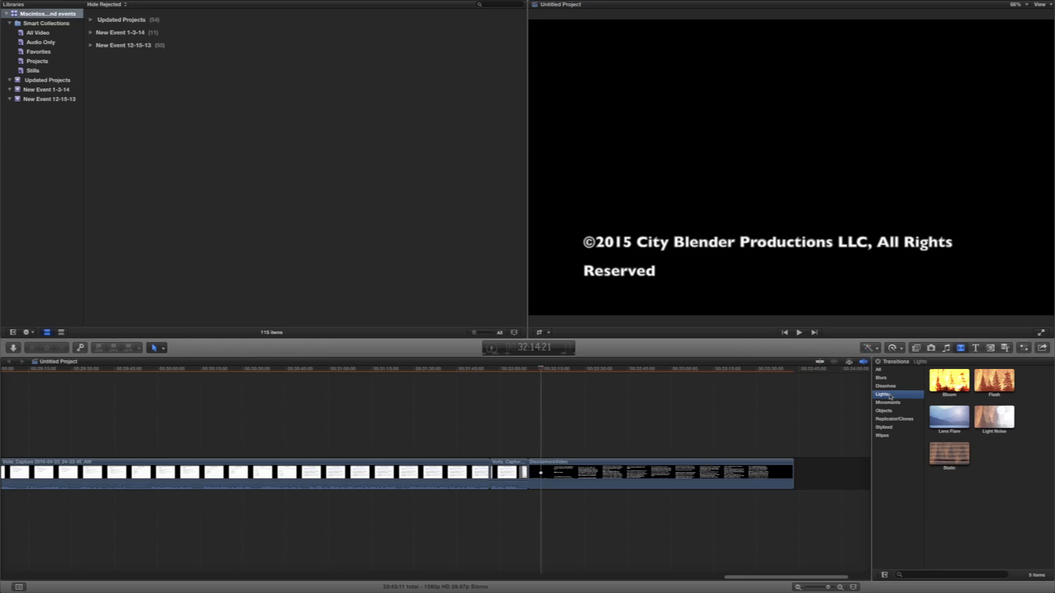
left_click(953, 391)
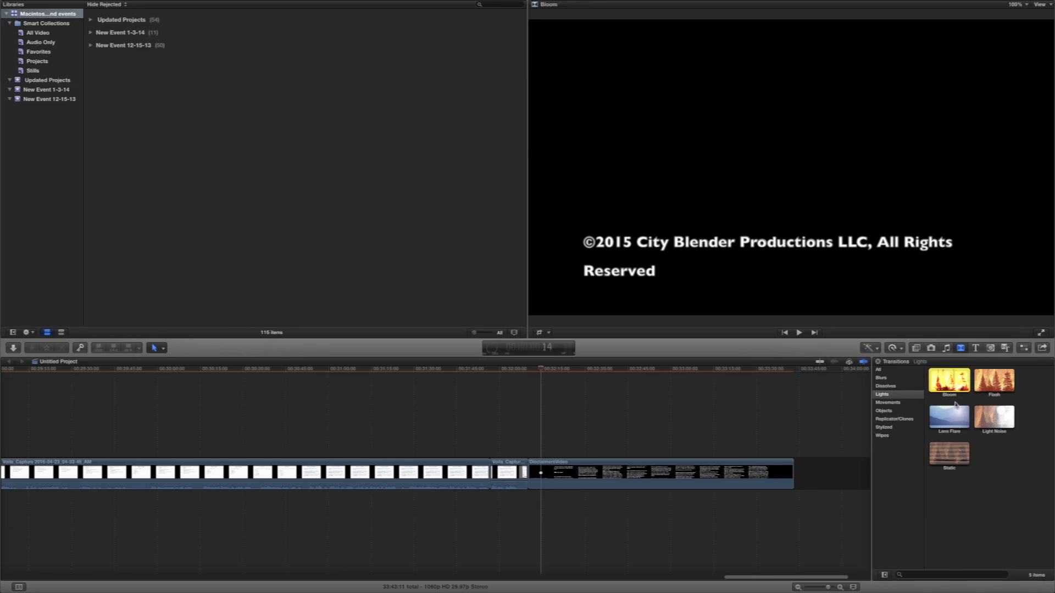
left_click(946, 419)
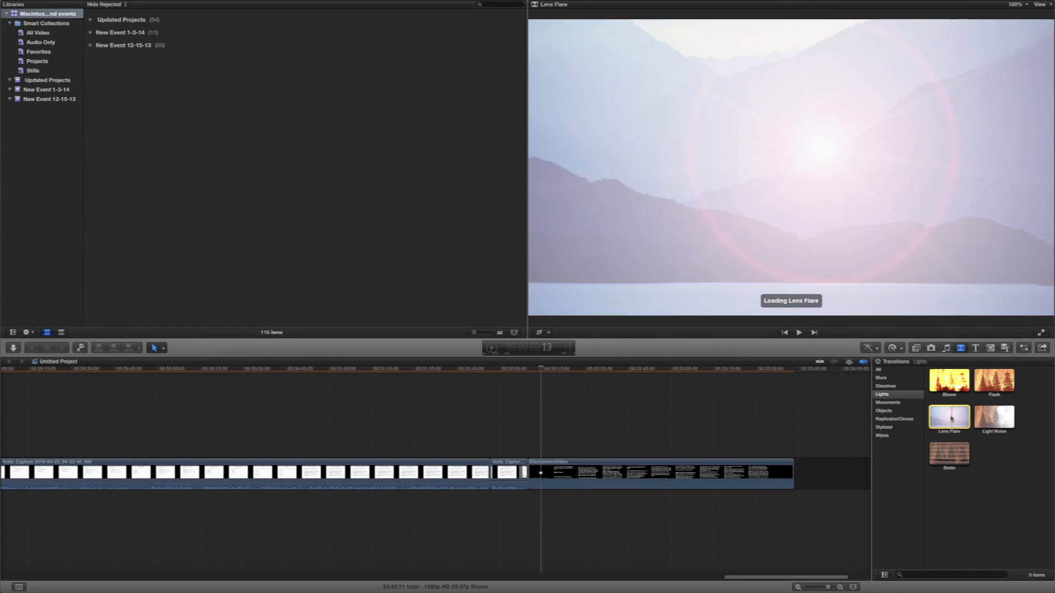
left_click(946, 388)
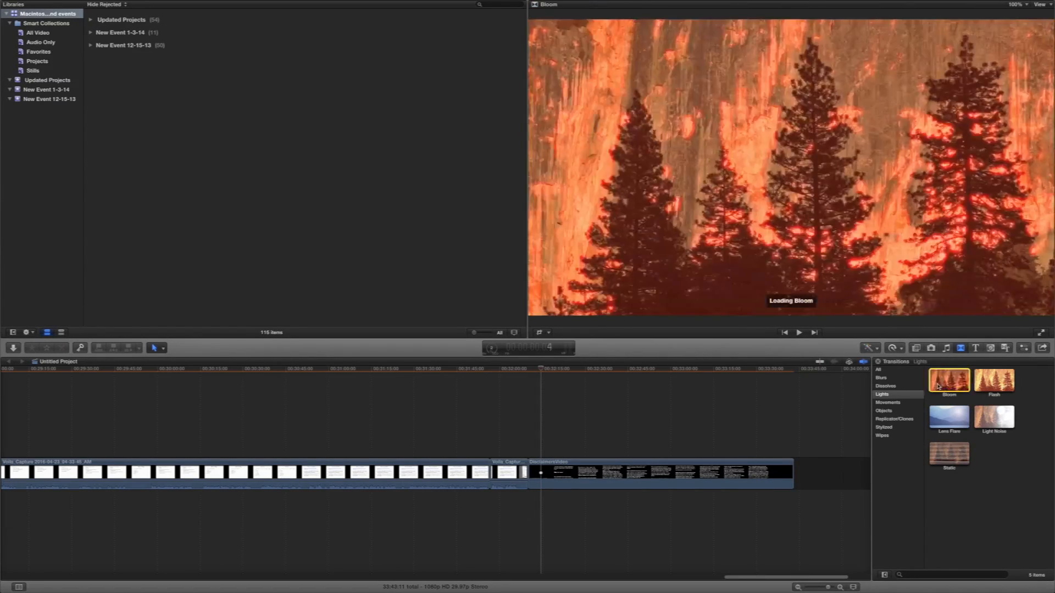
left_click(930, 424)
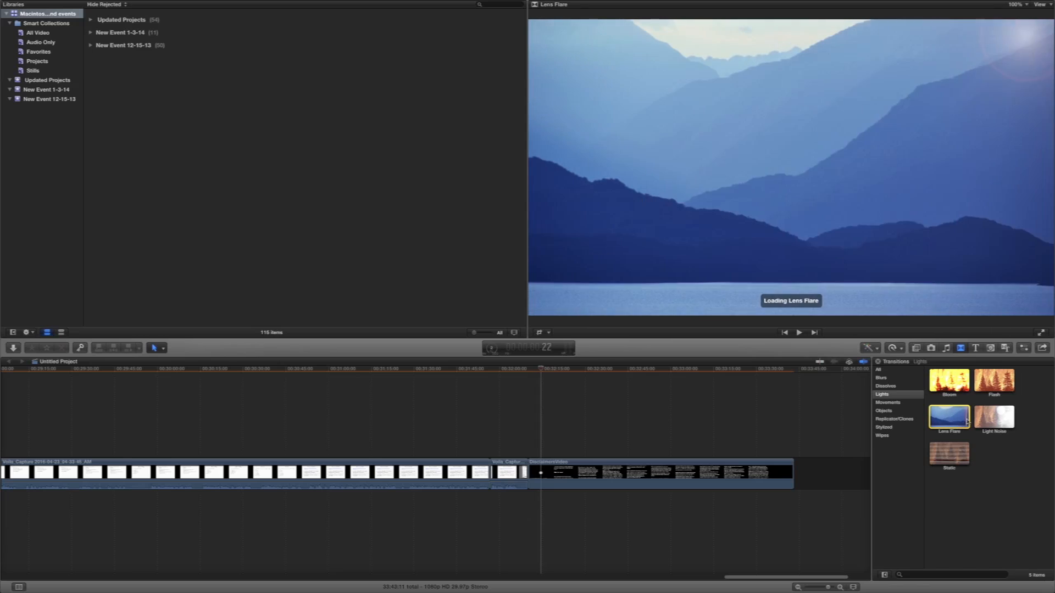
mouse_move(957, 420)
left_mouse_down()
mouse_move(572, 437)
mouse_move(531, 477)
left_mouse_up()
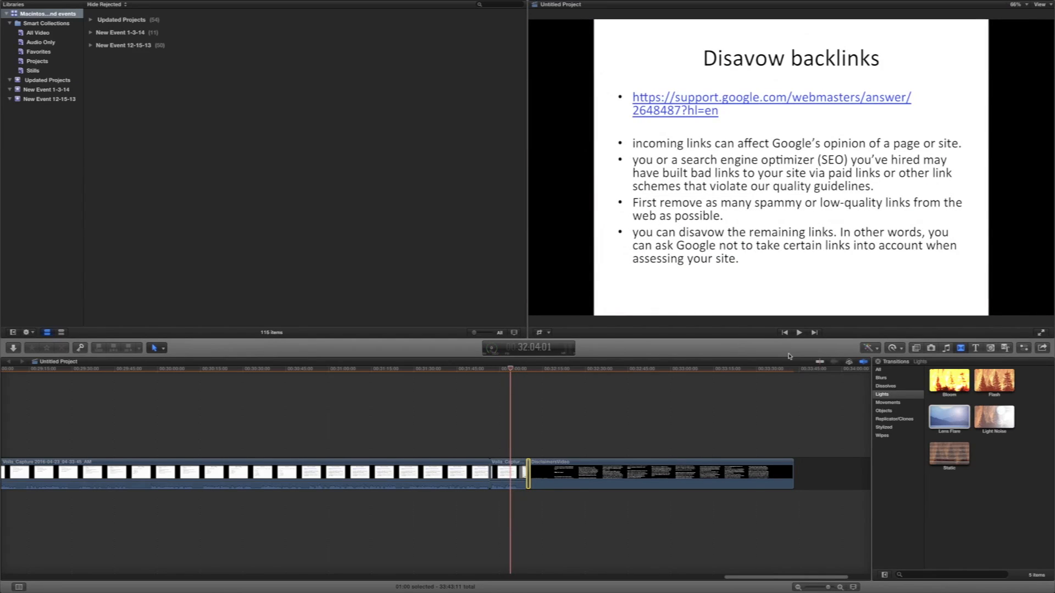
left_click(799, 334)
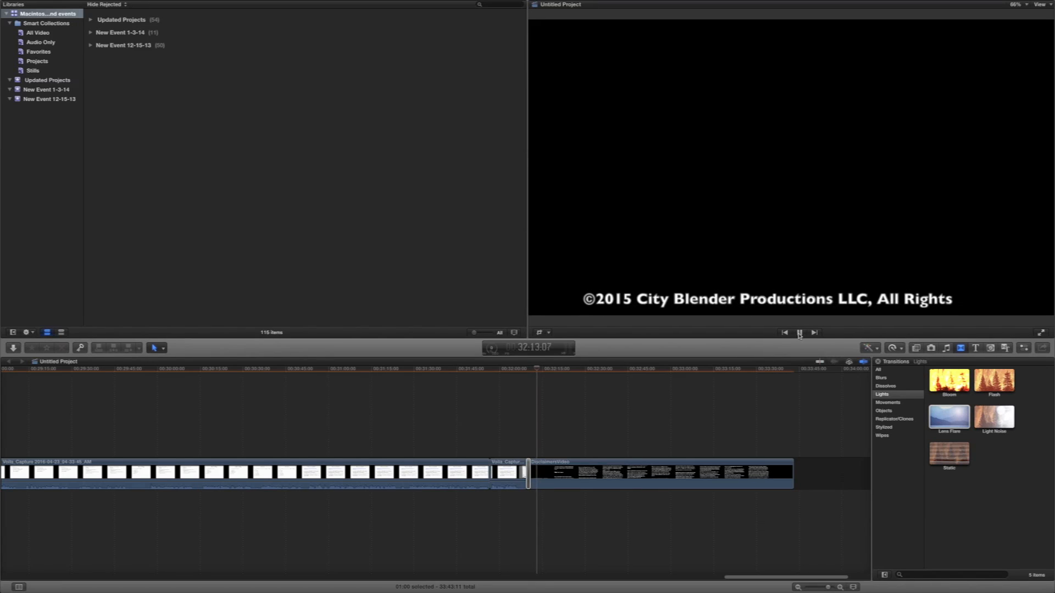
left_click(799, 333)
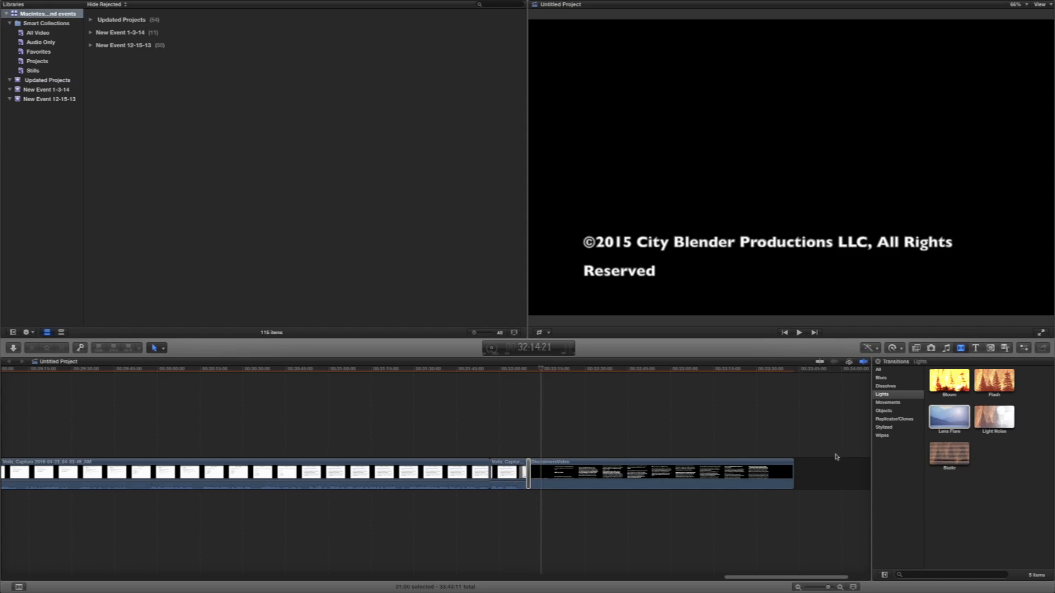
Preview the Atmosphere and Basic 3D titles, and append the Atmosphere title after the disclaimer clip, accepting the 3D titles notice
left_click(810, 479)
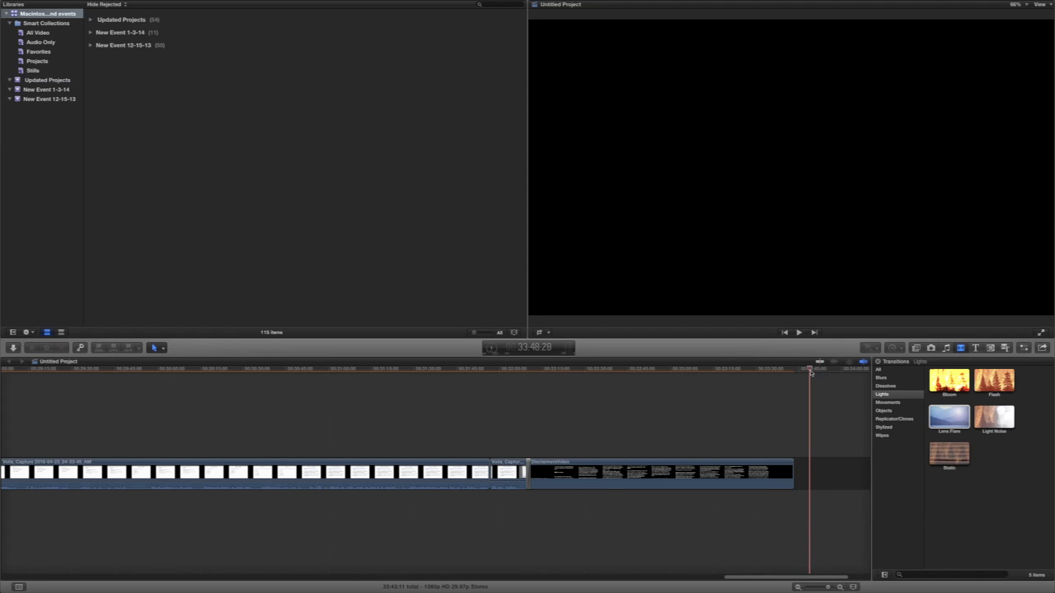
left_click(976, 348)
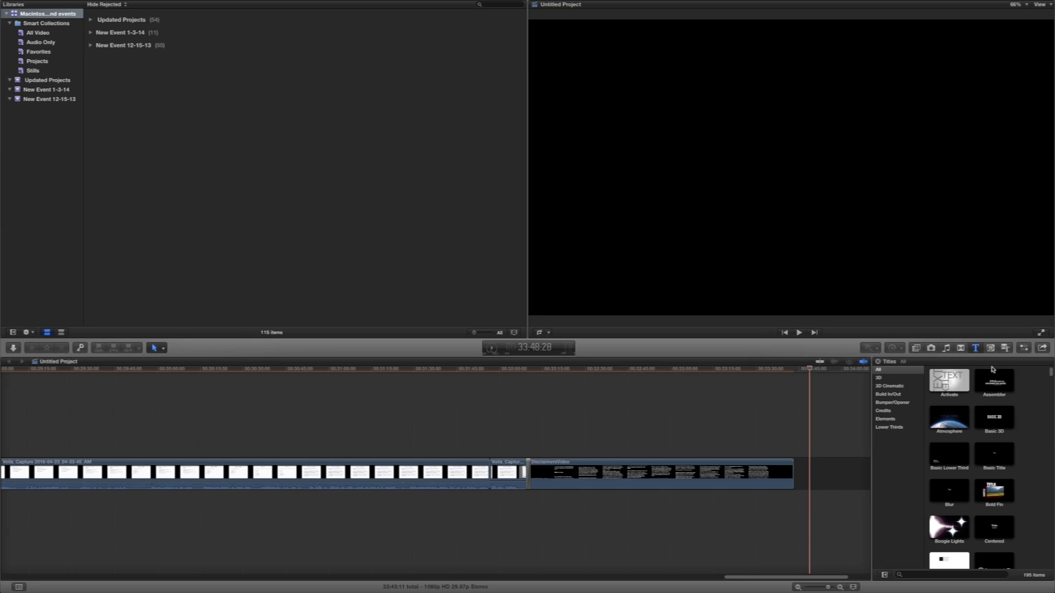
left_click(995, 383)
left_click(955, 421)
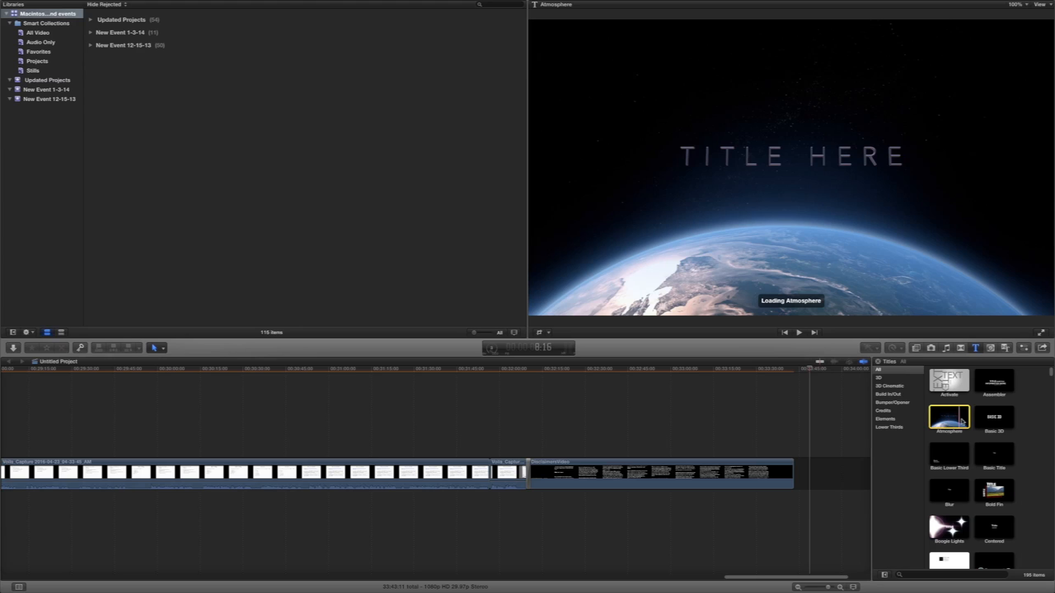
left_click(991, 420)
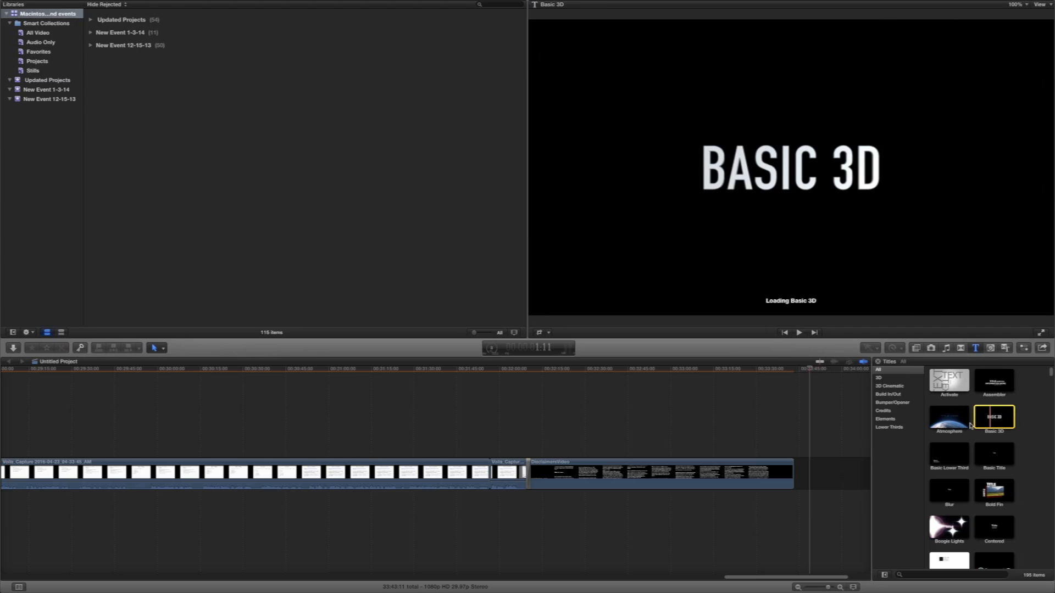
left_click(948, 421)
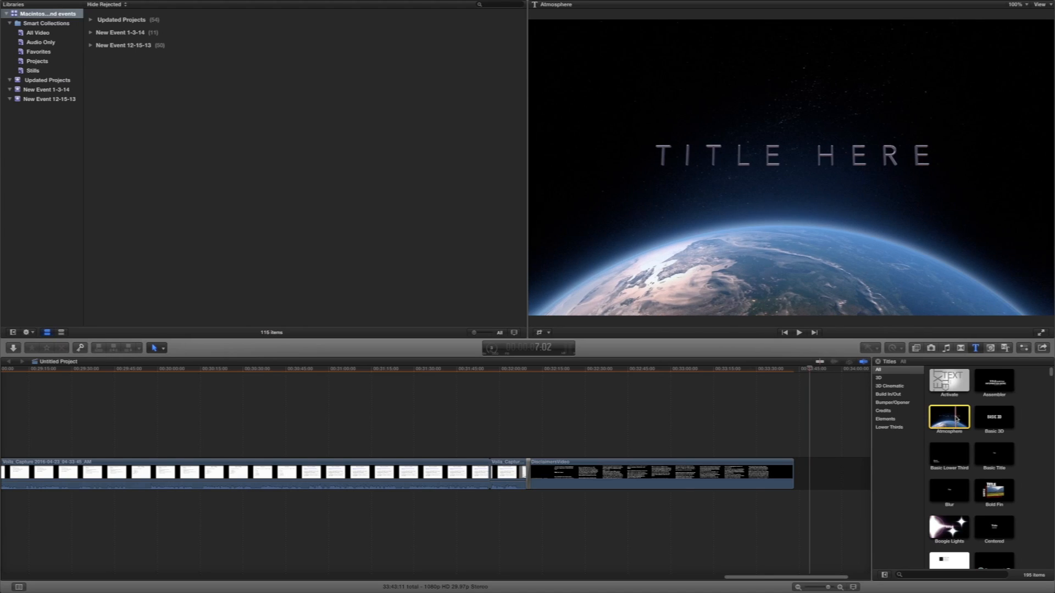
left_click_drag(957, 420, 817, 471)
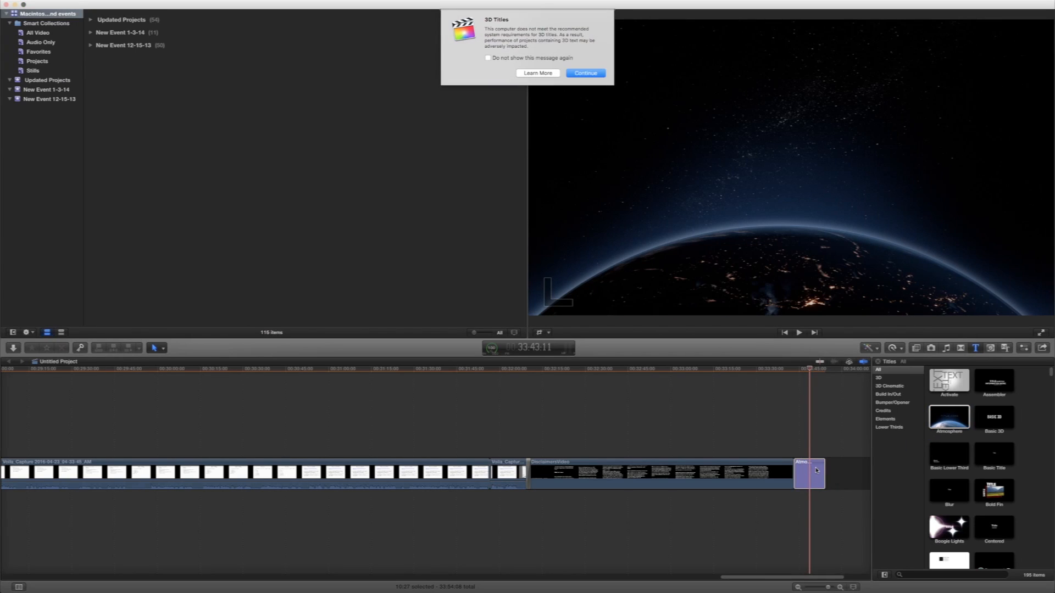
left_click(585, 73)
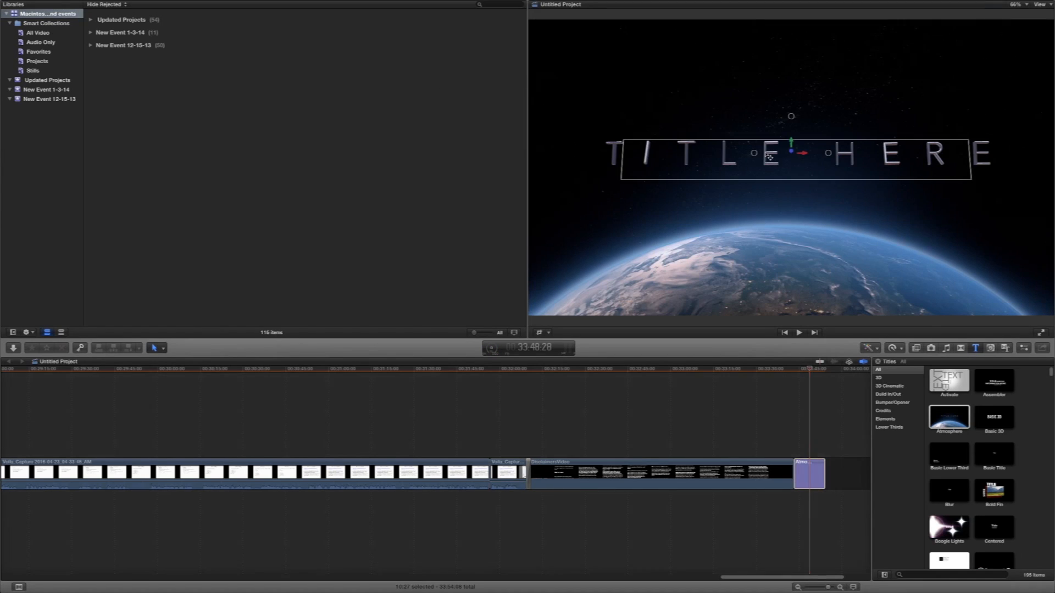
Replace the word TITLE with OWERLY.COM in the Atmosphere title text
double_click(769, 158)
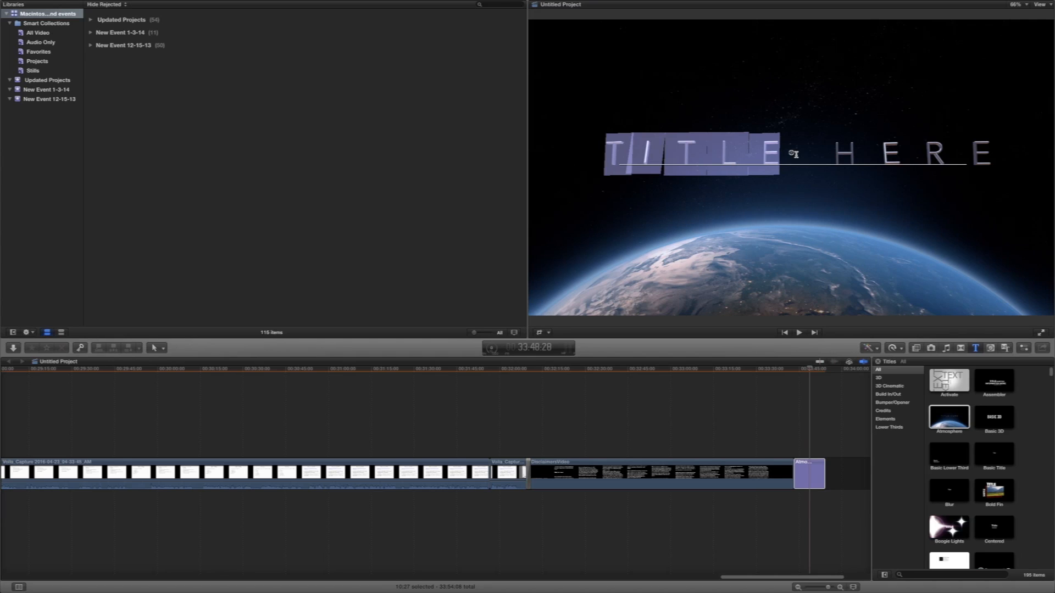
type("O")
type("WERLY.")
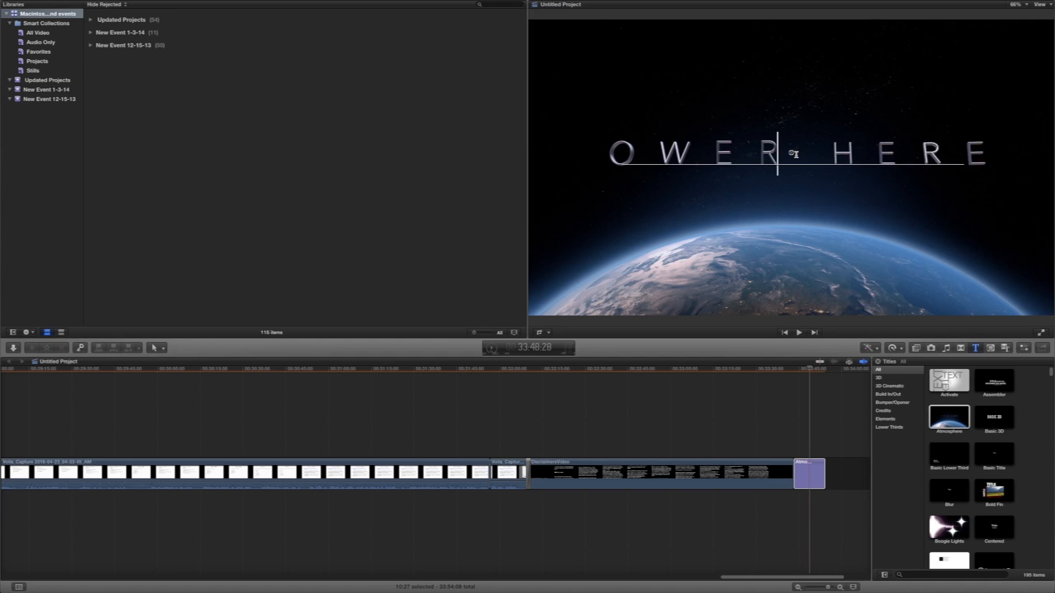
type("COM")
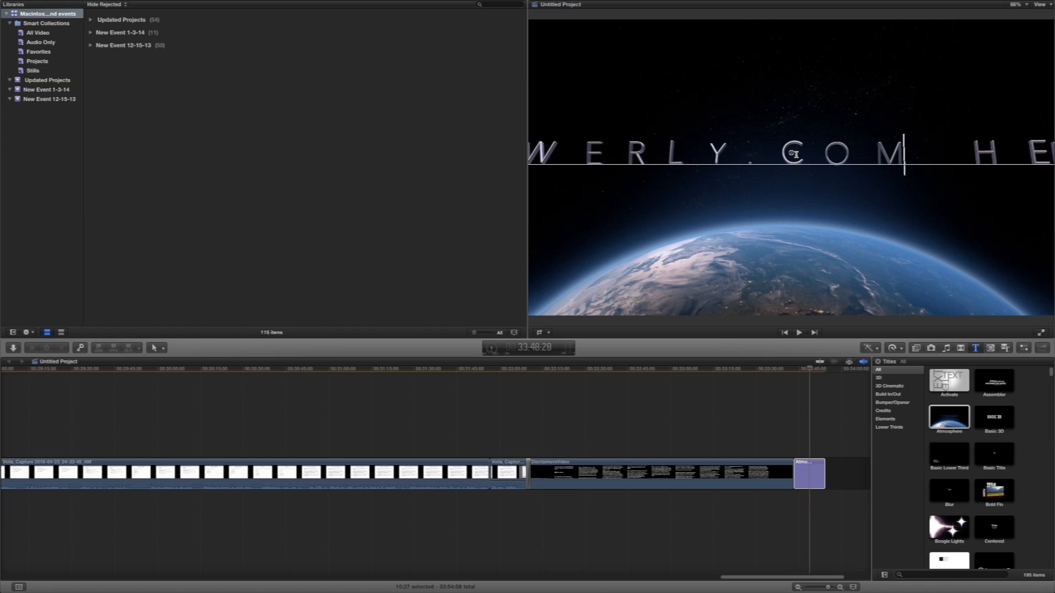
key("Escape")
key("Delete")
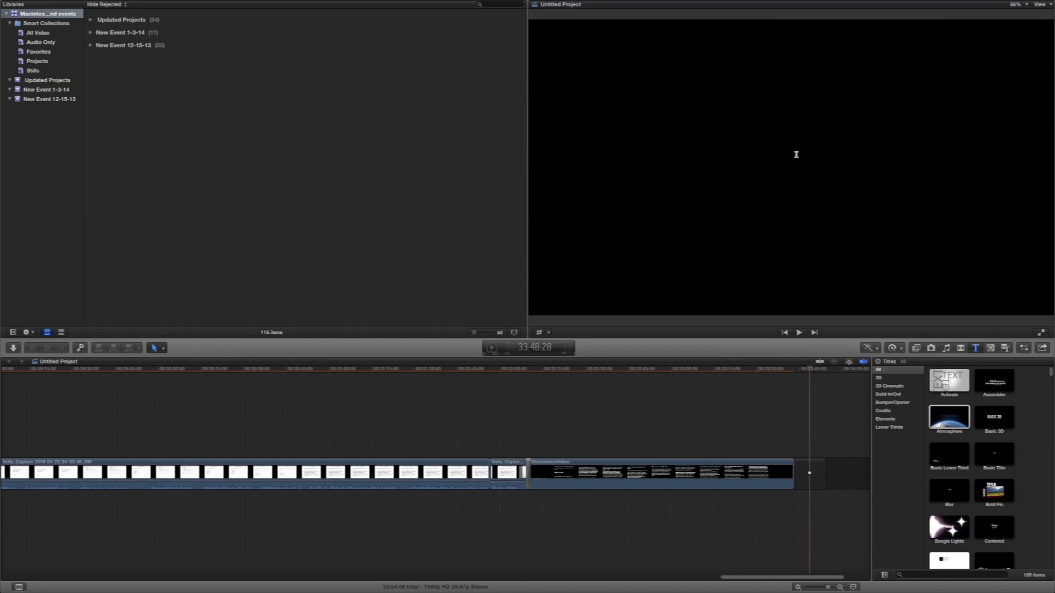
key("super+z")
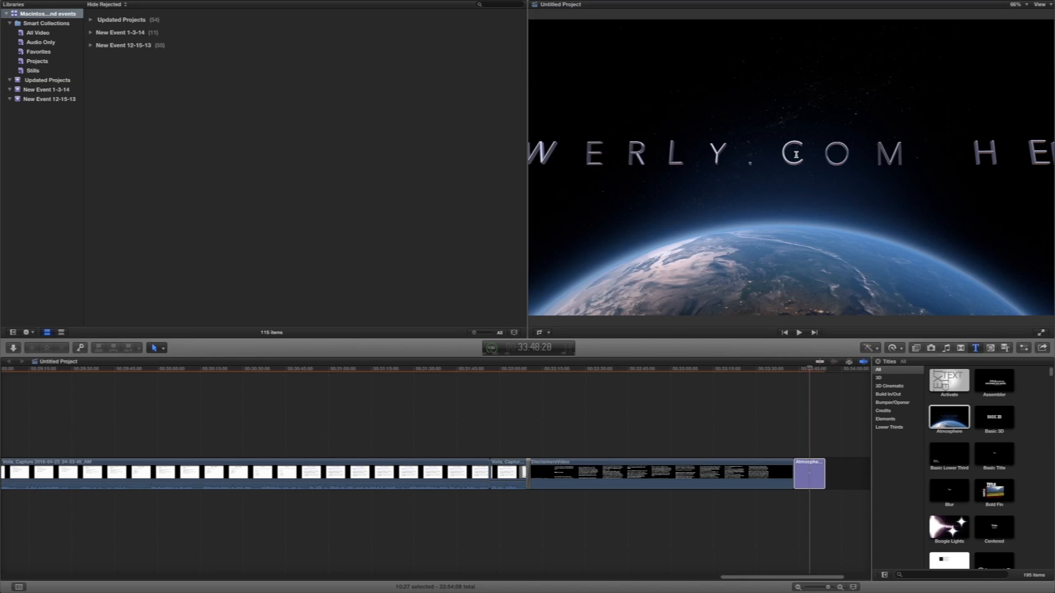
Reopen the Atmosphere title text for editing and remove the characters ".CO" after OWERLY
left_click(795, 155)
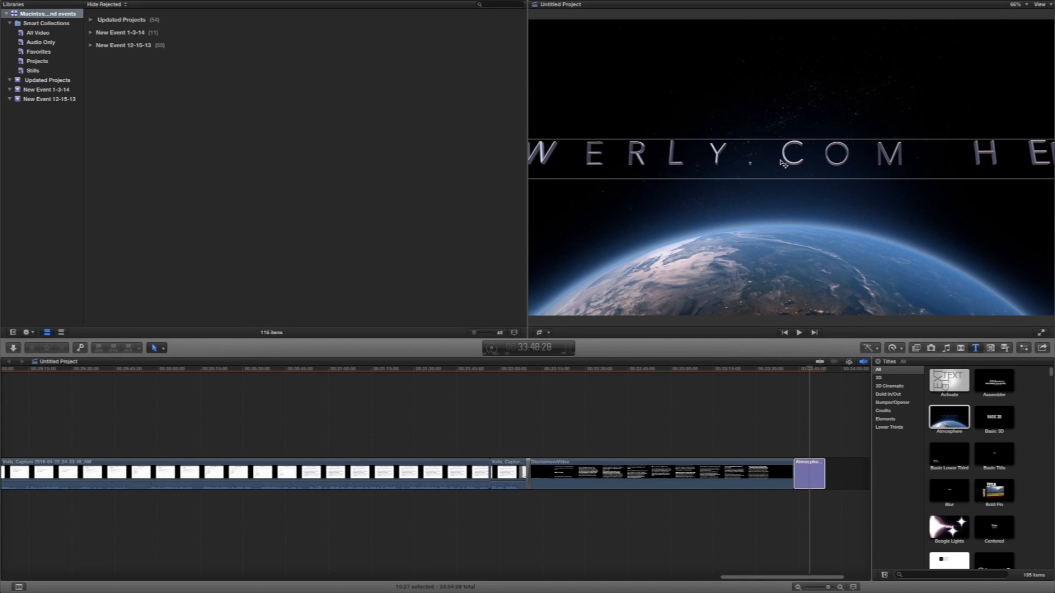
left_click(796, 162)
double_click(861, 164)
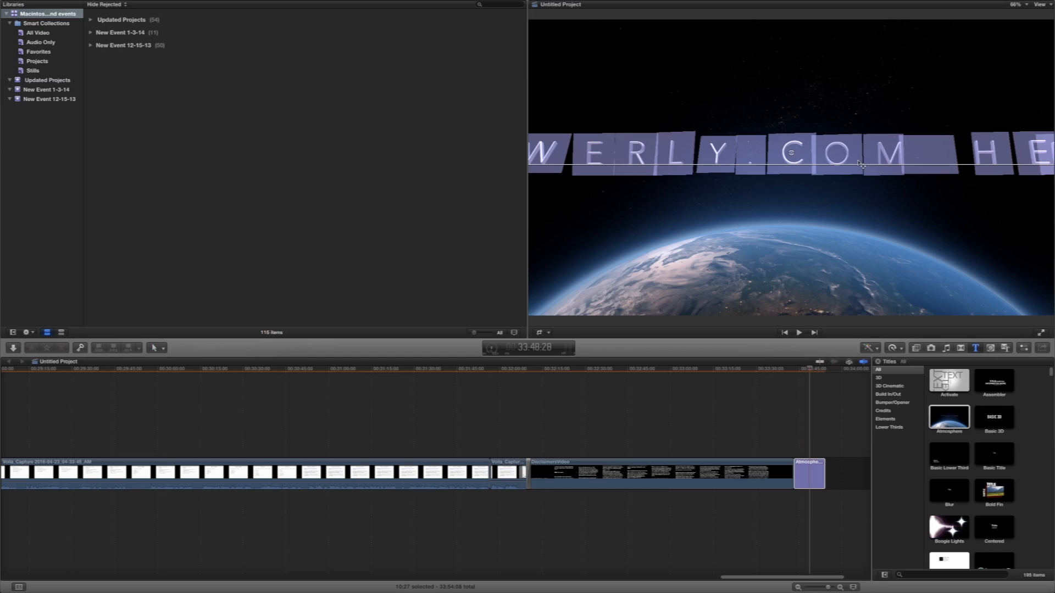
left_click(877, 163)
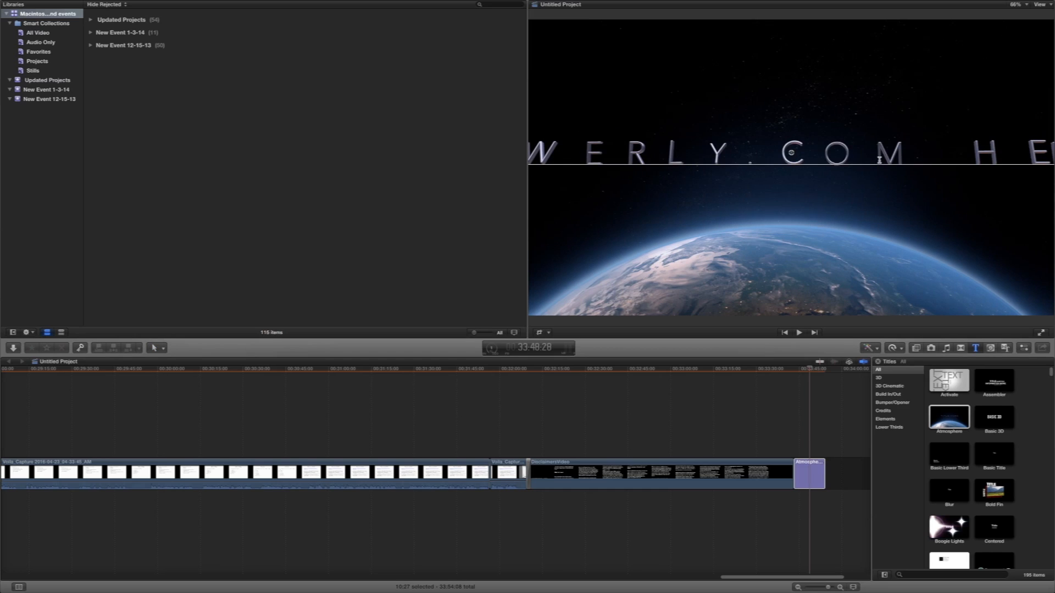
key("BackSpace")
key("BackSpace")
key("BackSpace")
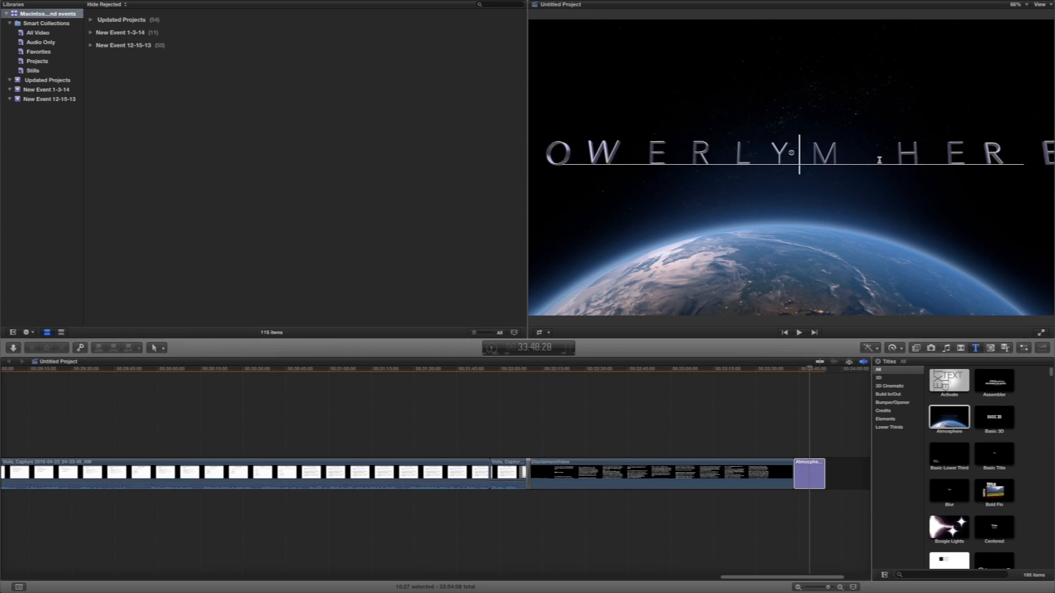
Undo the accidental deletion of the title clip and remove the leftover M after OWERLY
key("Delete")
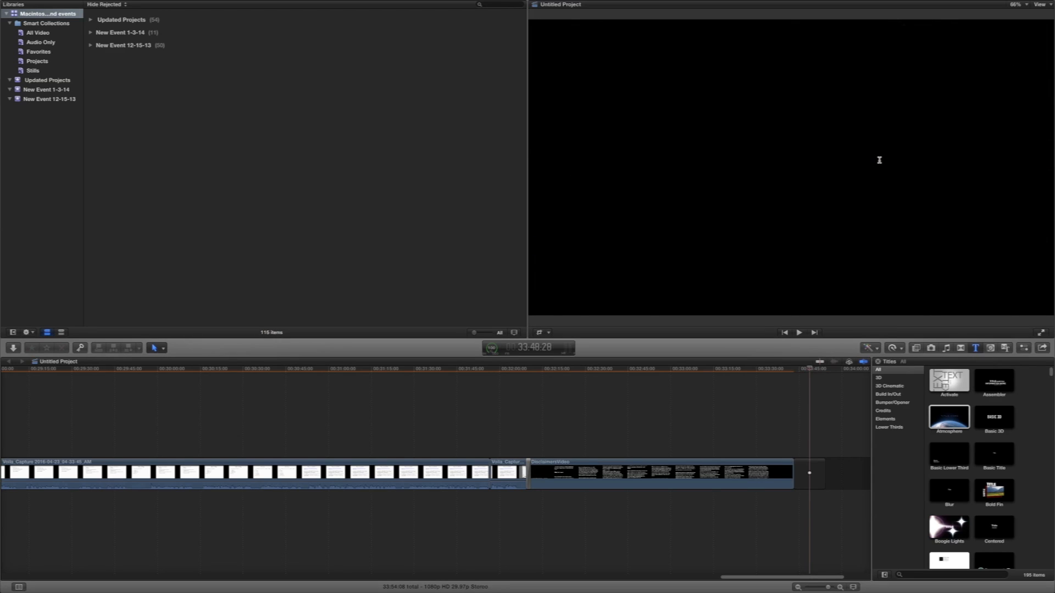
key("super+z")
double_click(879, 160)
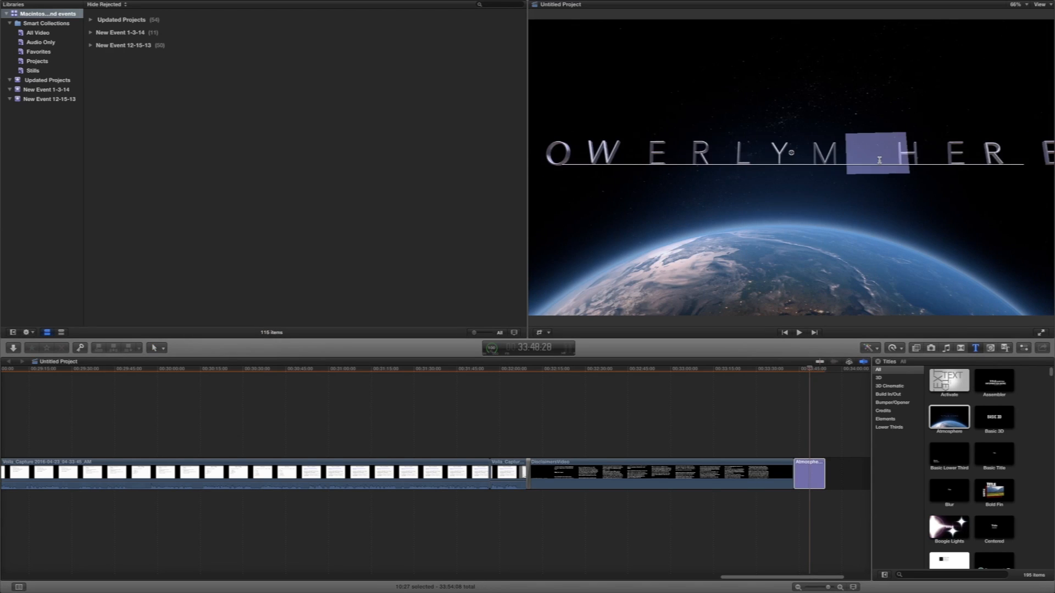
left_click(848, 155)
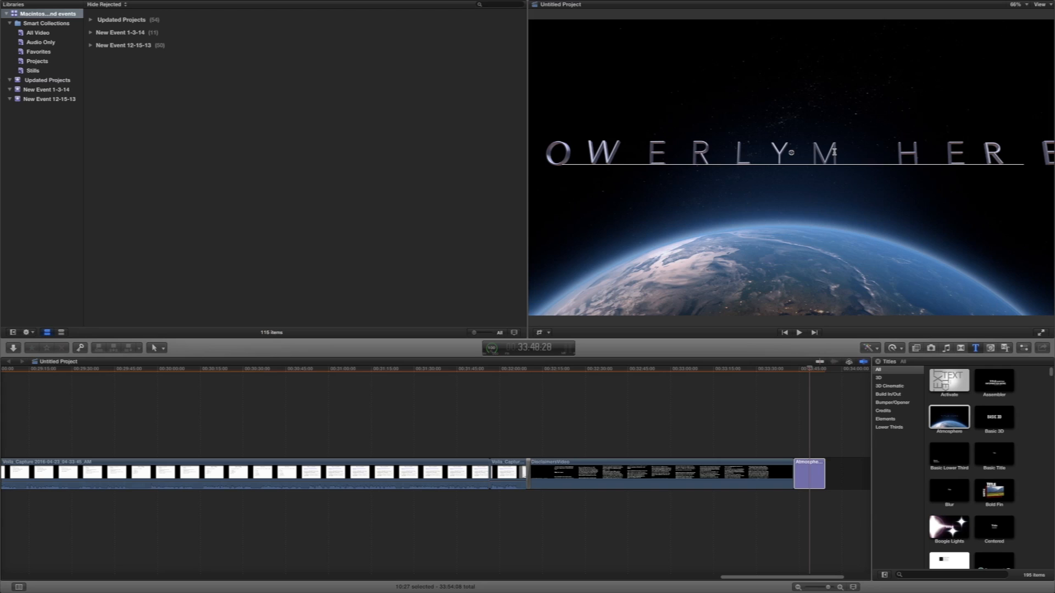
key("BackSpace")
Remove the word HERE so the title reads only OWERLY, and finish the text editing
left_click(995, 153)
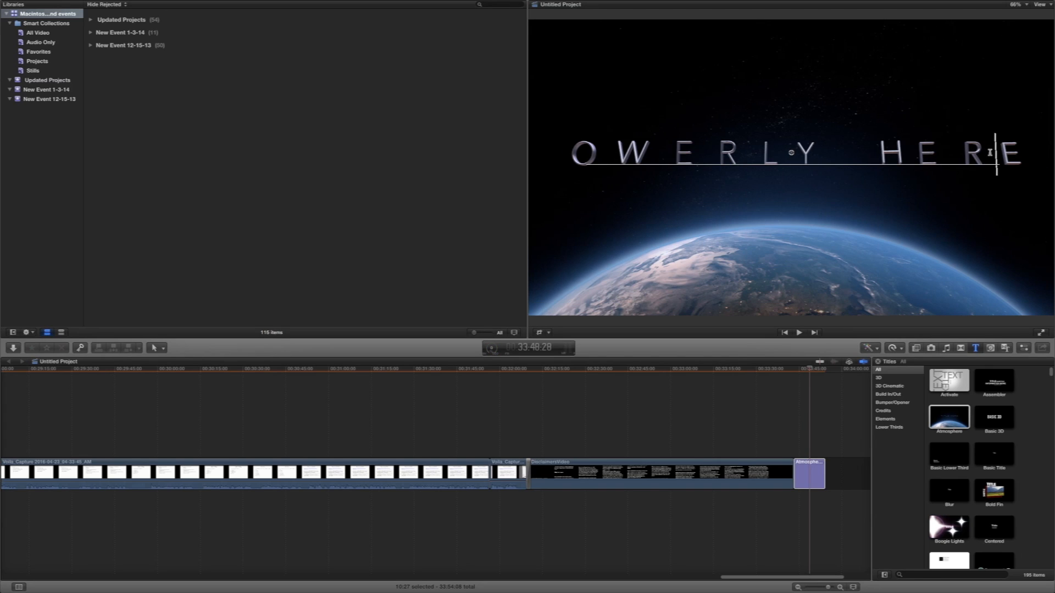
key("BackSpace")
key("BackSpace")
key("BackSpace")
key("BackSpace")
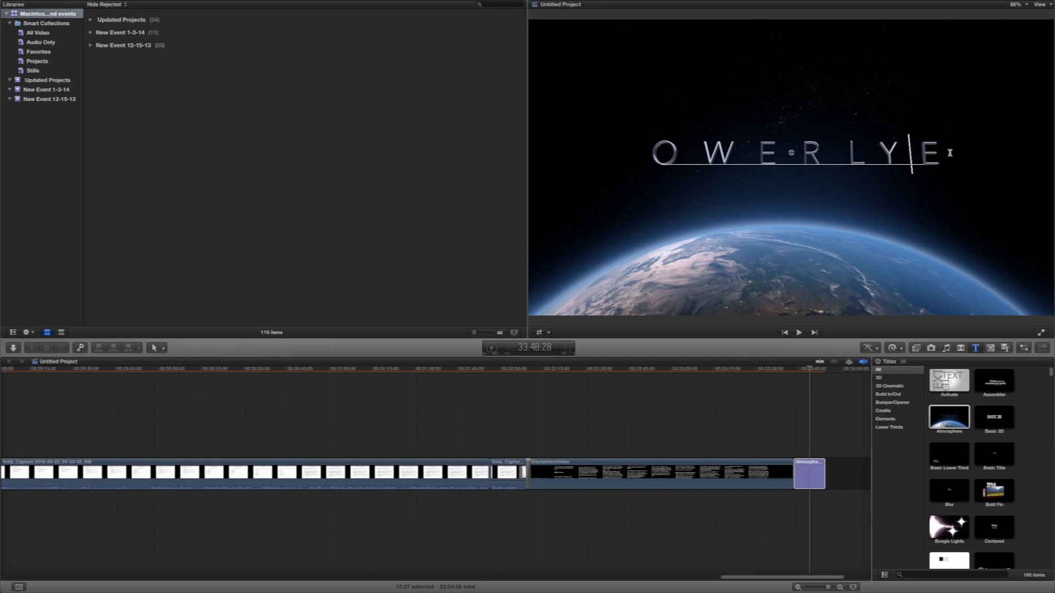
key("BackSpace")
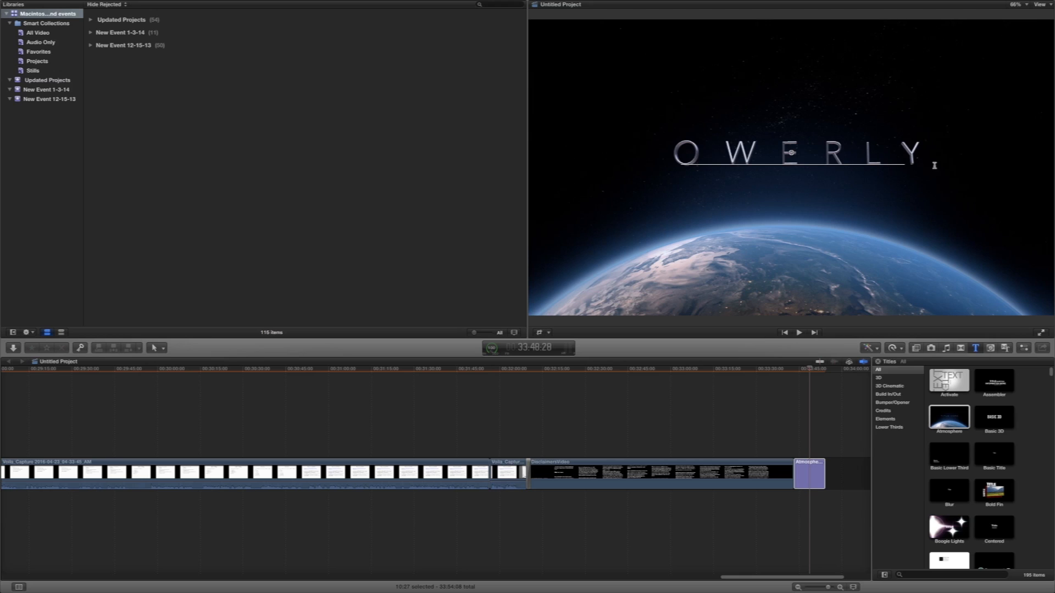
left_click(825, 437)
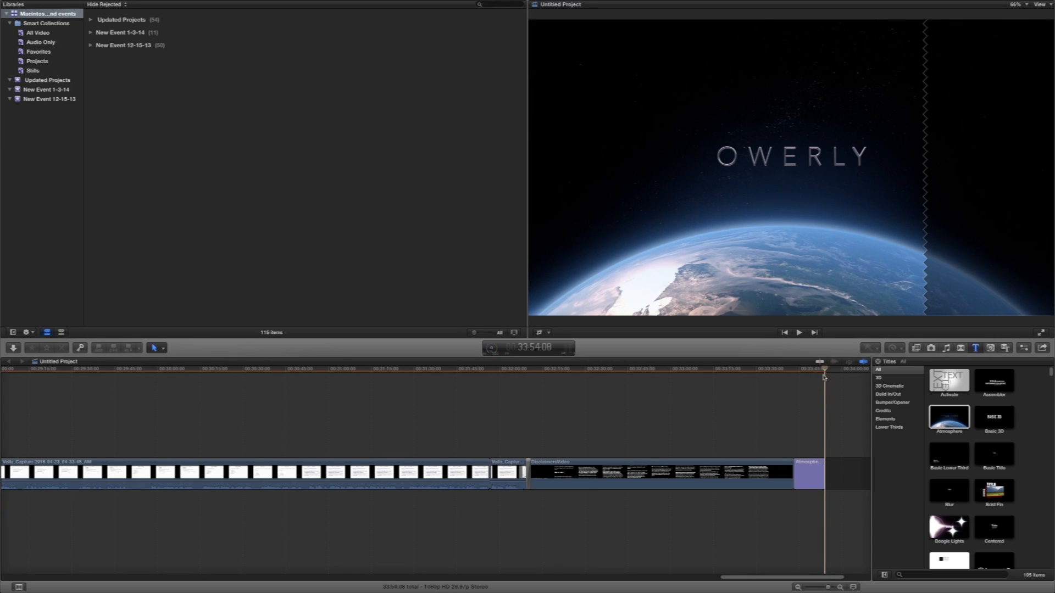
Play the project's ending from the disclaimer through the Atmosphere title, browse the Credits titles, and scrub the closing title to its end
left_click_drag(825, 371, 778, 373)
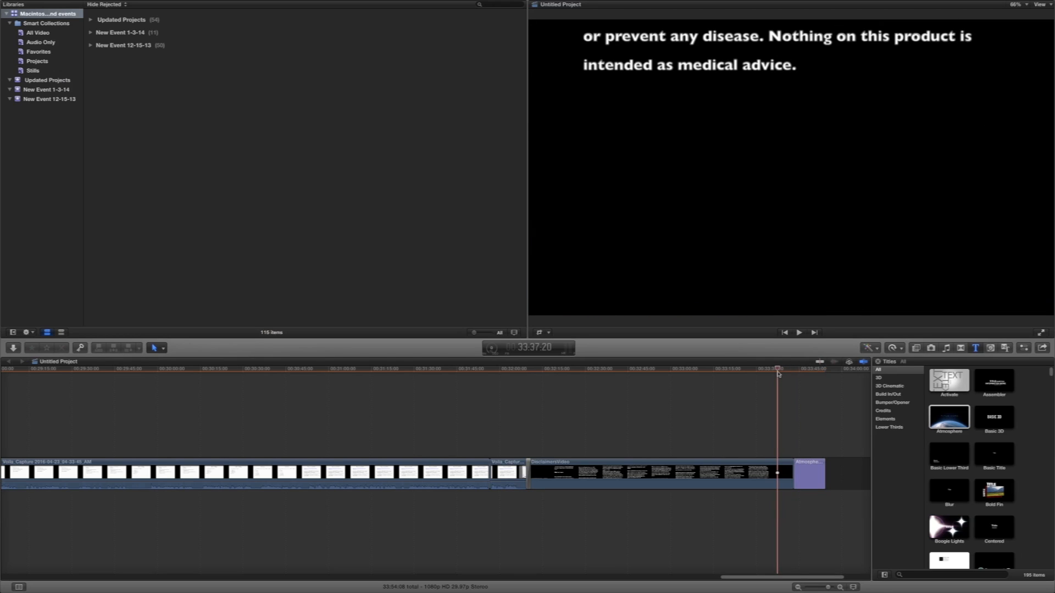
left_click(799, 333)
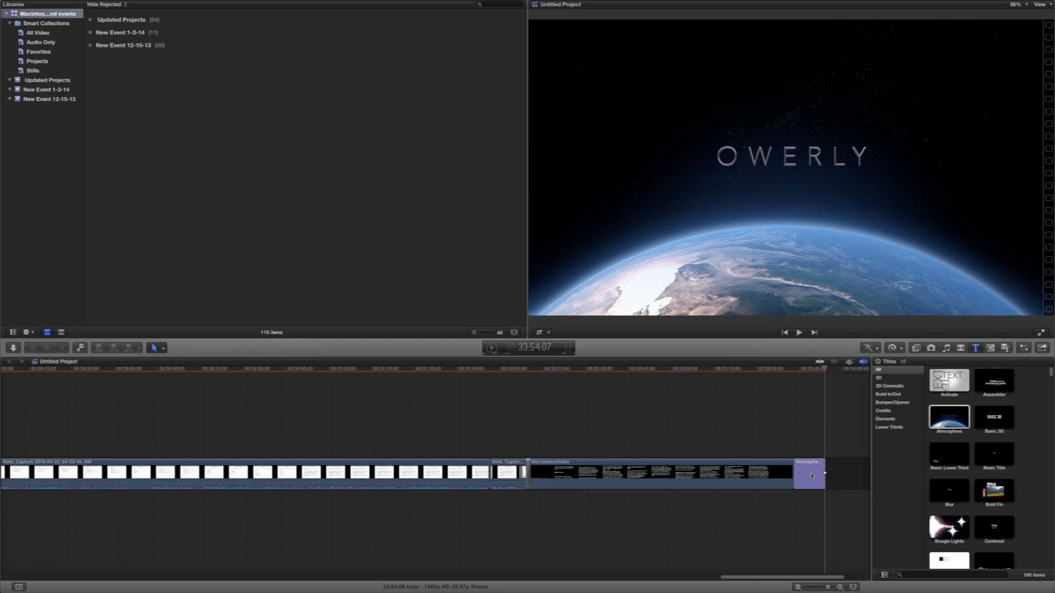
left_click(882, 411)
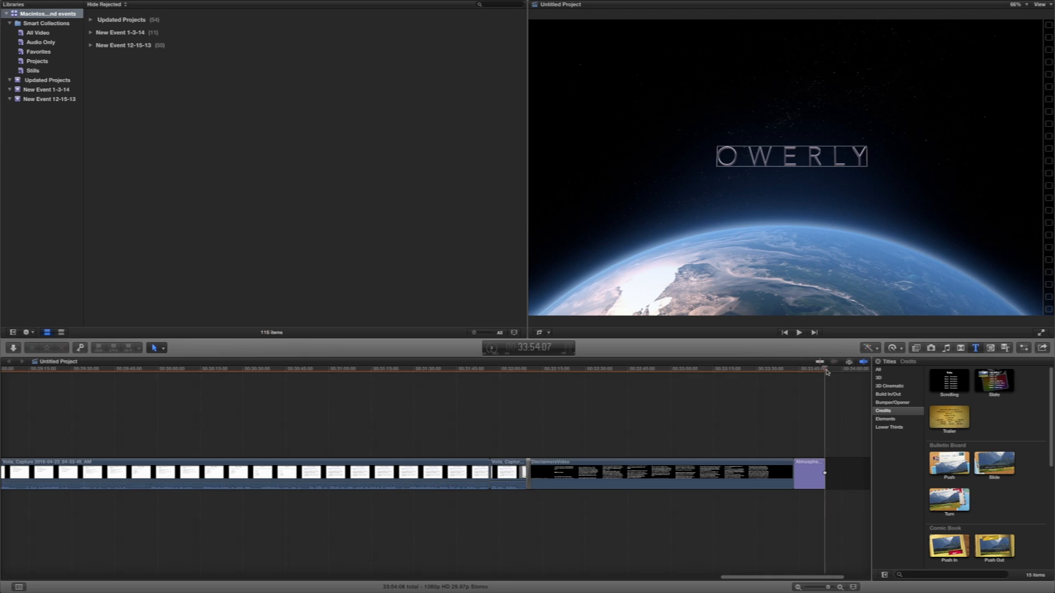
left_click_drag(825, 372, 804, 373)
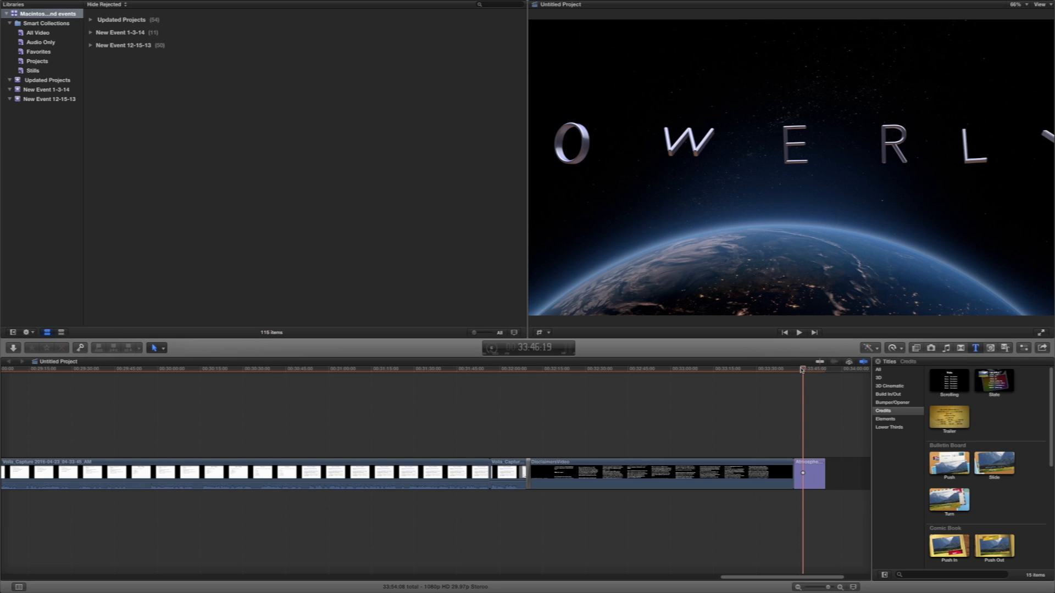
left_click_drag(803, 370, 824, 370)
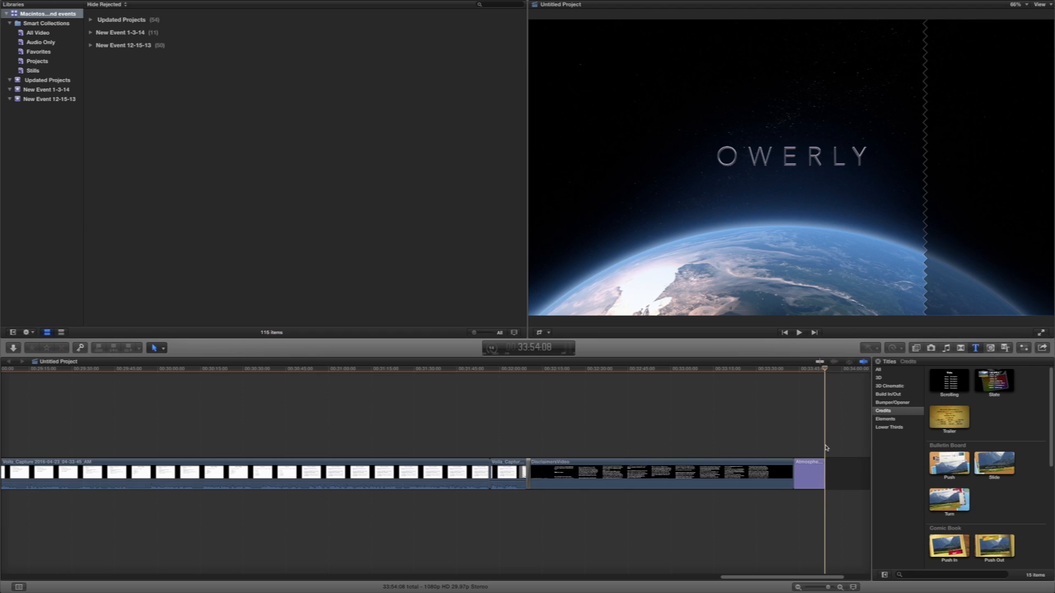
Start sharing the project as an exported file and title it SEO Update
left_click(1042, 348)
left_click(1043, 348)
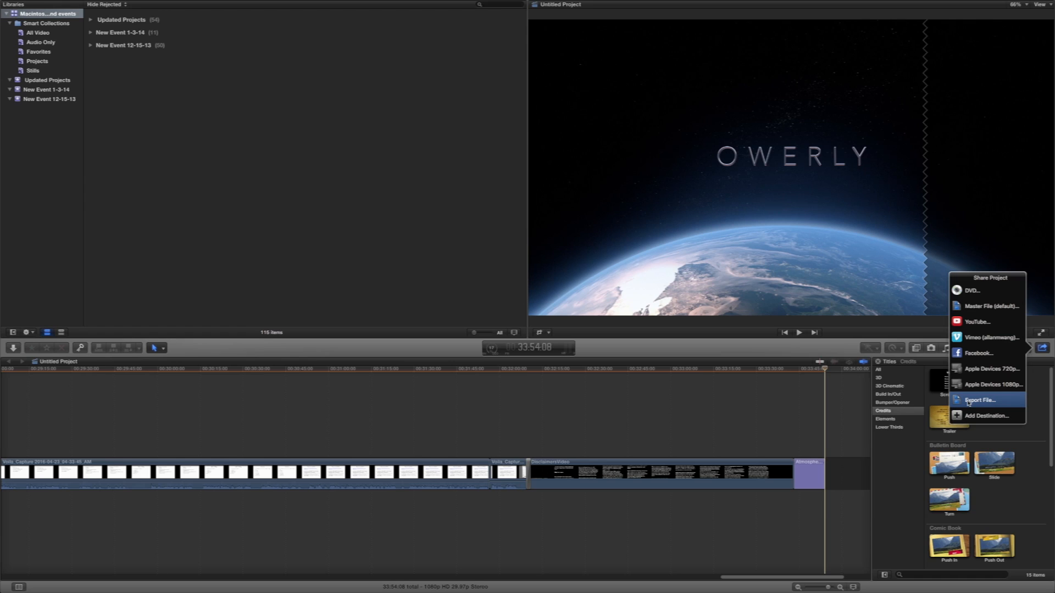
left_click(968, 401)
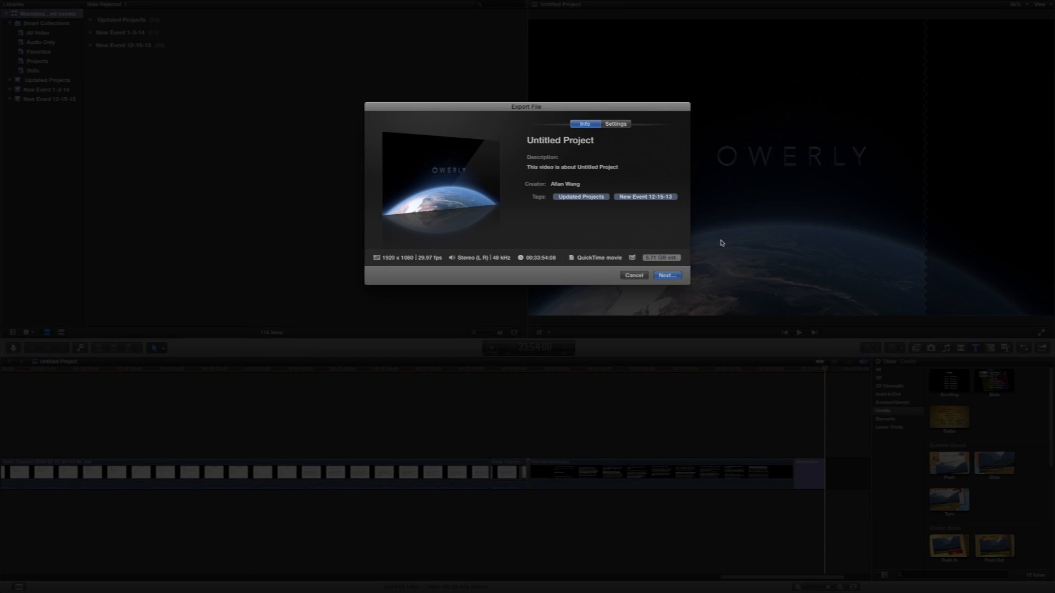
left_click(586, 143)
triple_click(610, 143)
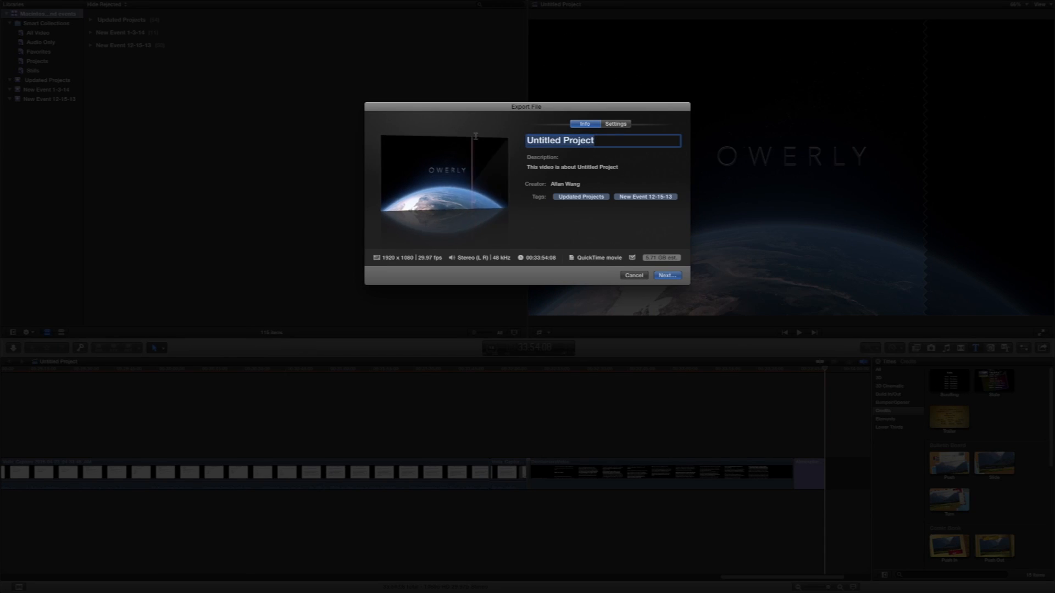
type("SEO Update")
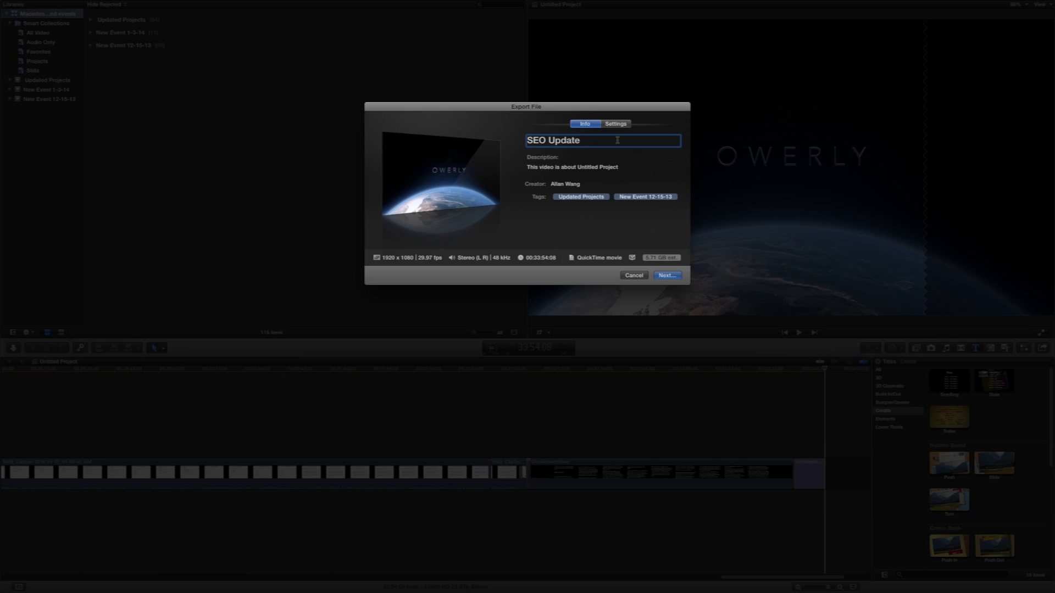
Review the export's format and codec settings, and save the file as SEO Update on the Desktop
left_click(615, 125)
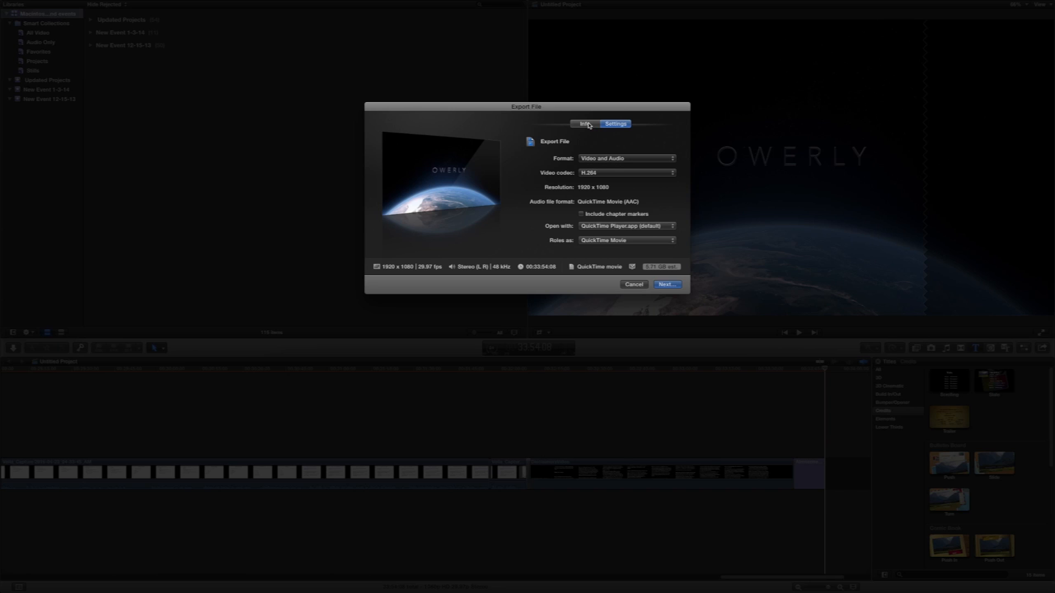
left_click(665, 285)
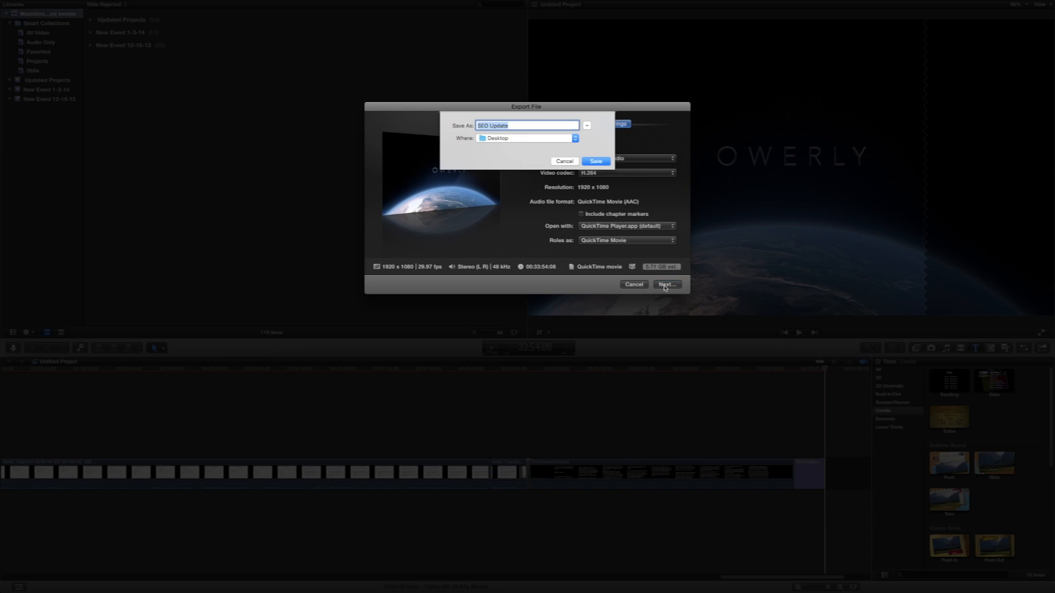
left_click(598, 162)
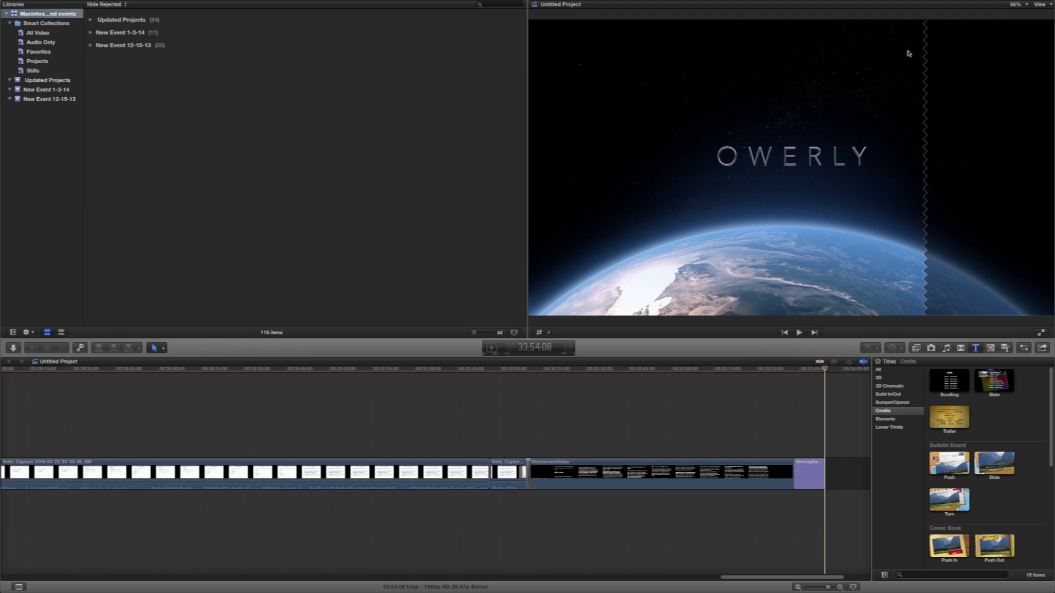
left_click(892, 5)
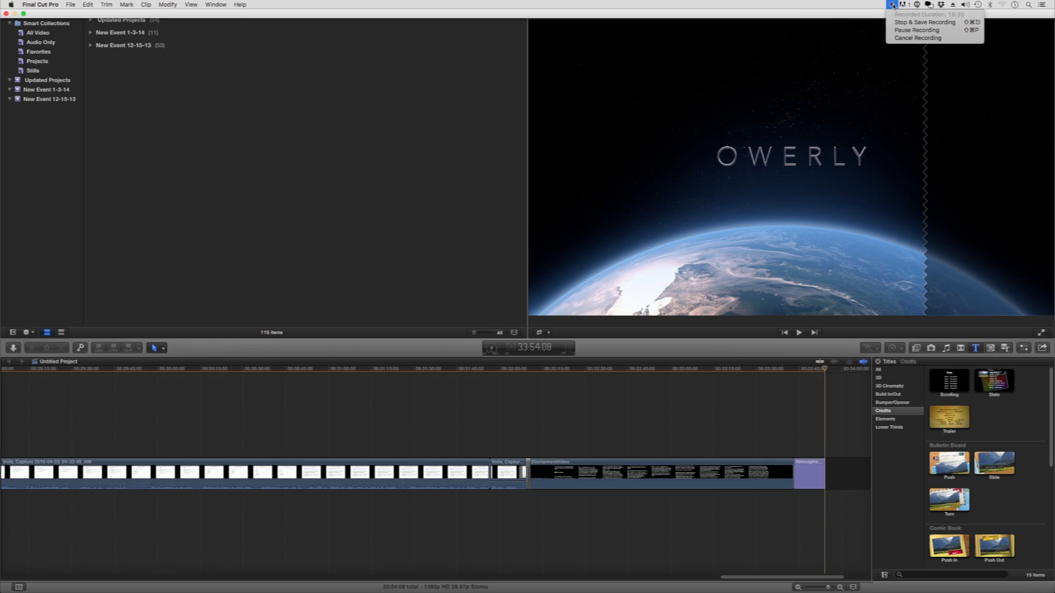
left_click(900, 30)
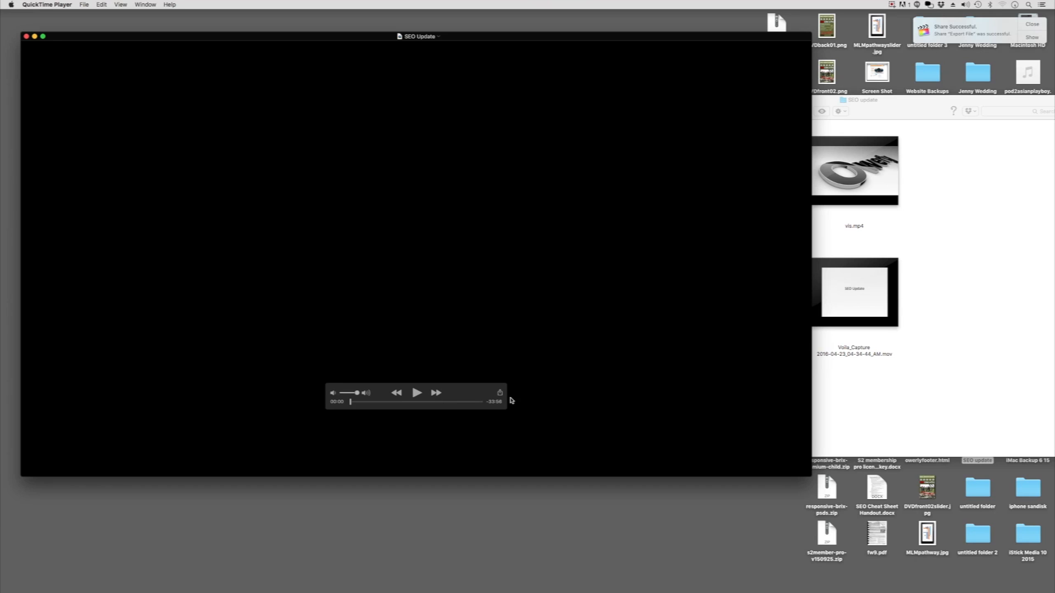
Play the exported SEO Update movie in QuickTime Player, skip through it to the closing OWERLY title, and reveal its file in Finder
left_click(416, 394)
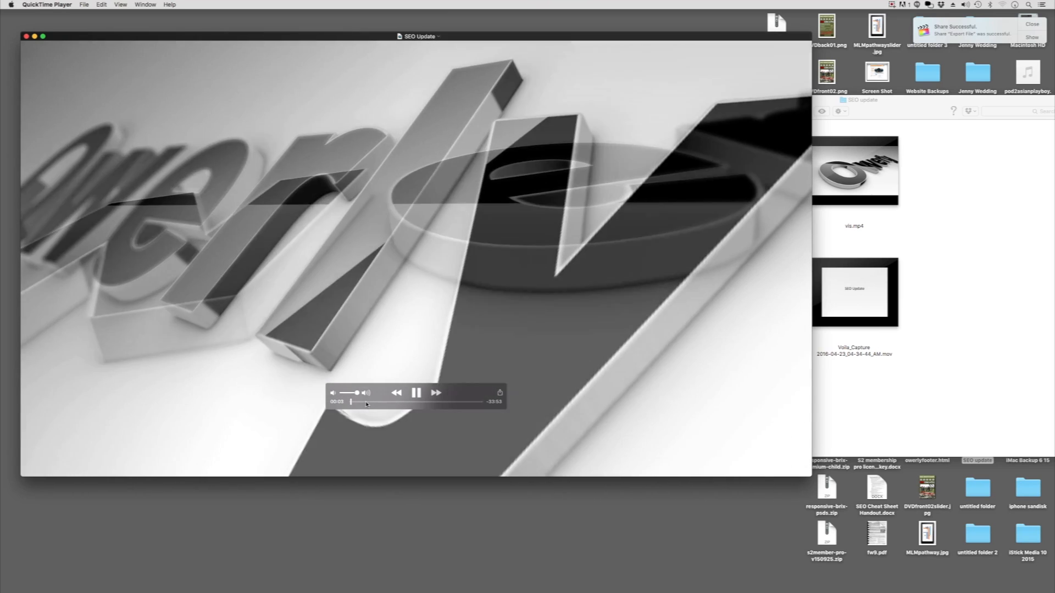
left_click(366, 402)
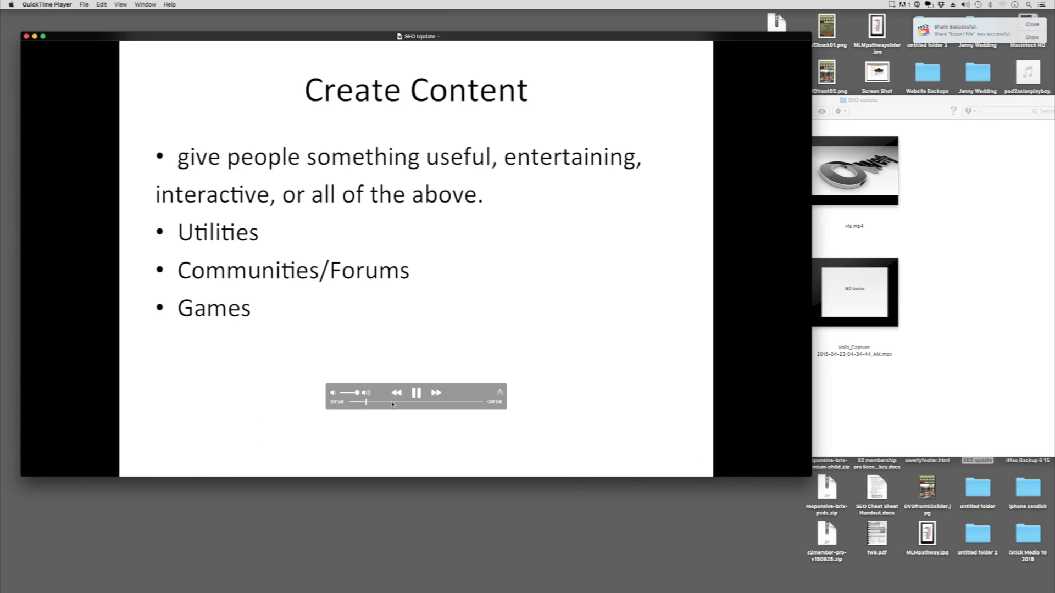
left_click_drag(392, 404, 448, 405)
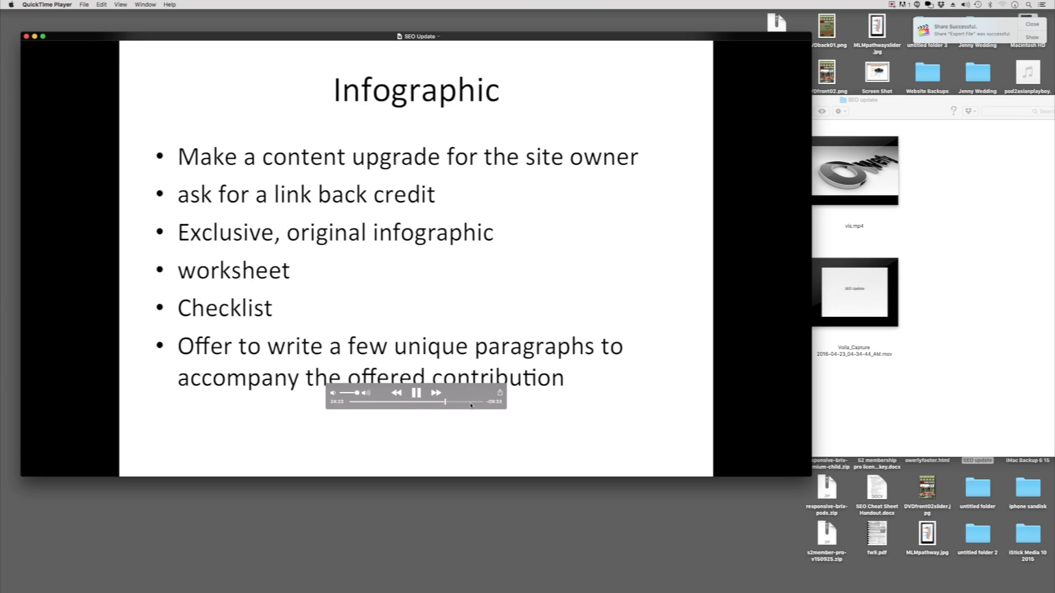
left_click(471, 405)
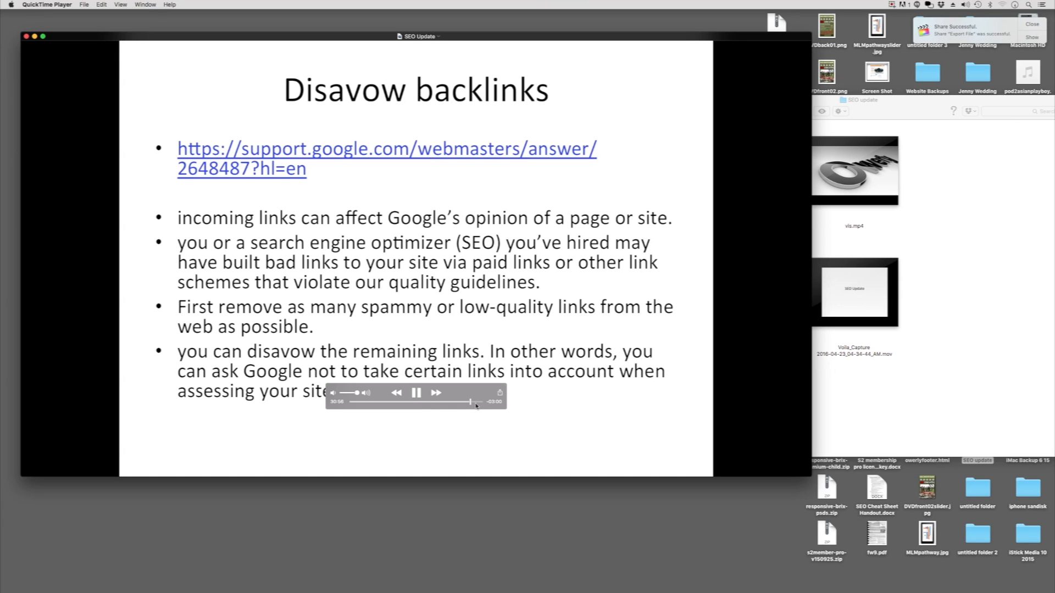
left_click(475, 406)
left_click(477, 405)
left_click(475, 406)
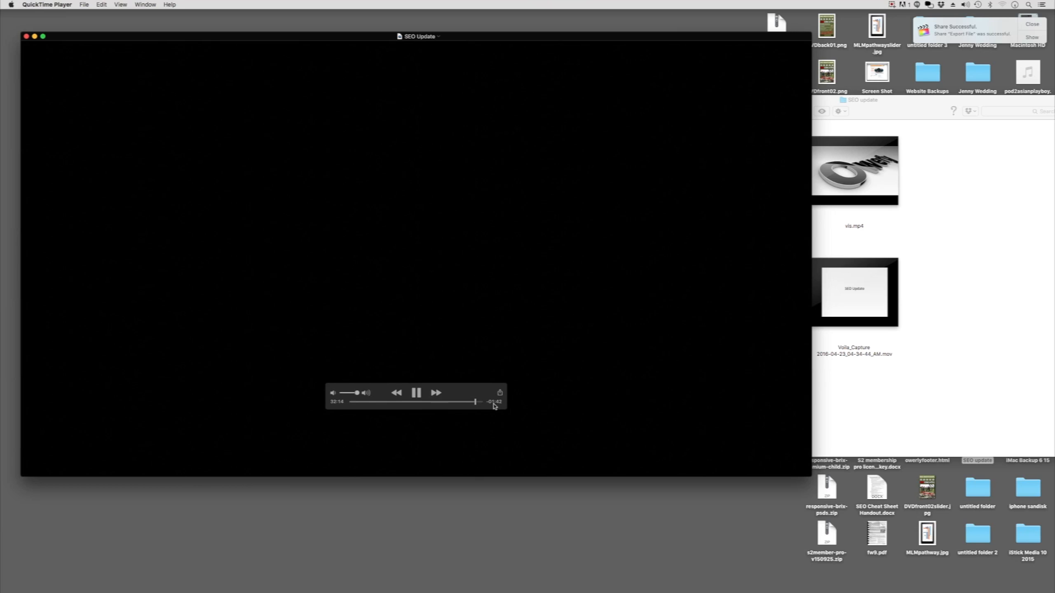
left_click(479, 402)
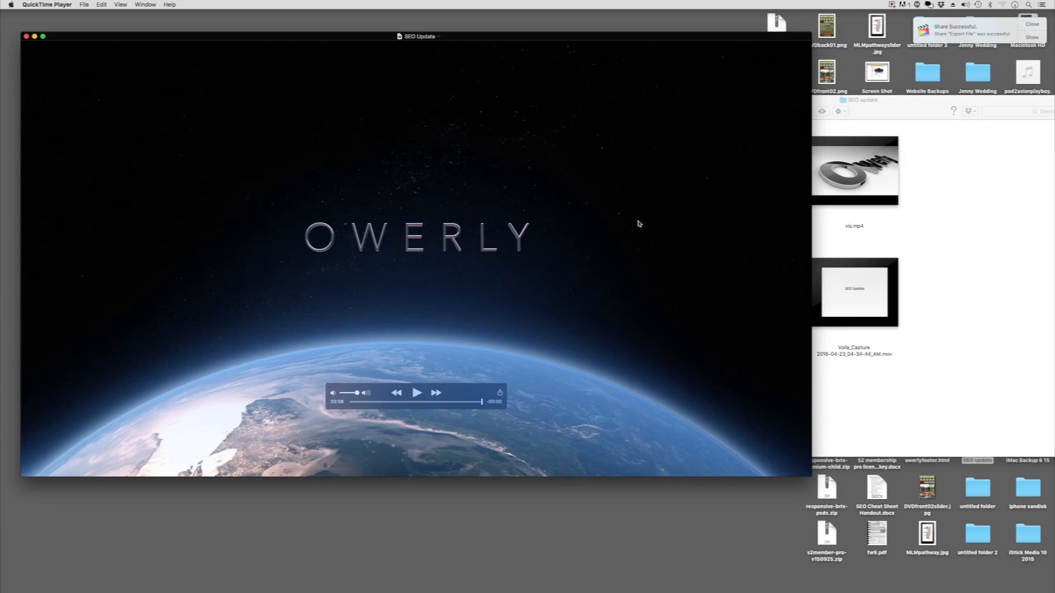
left_click(1027, 38)
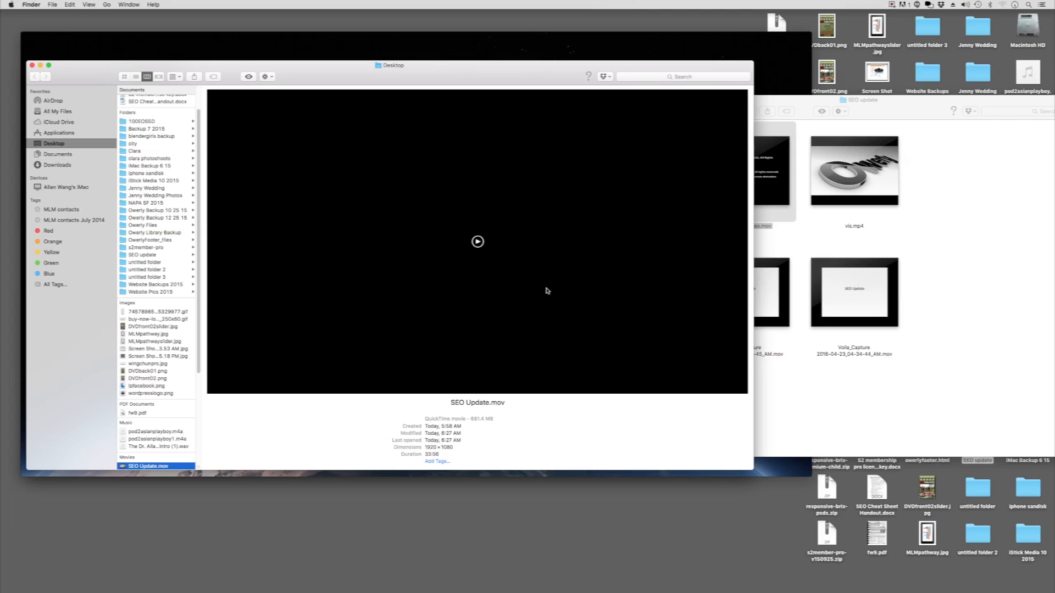
left_click(892, 5)
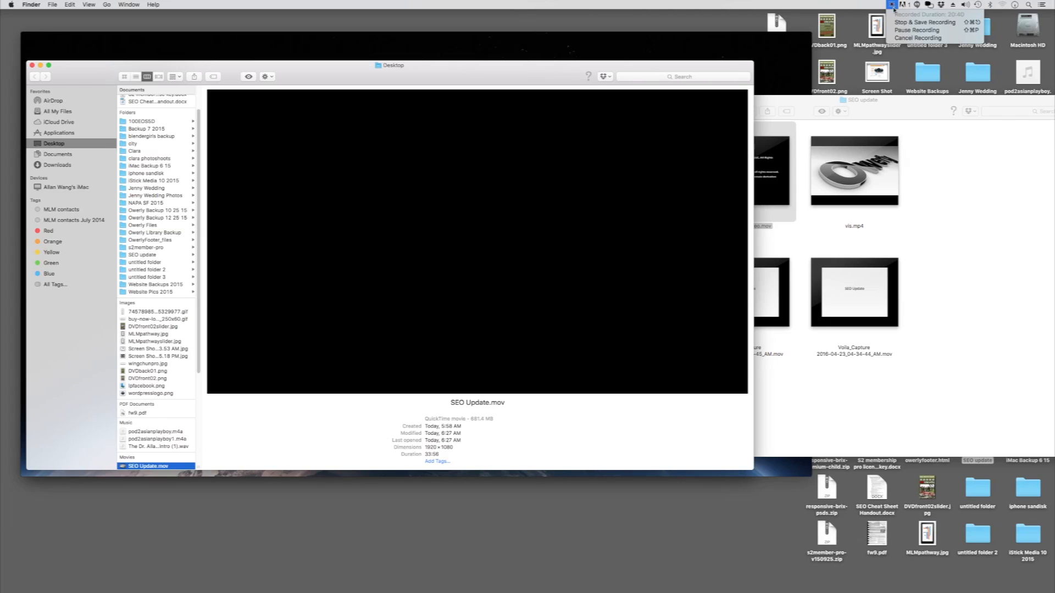
left_click(898, 23)
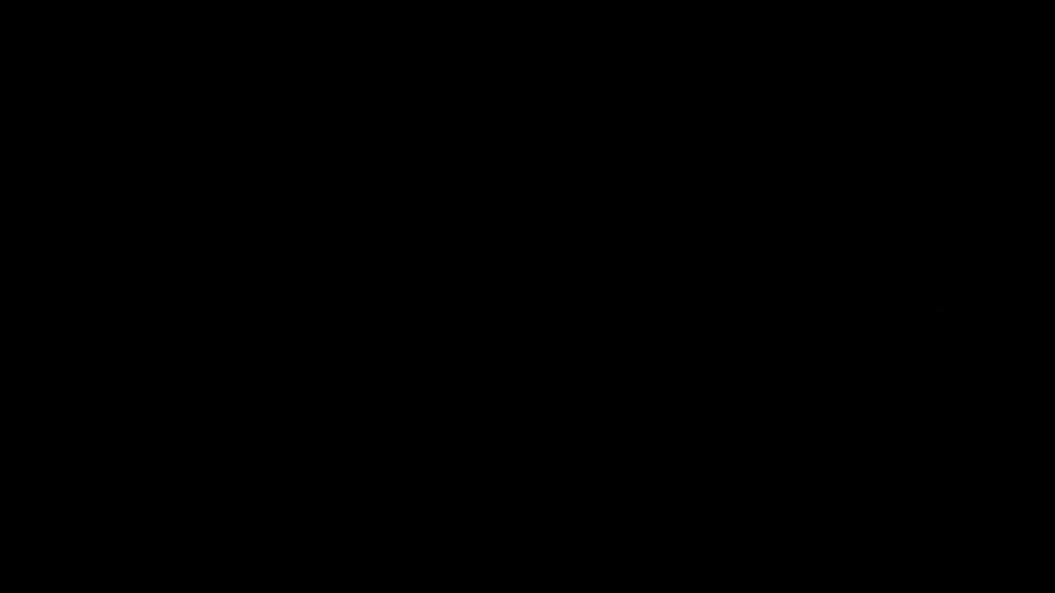